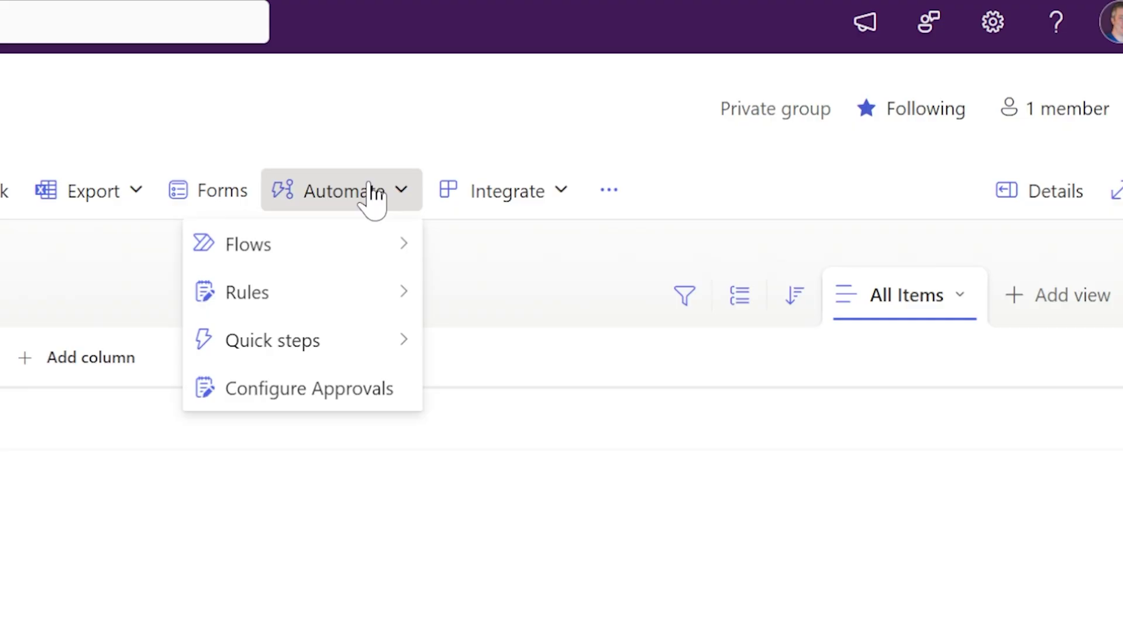
pyautogui.moveTo(305, 303)
pyautogui.click(515, 193)
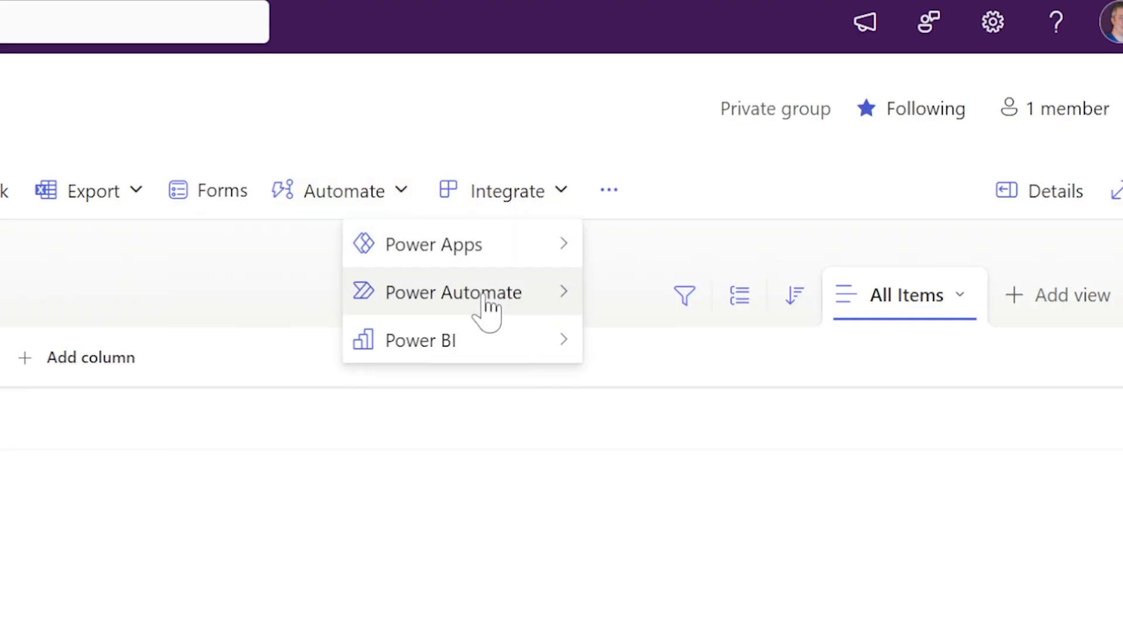
pyautogui.moveTo(514, 296)
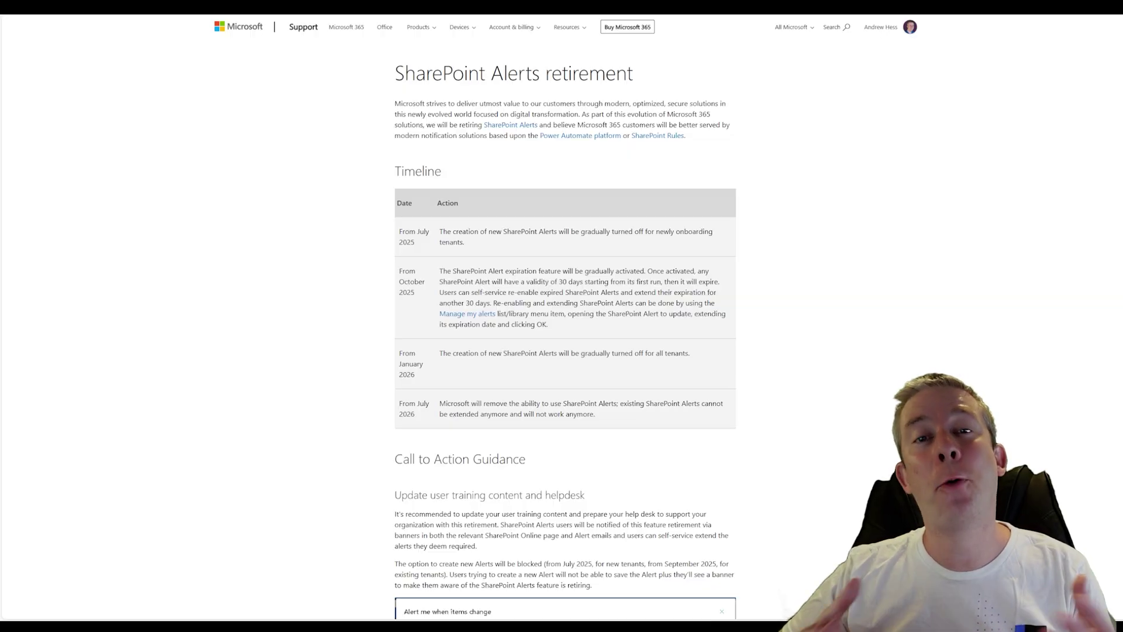
# - Read the SharePoint Alerts retirement article, covering its timeline and the guidance on extending existing alerts
pyautogui.scroll(-1, 11, 370)
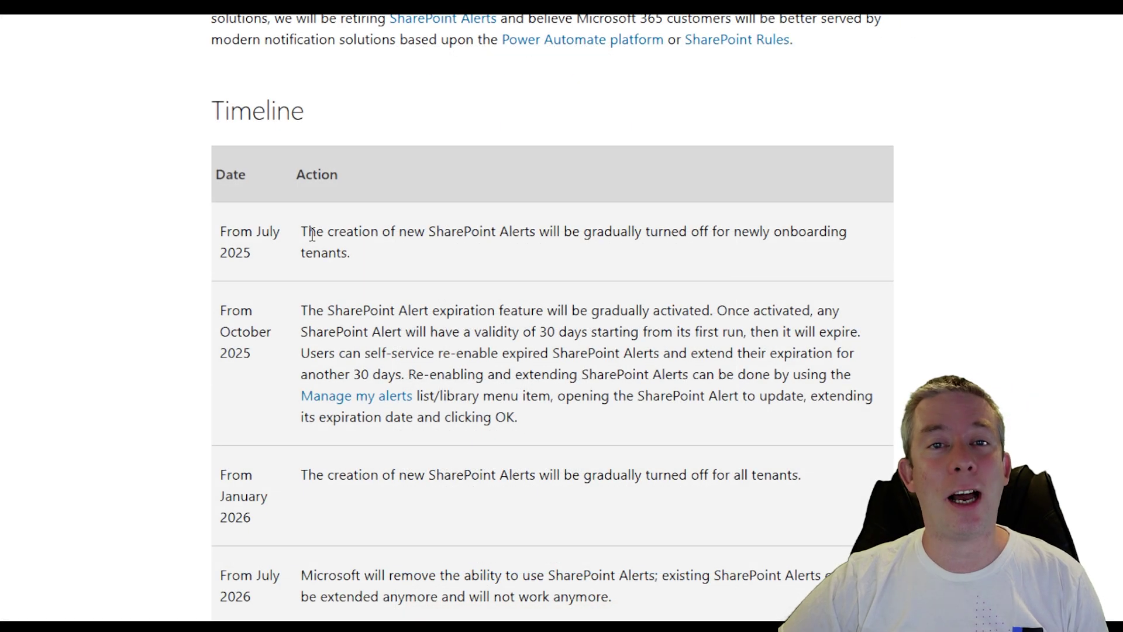
pyautogui.scroll(-2, 374, 234)
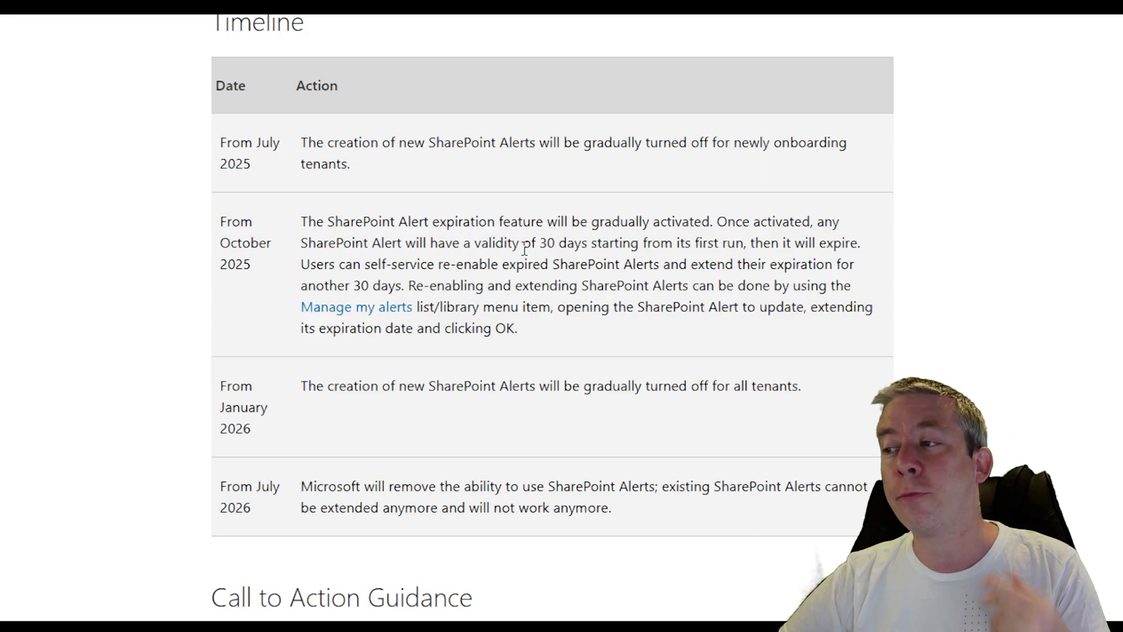
pyautogui.scroll(-3, 476, 251)
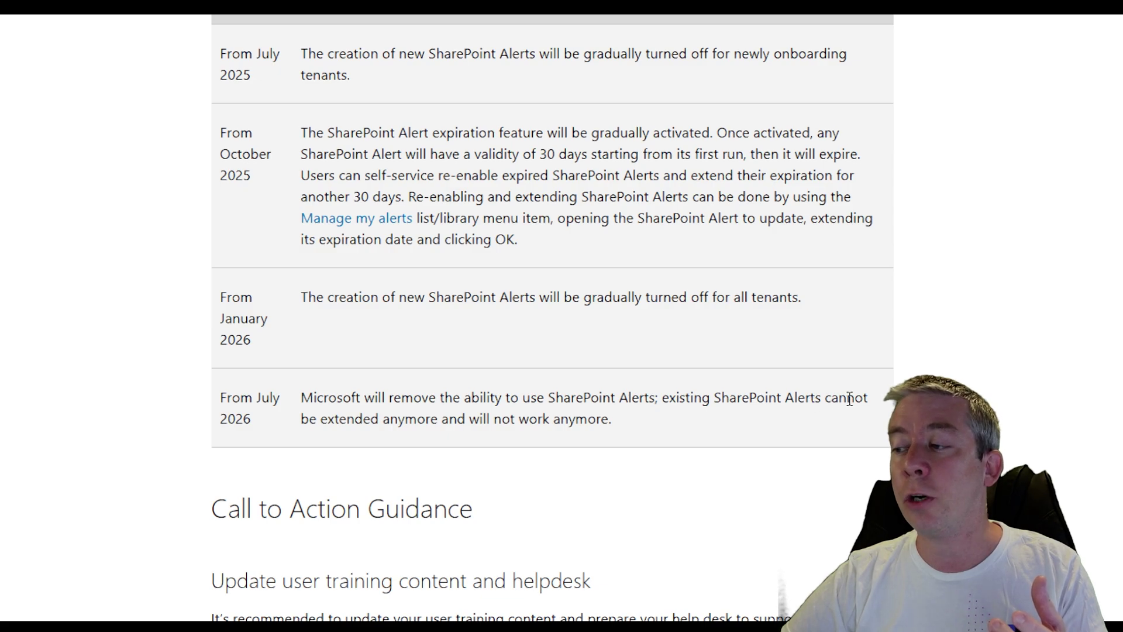
pyautogui.scroll(-2, 833, 396)
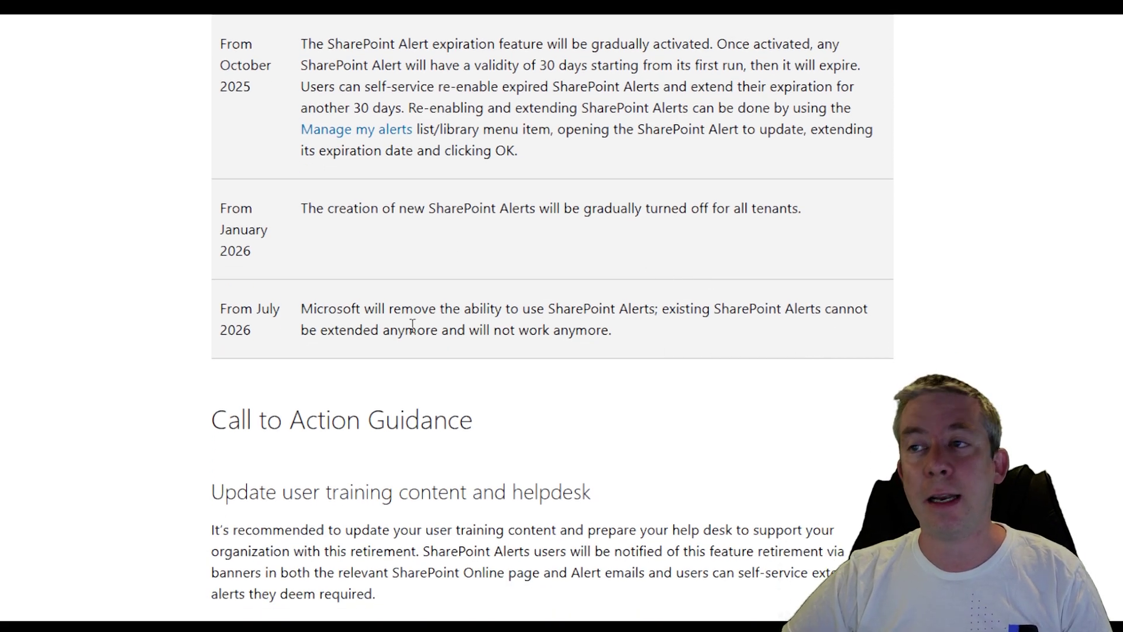
pyautogui.scroll(3, 412, 325)
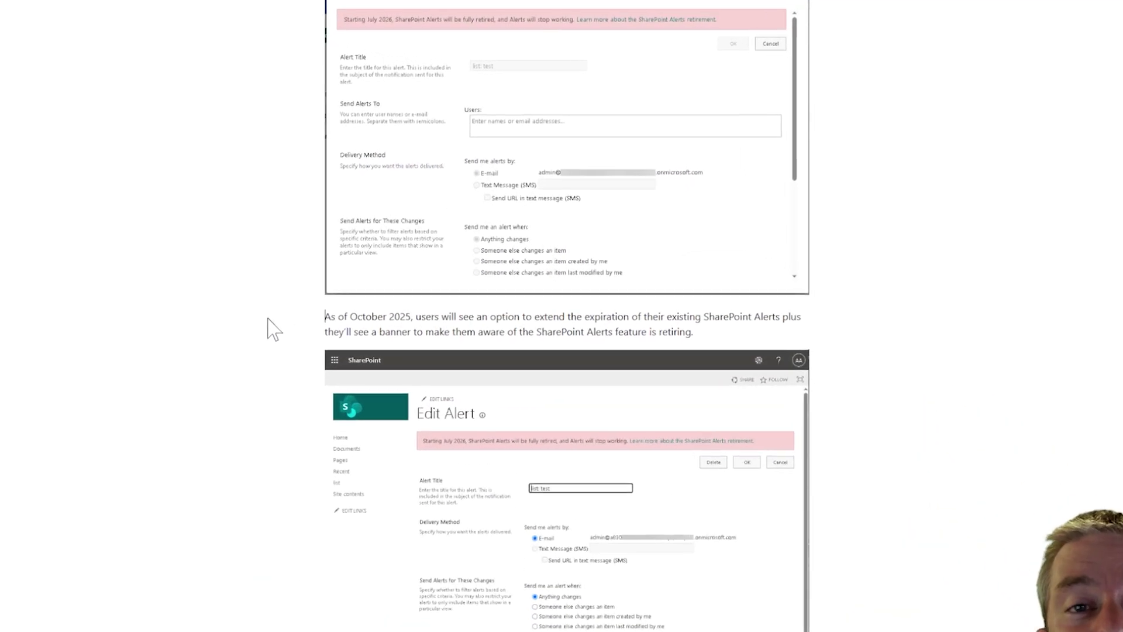
pyautogui.scroll(-15, 228, 374)
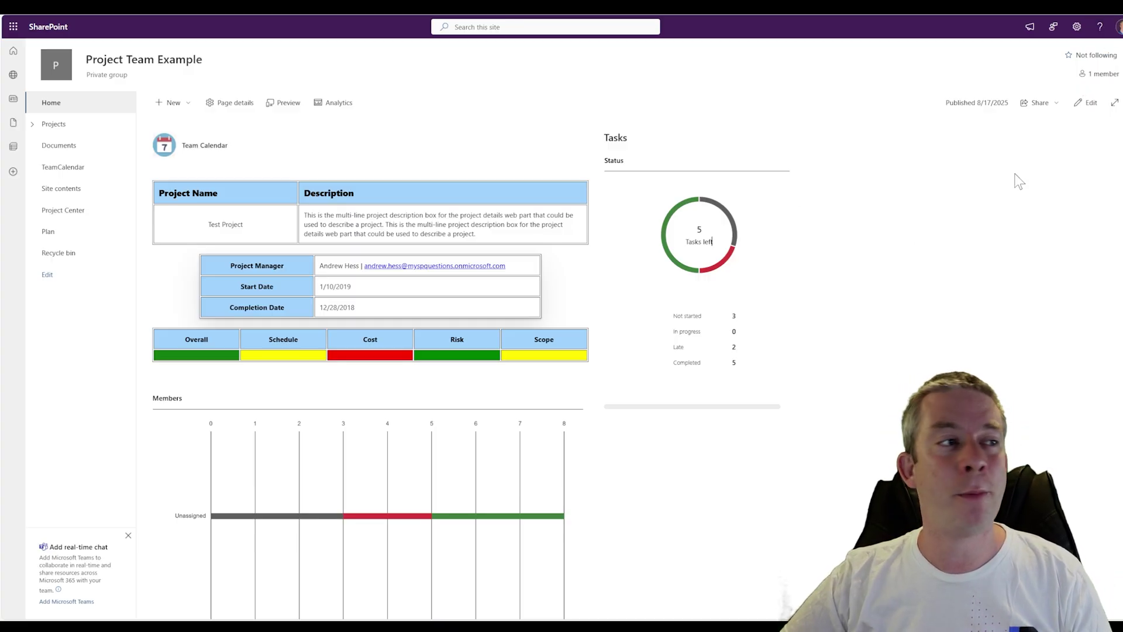
# - Open the User Alerts page from the full site settings of the Project Team Example site
pyautogui.hotkey('ctrl', '+')
pyautogui.hotkey('ctrl', '+')
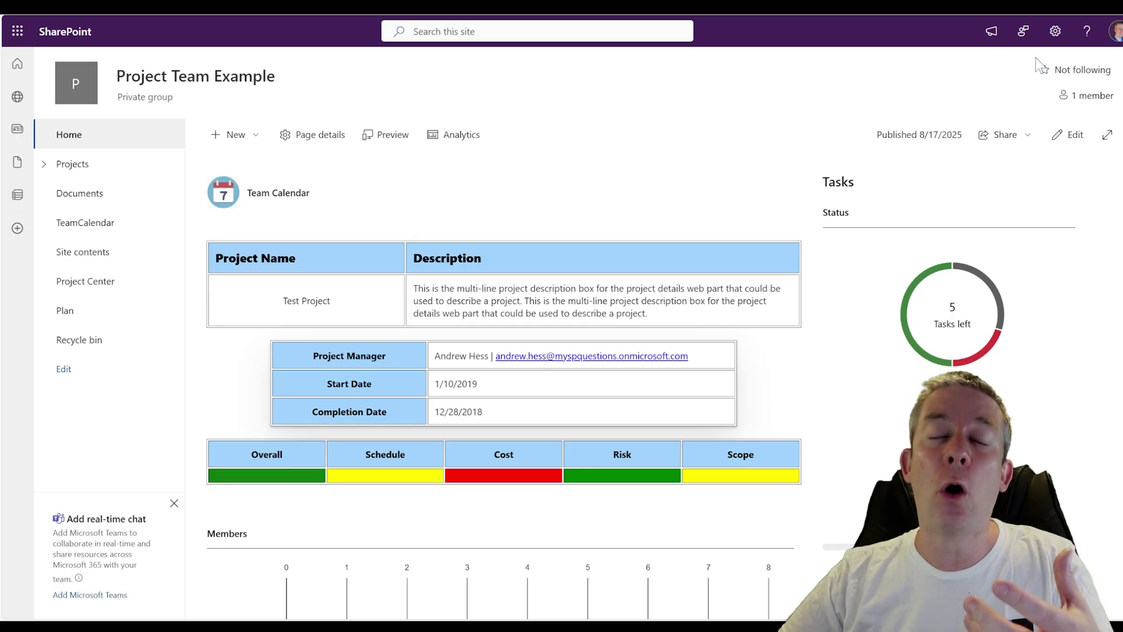
pyautogui.click(1056, 31)
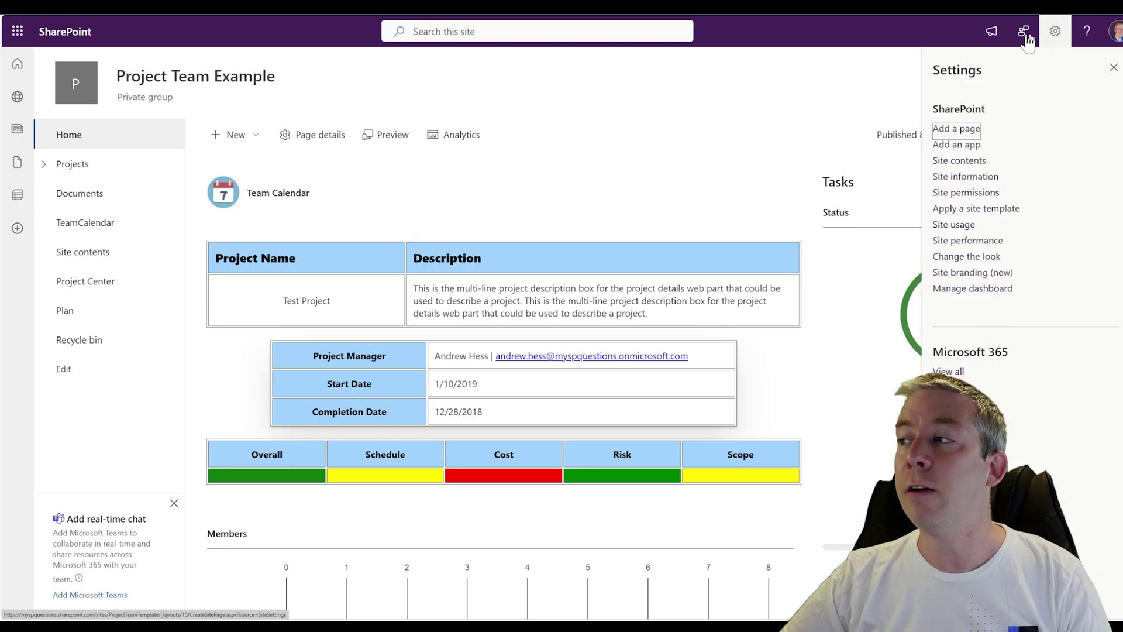
pyautogui.click(952, 177)
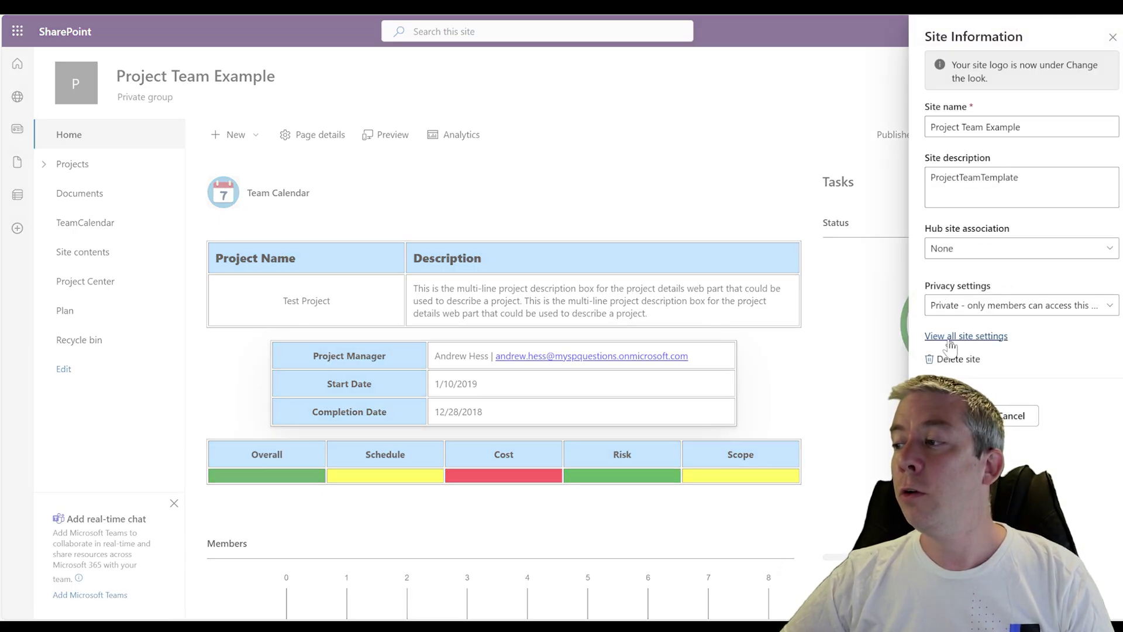
pyautogui.click(950, 339)
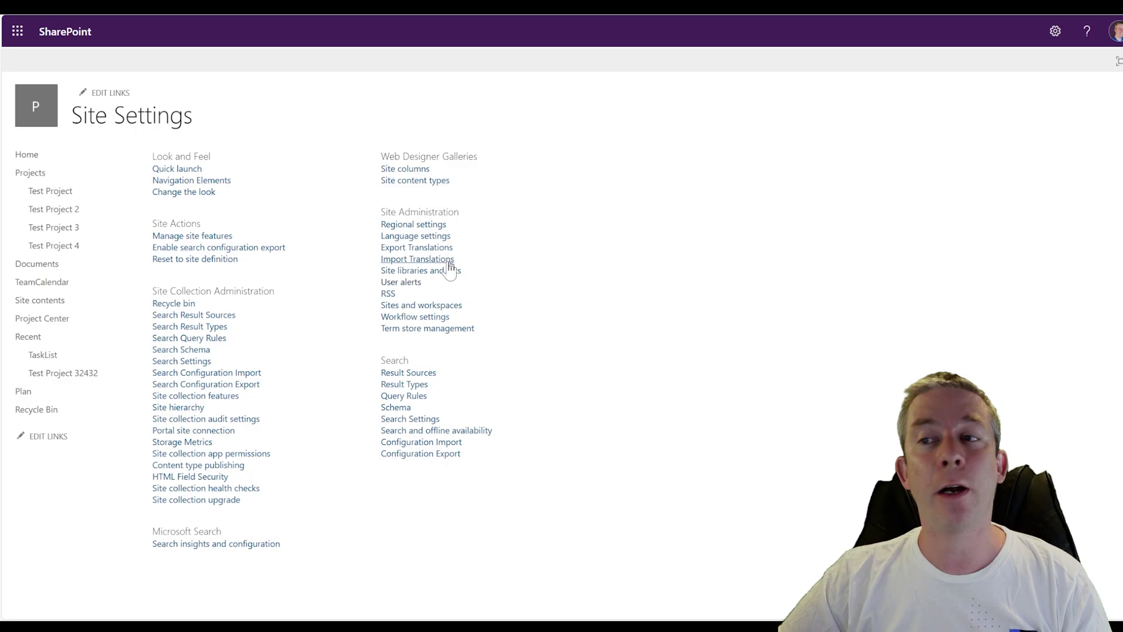
pyautogui.moveTo(379, 213); pyautogui.dragTo(464, 214)
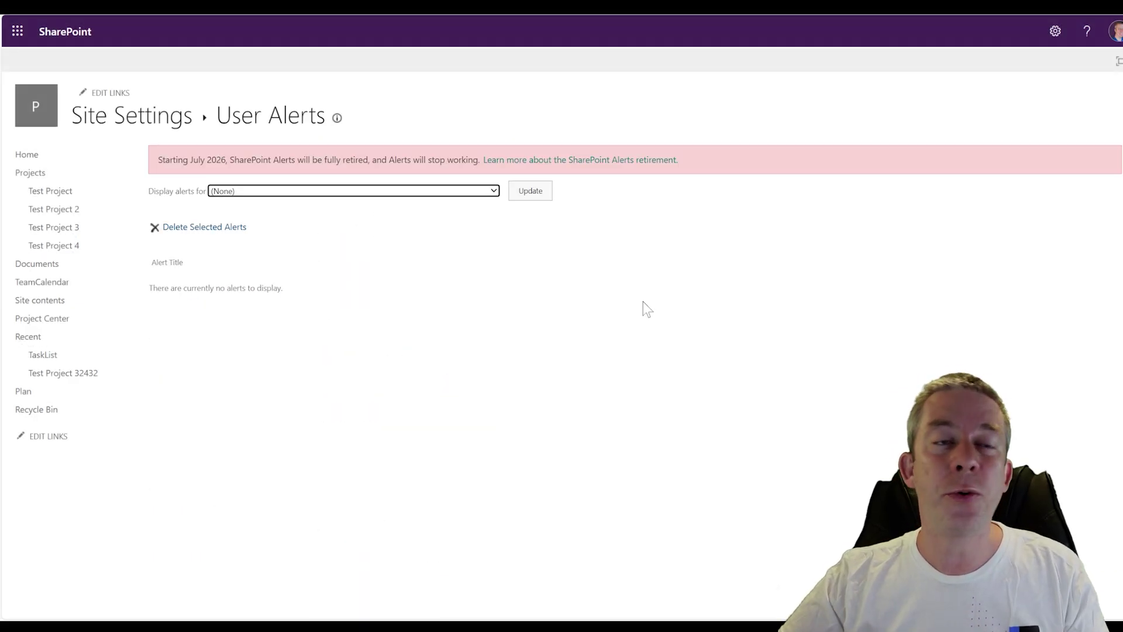
# - Display the site alerts belonging to the first user account listed
pyautogui.click(423, 191)
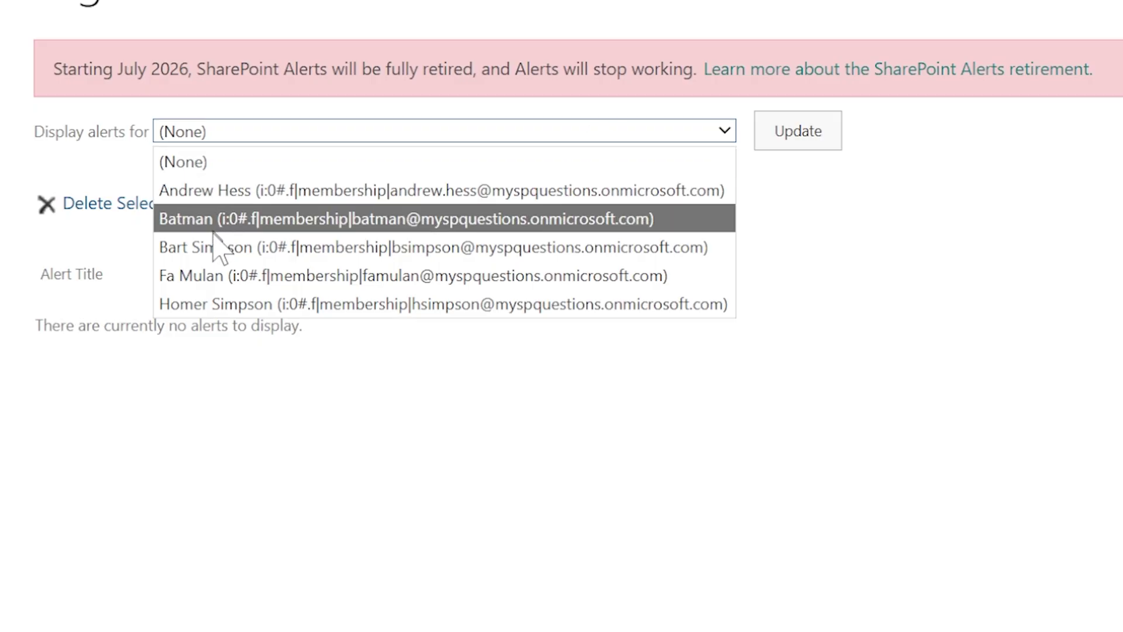
pyautogui.click(266, 192)
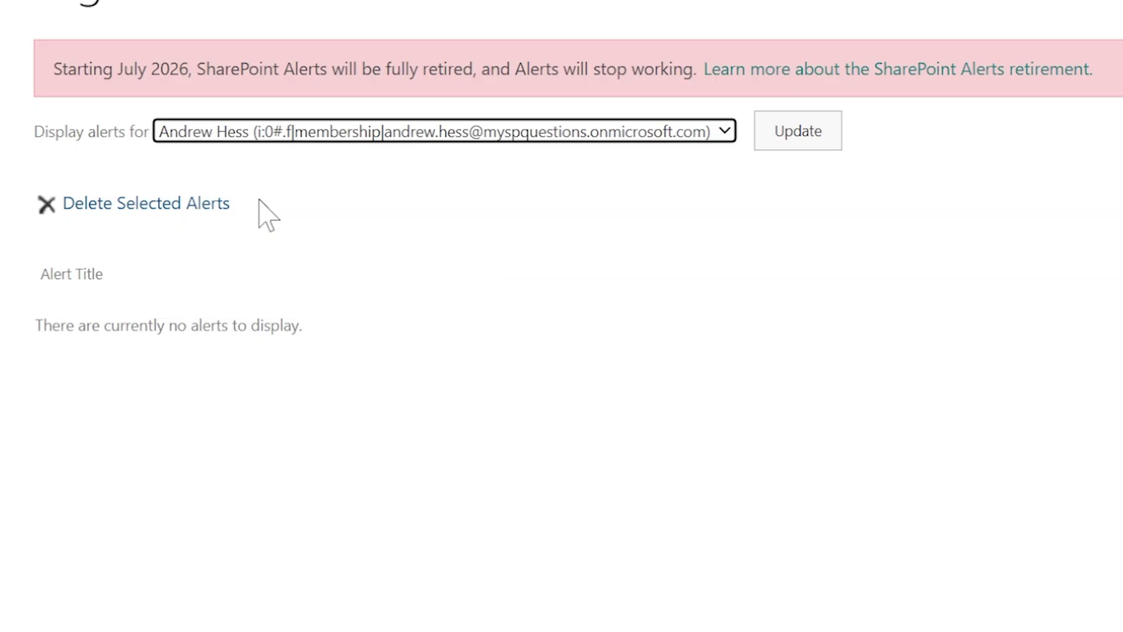
pyautogui.click(781, 137)
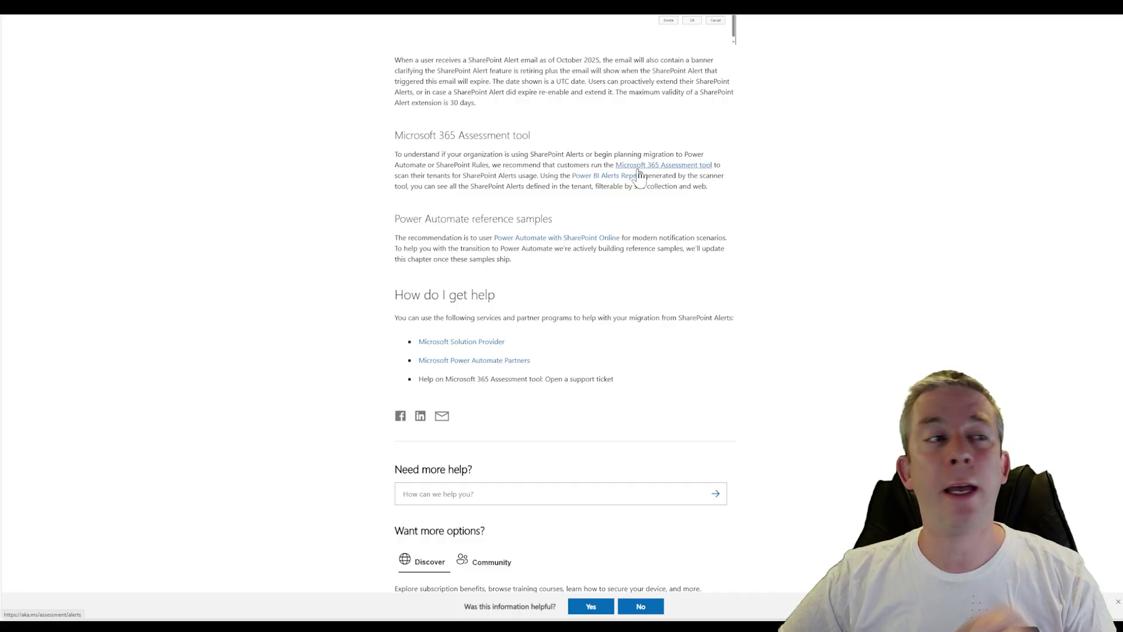
# - Open the Microsoft 365 Assessment tool documentation from the retirement article and review its Getting started download instructions
pyautogui.click(639, 172)
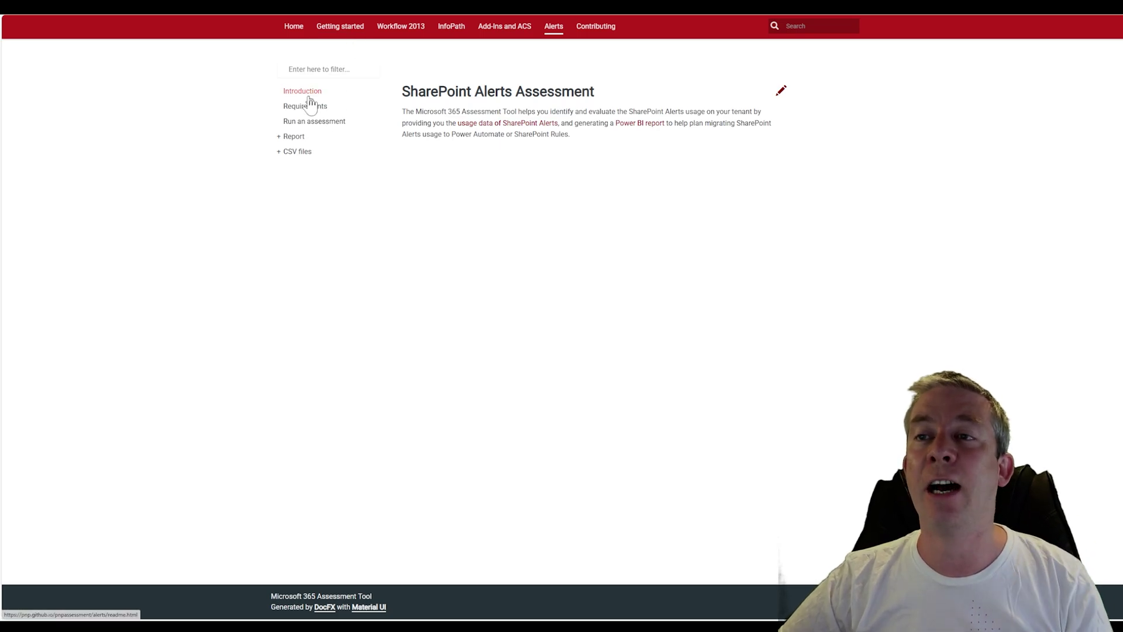
pyautogui.click(340, 29)
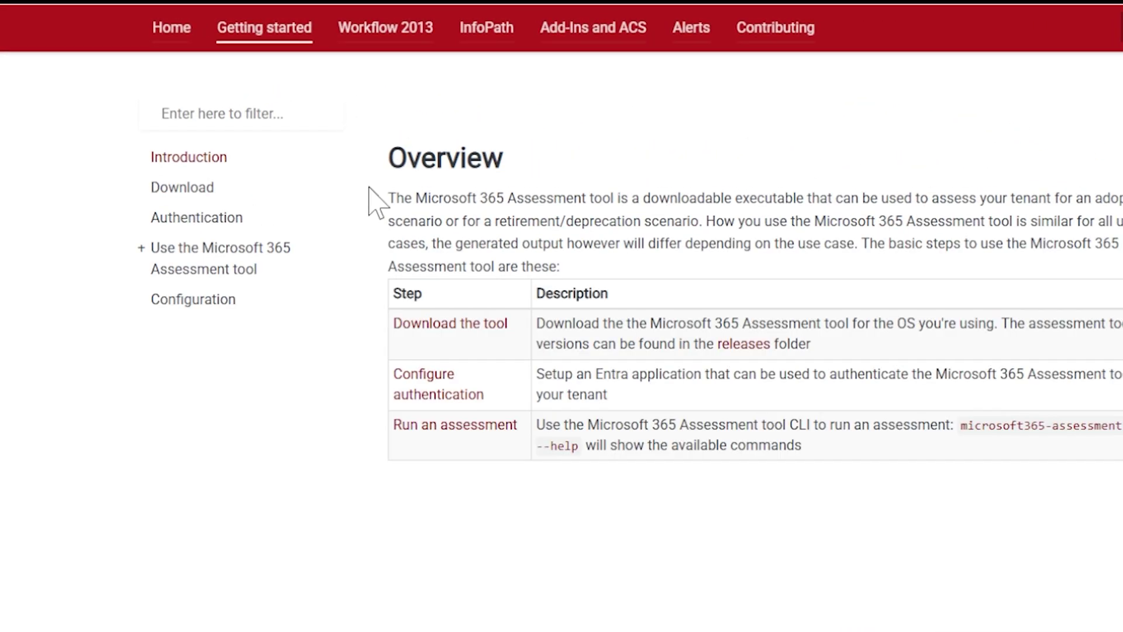
pyautogui.click(468, 336)
pyautogui.scroll(-5, 602, 521)
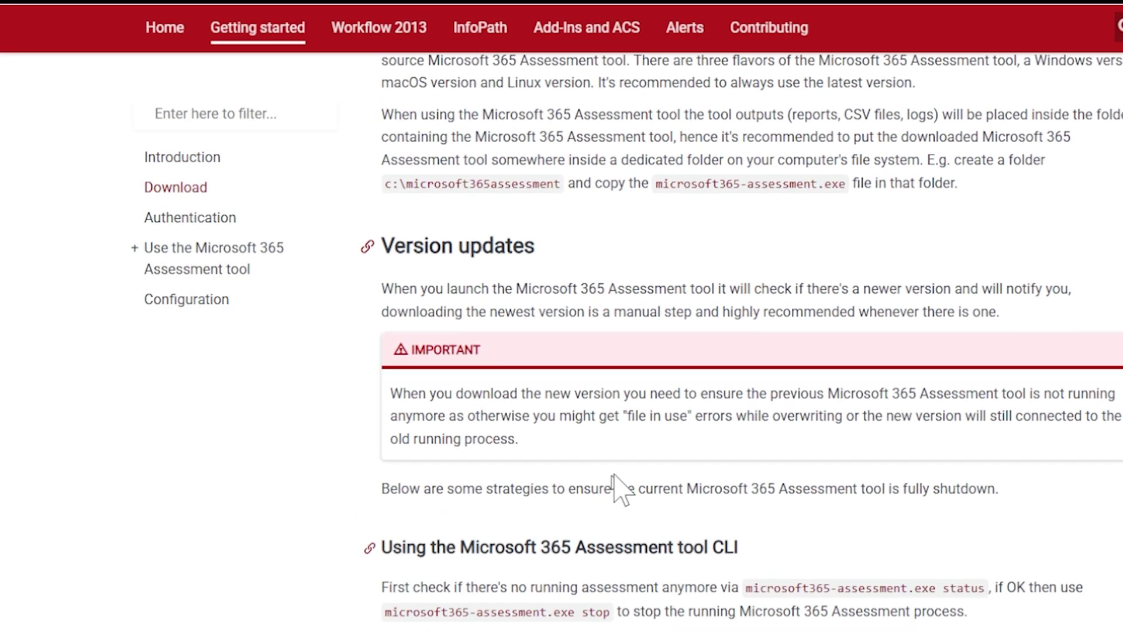
pyautogui.scroll(2, 615, 477)
pyautogui.scroll(-5, 621, 477)
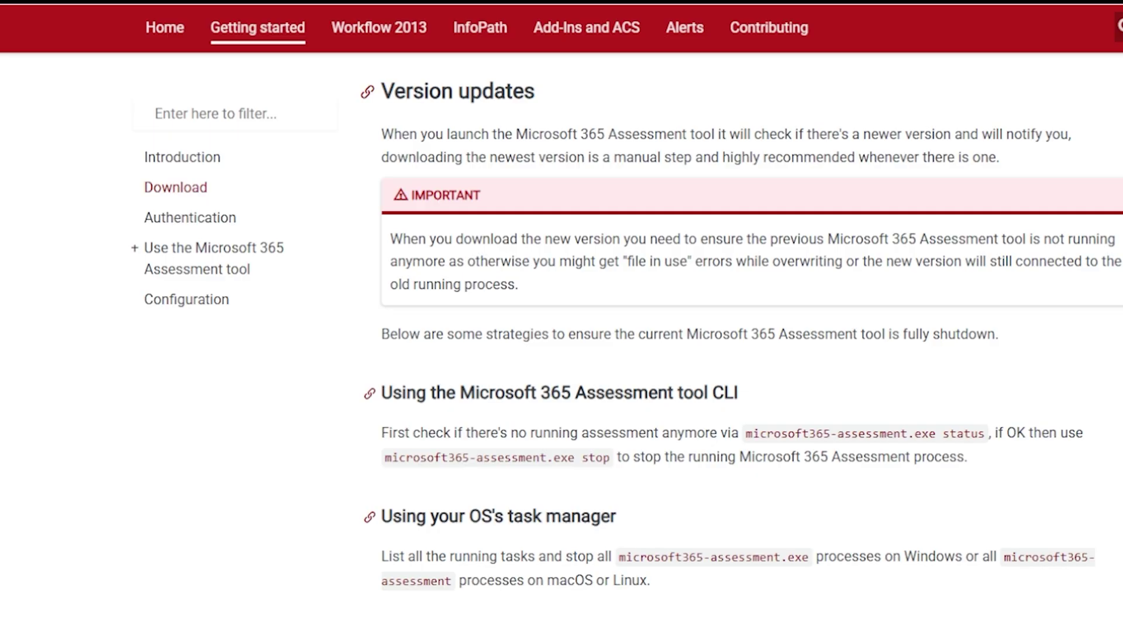
pyautogui.scroll(6, 637, 581)
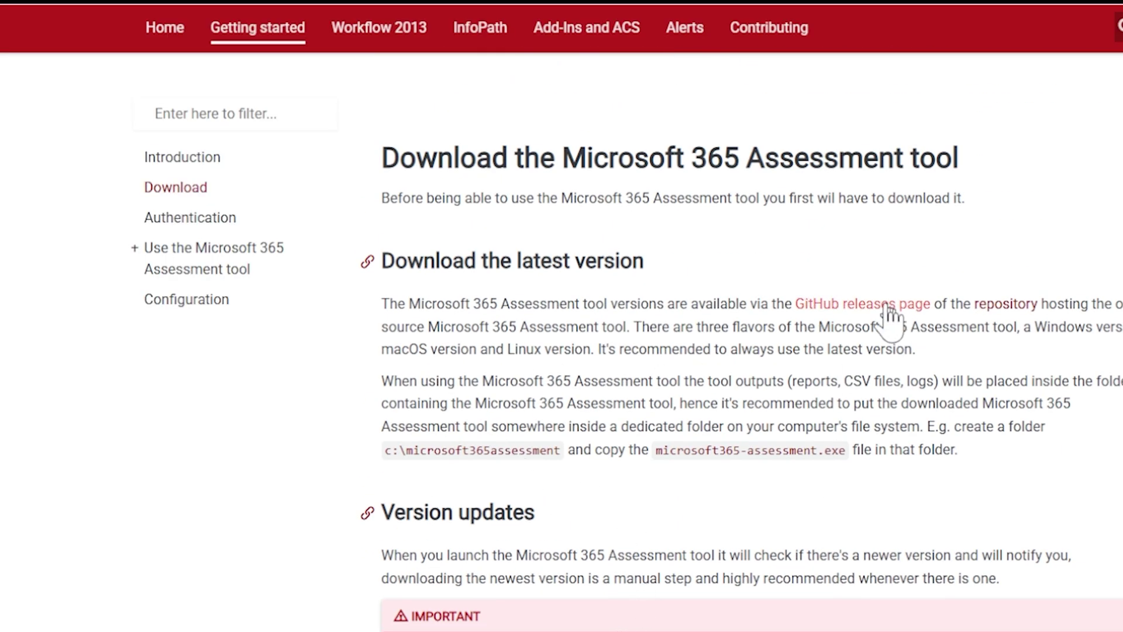
# - Expand the v1.12.0-windows assets on the GitHub releases page and launch microsoft365-assessment.exe from C:\_m365Assessment
pyautogui.click(860, 306)
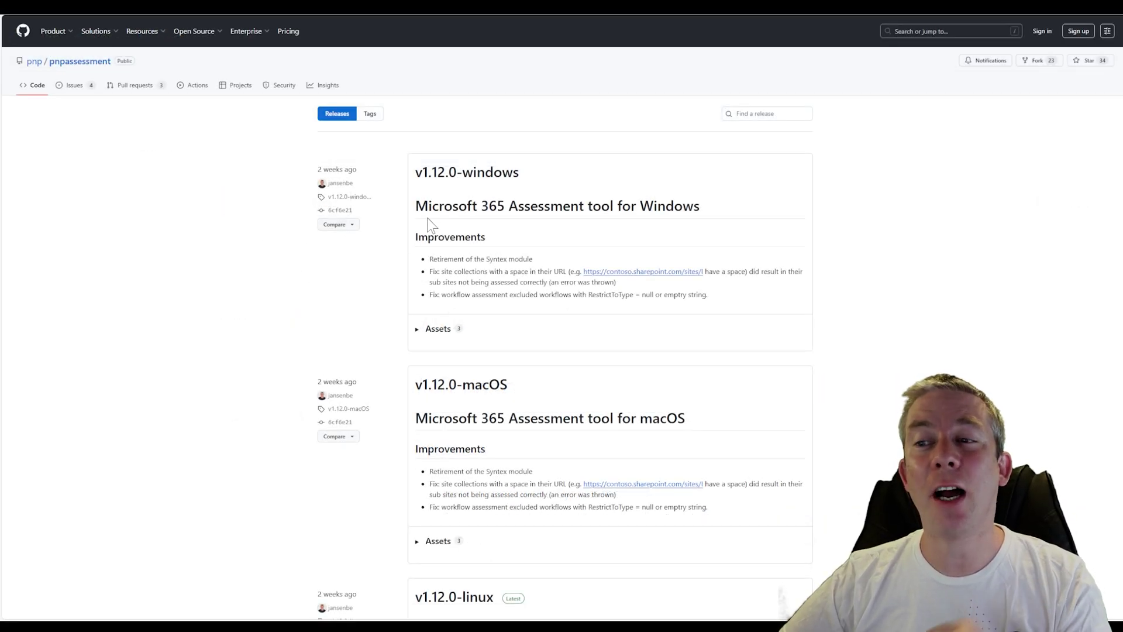
pyautogui.scroll(-1, 444, 233)
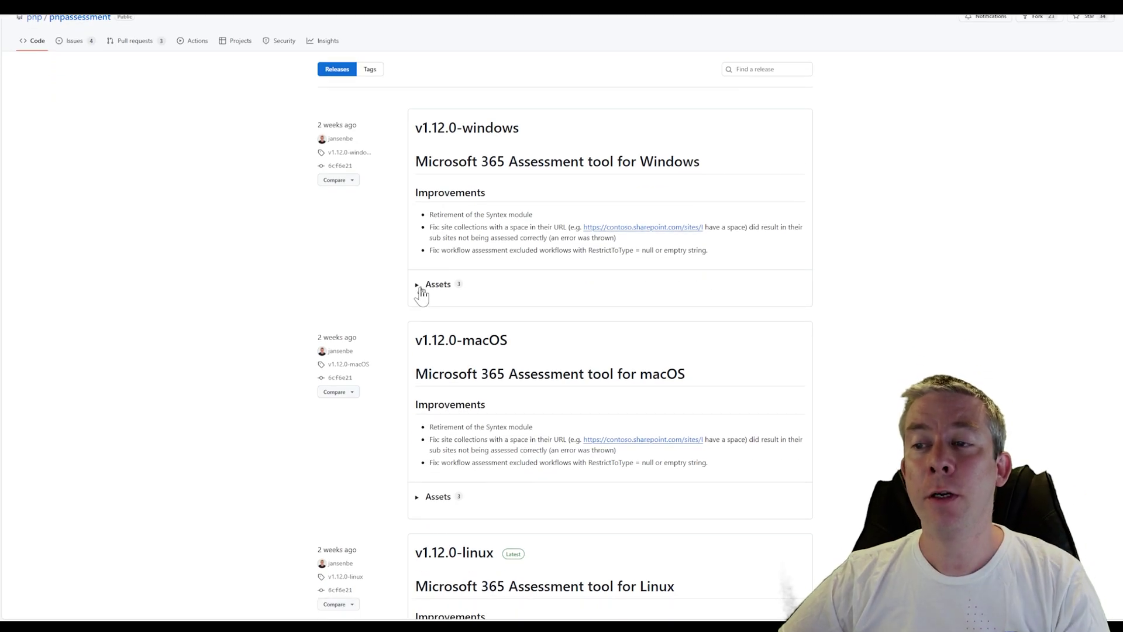
pyautogui.click(420, 296)
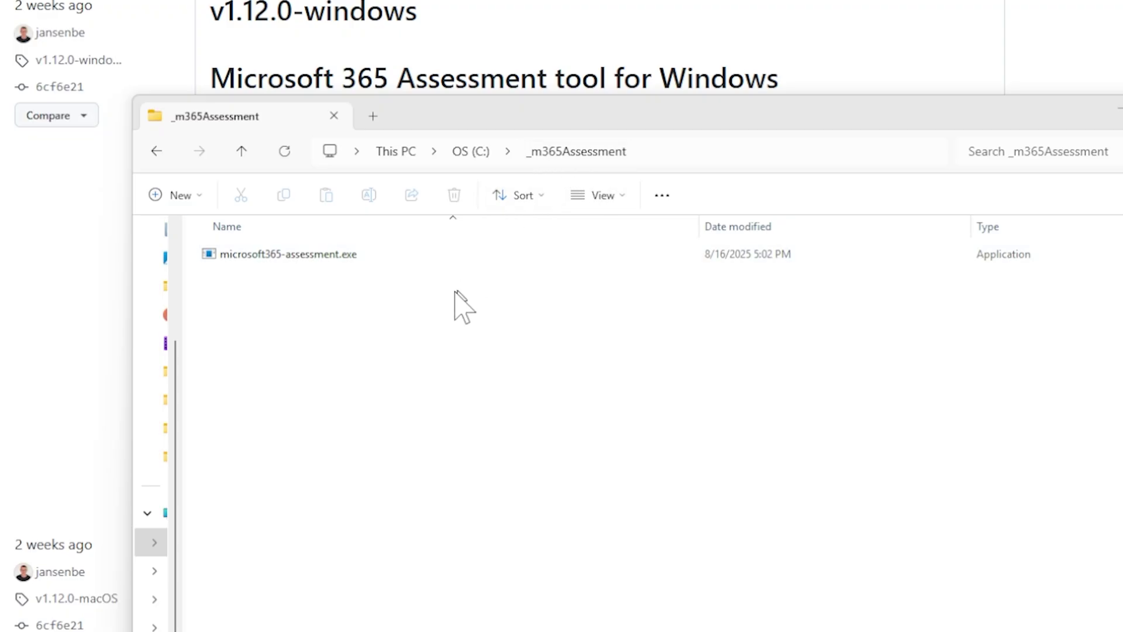
pyautogui.doubleClick(294, 257)
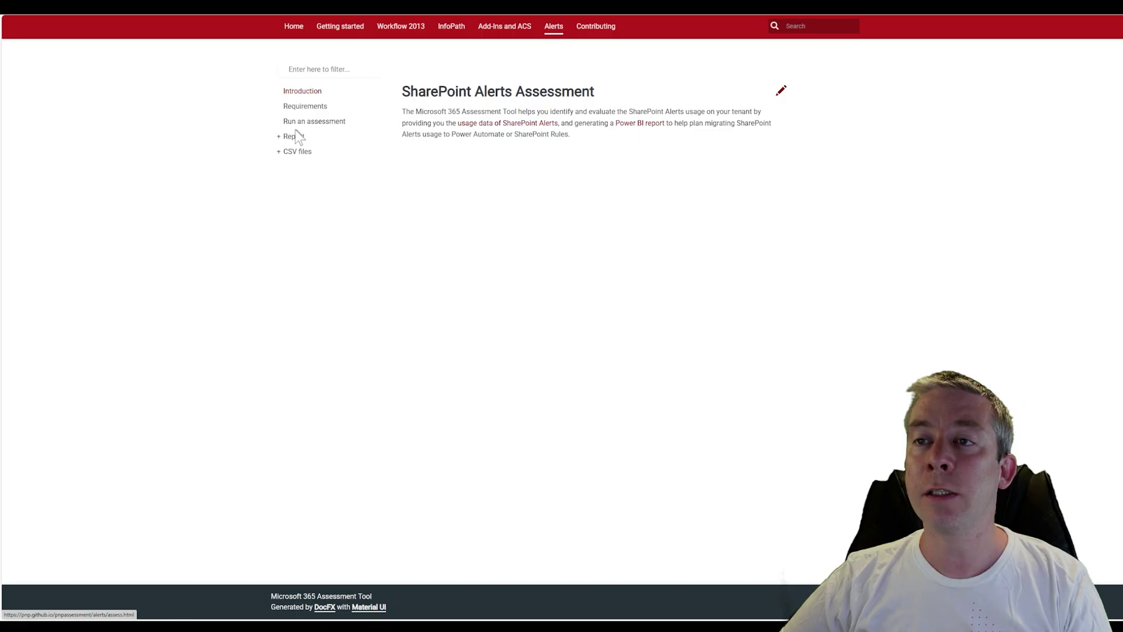
# - Review the documentation's steps for creating an Entra application in the Entra Portal, including redirect URI, API permissions and public client flows
pyautogui.click(294, 122)
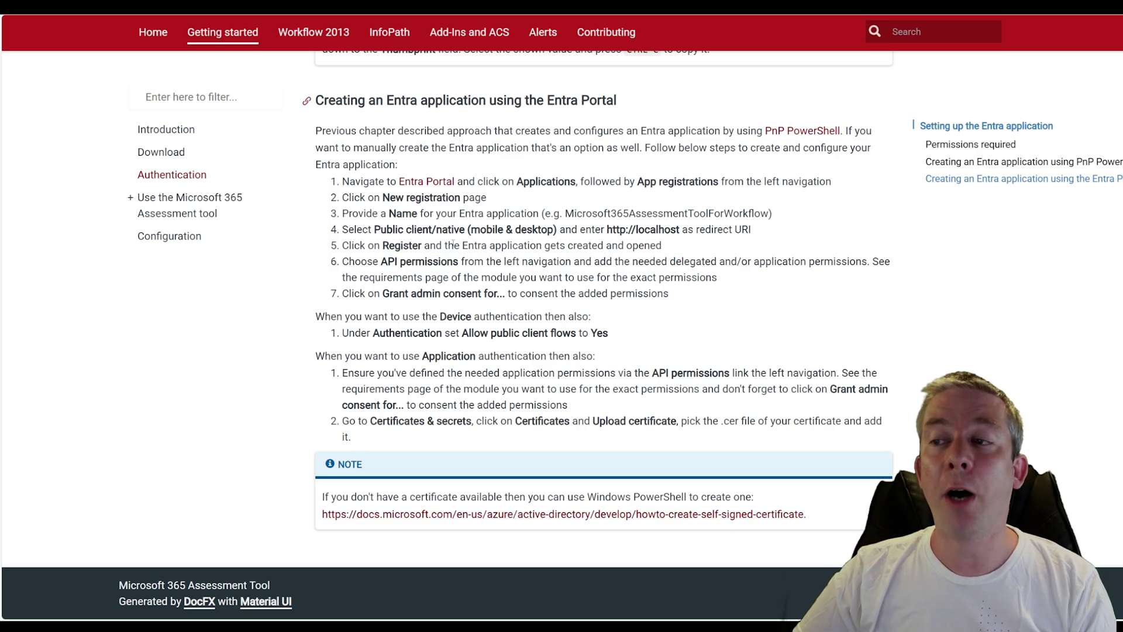
pyautogui.moveTo(403, 230); pyautogui.dragTo(681, 230)
pyautogui.click(617, 227)
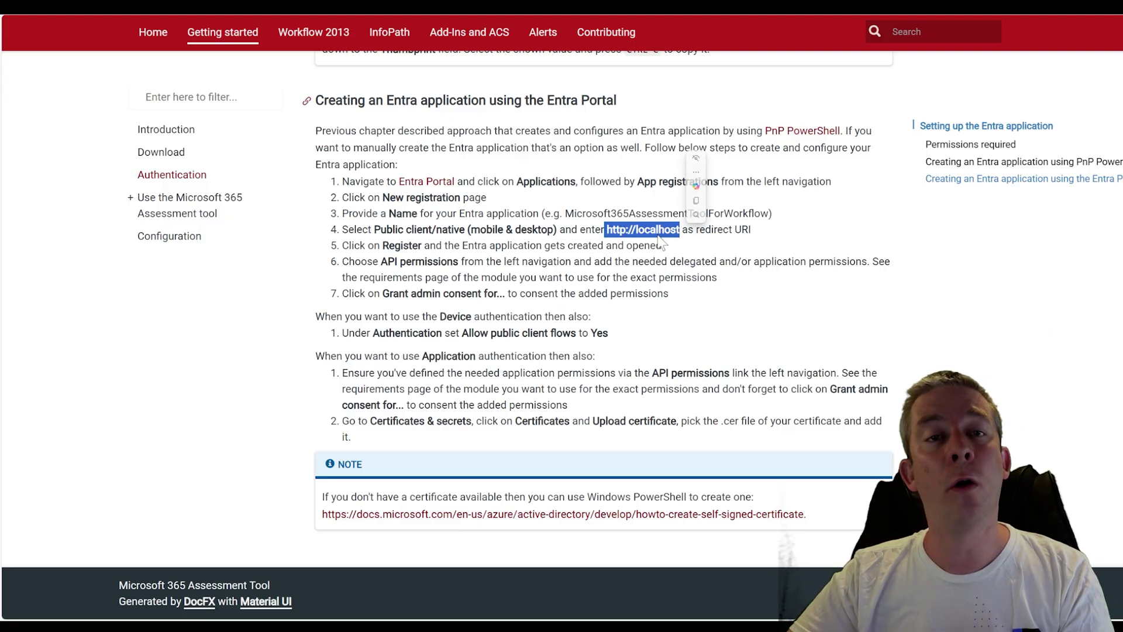
pyautogui.doubleClick(402, 245)
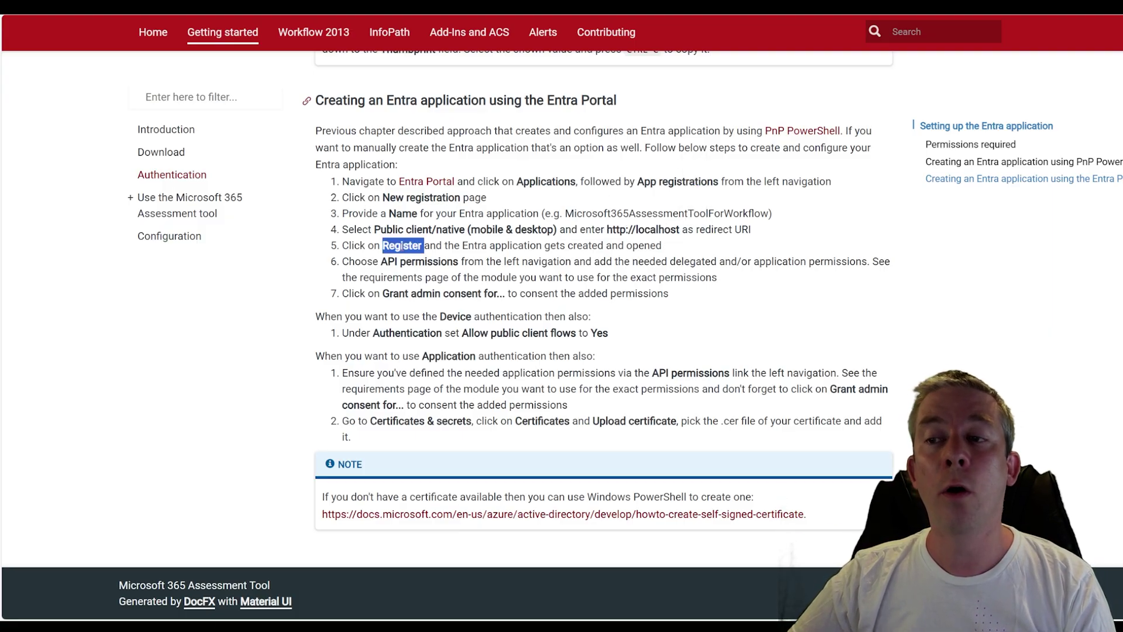
pyautogui.click(406, 262)
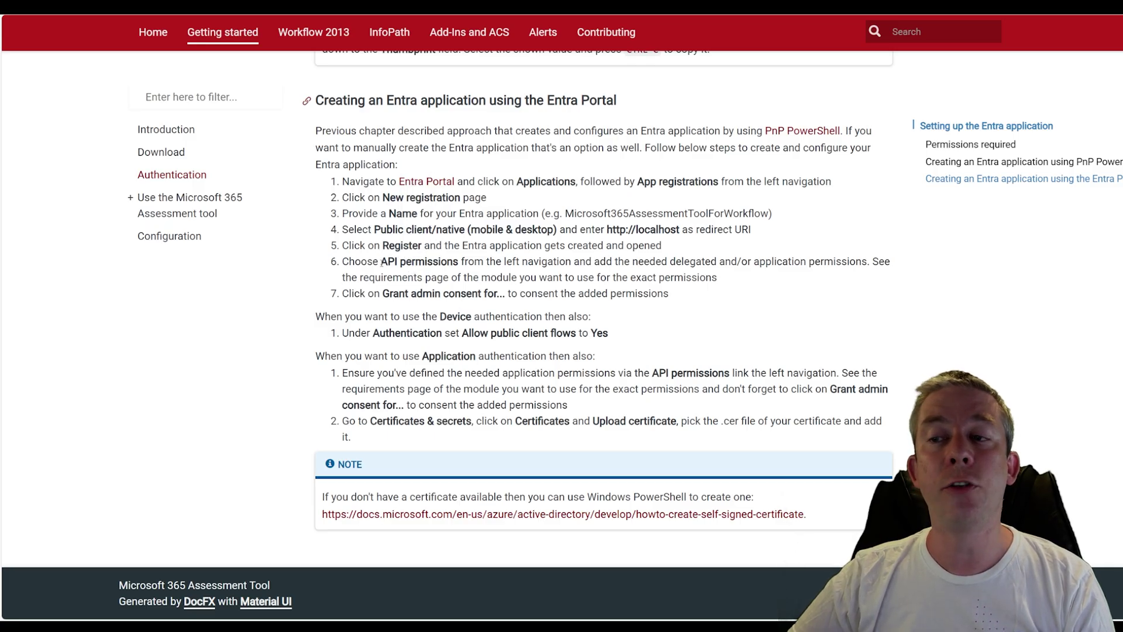
pyautogui.moveTo(381, 262); pyautogui.dragTo(452, 261)
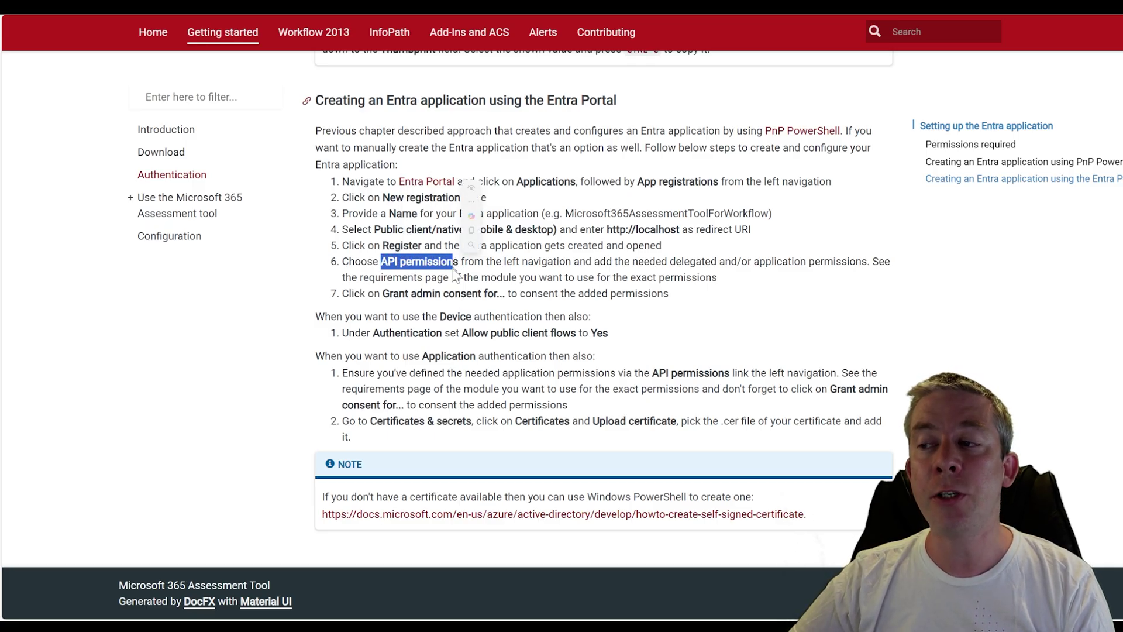
pyautogui.click(404, 294)
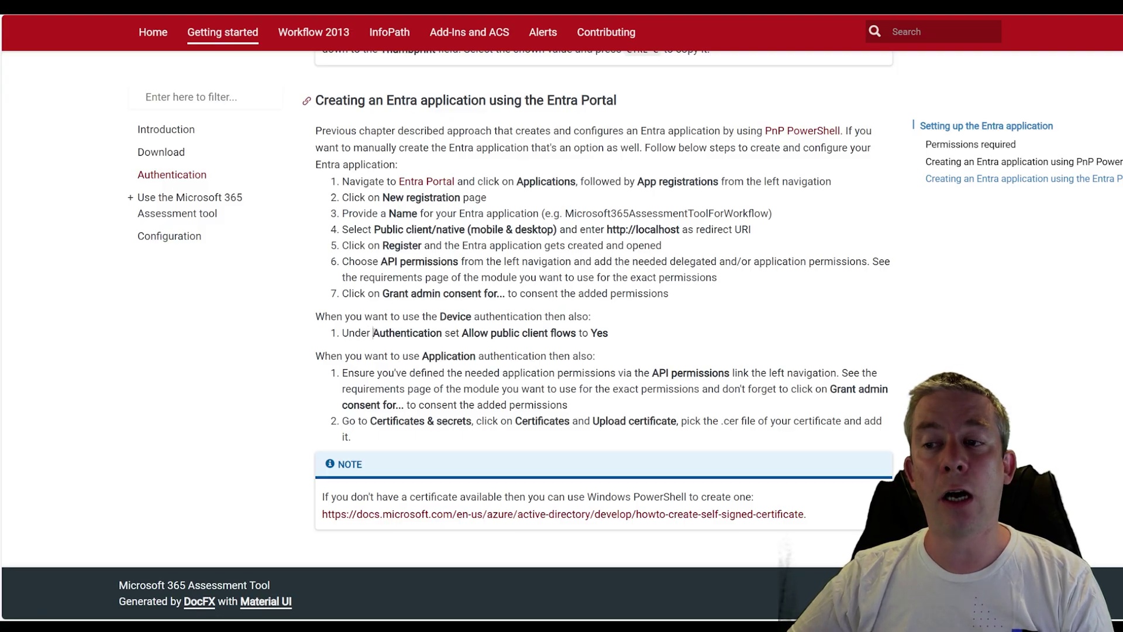
pyautogui.moveTo(372, 333); pyautogui.dragTo(583, 333)
pyautogui.click(463, 333)
pyautogui.click(597, 333)
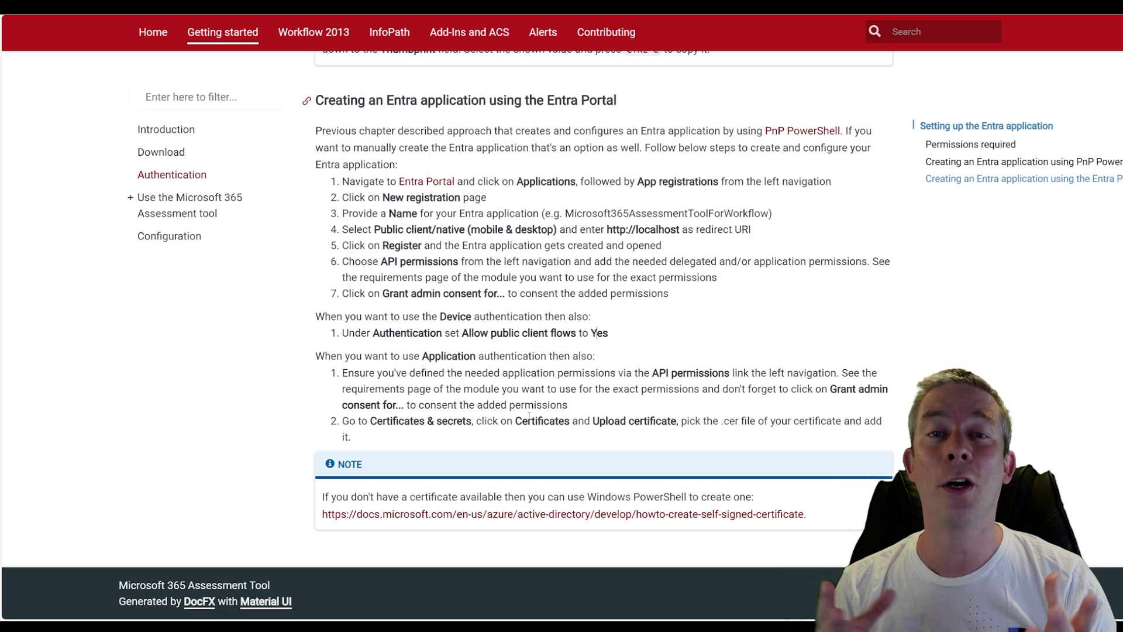
# - Open the SharePoint Alerts deprecation requirements and examine the SharePoint permission needed for application authentication
pyautogui.scroll(15, 335, 371)
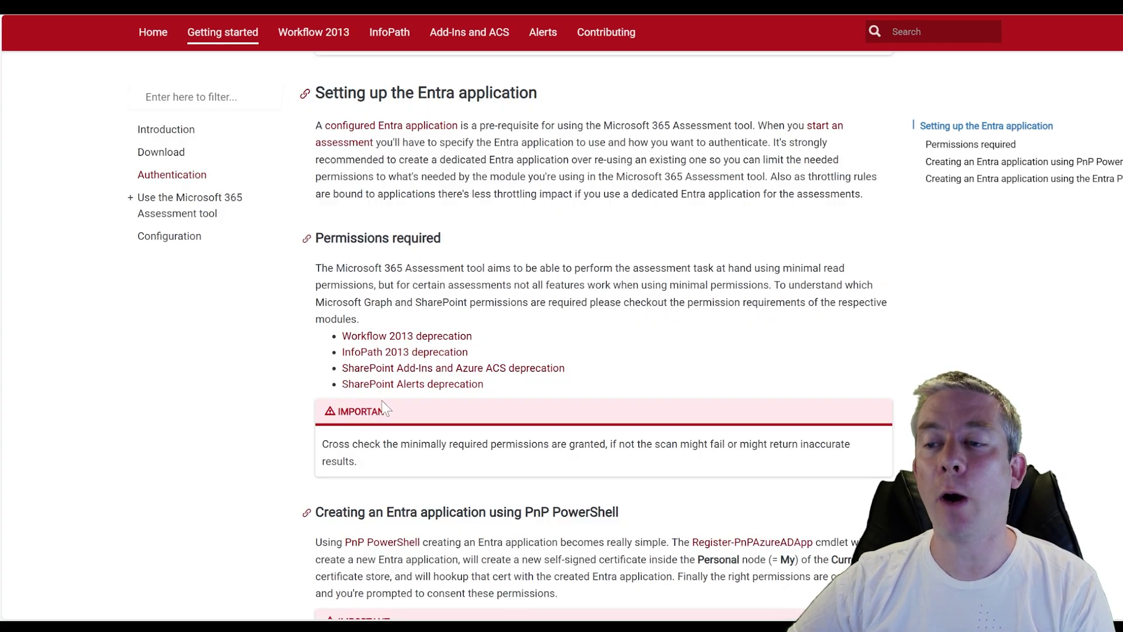
pyautogui.click(450, 384)
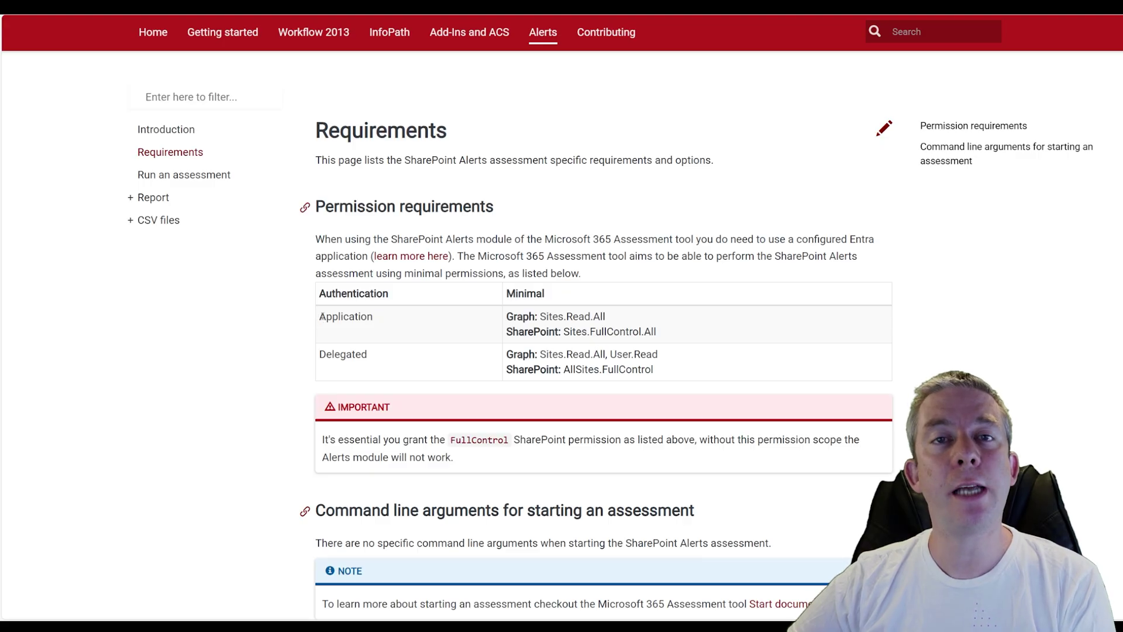
pyautogui.moveTo(473, 335); pyautogui.dragTo(682, 341)
pyautogui.click(615, 331)
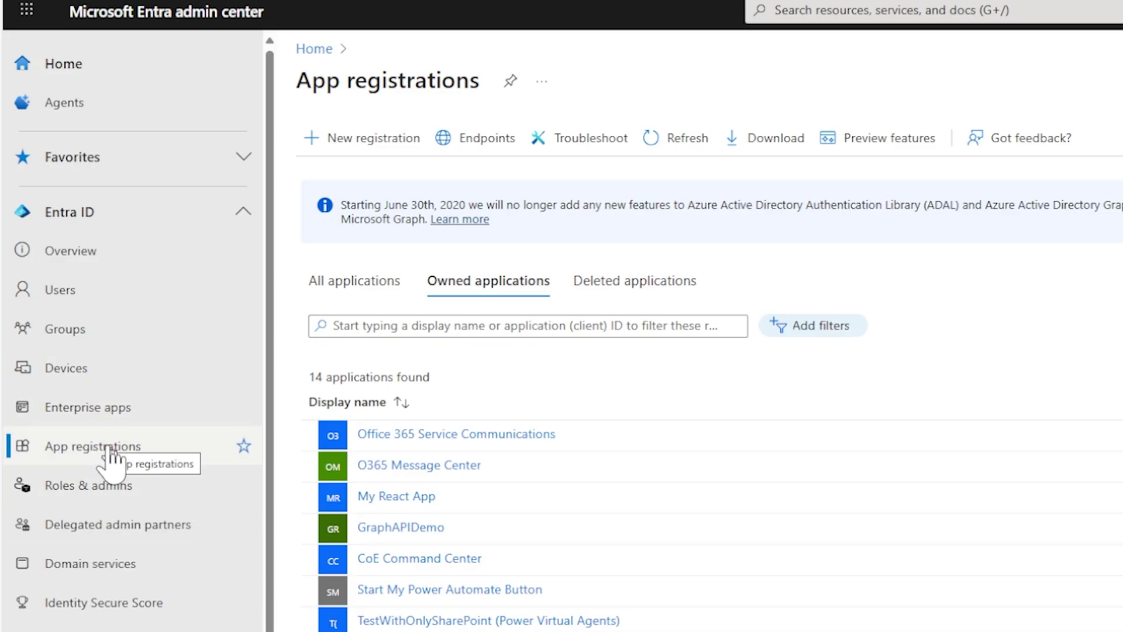
# - Start a new app registration and name it SharePoint Alert Retirement Assessment
pyautogui.click(385, 142)
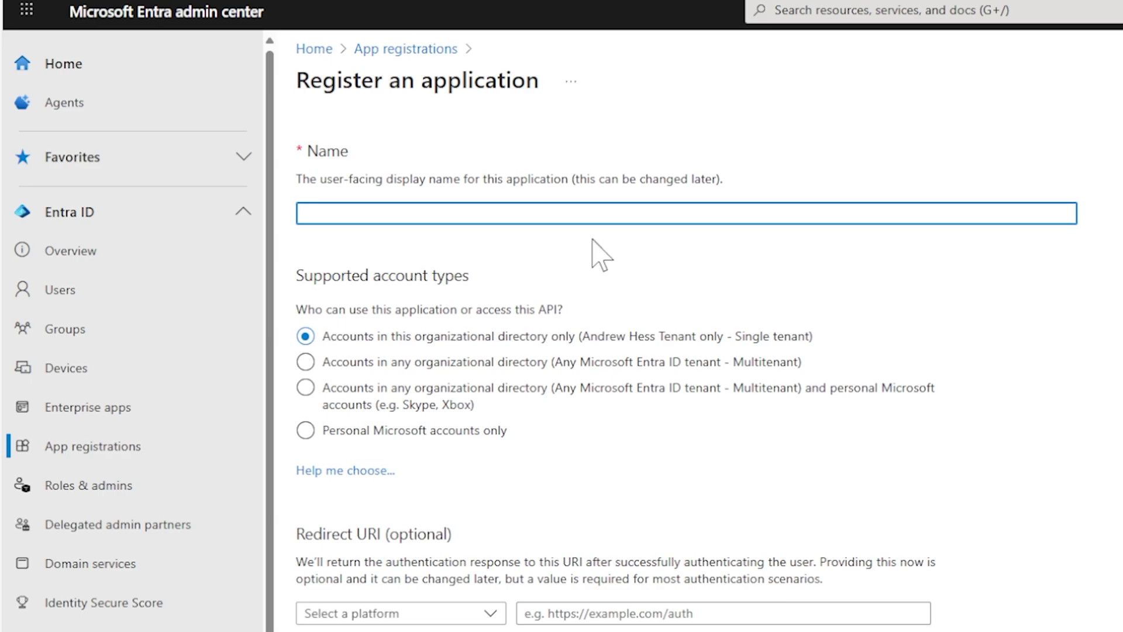
pyautogui.write('Sharepoint Alert Retireme')
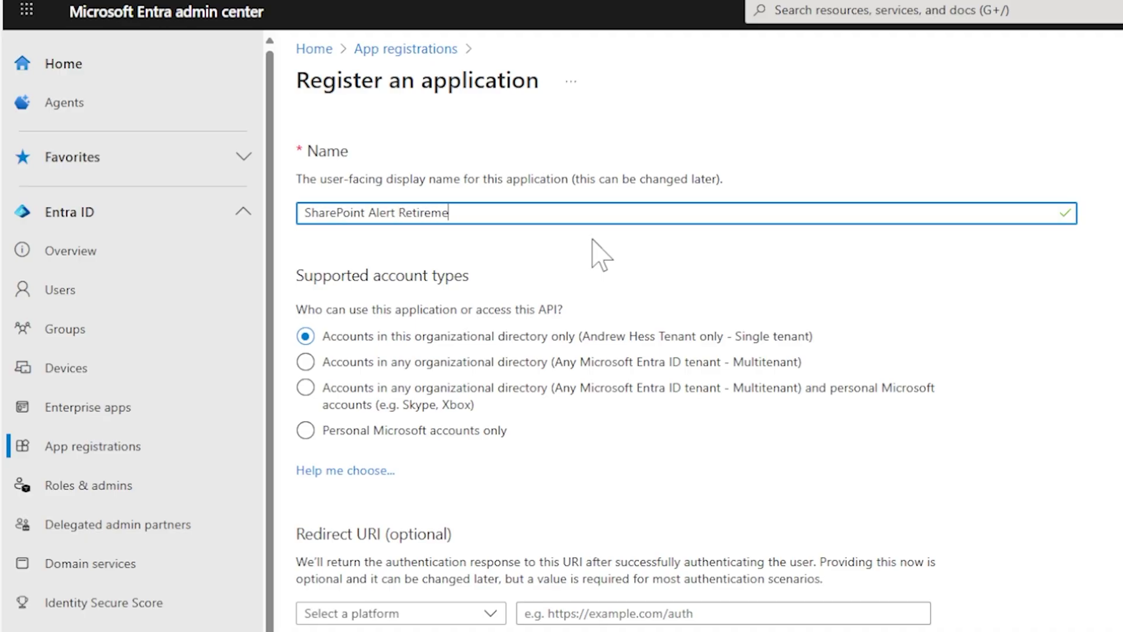
pyautogui.write('nt Assessment')
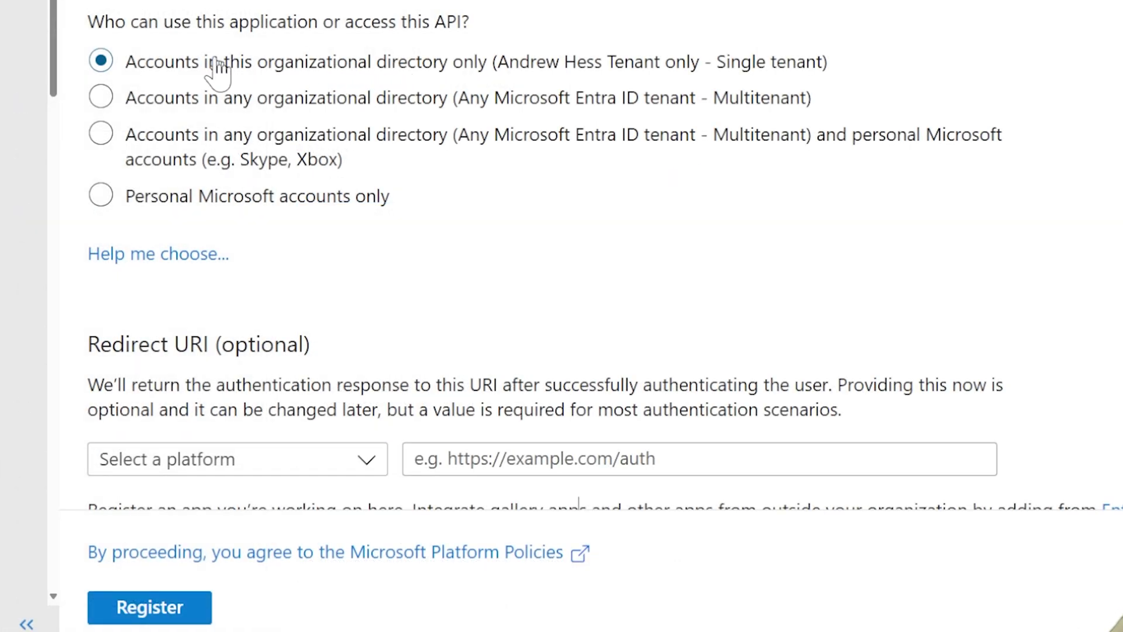
pyautogui.scroll(-1, 389, 263)
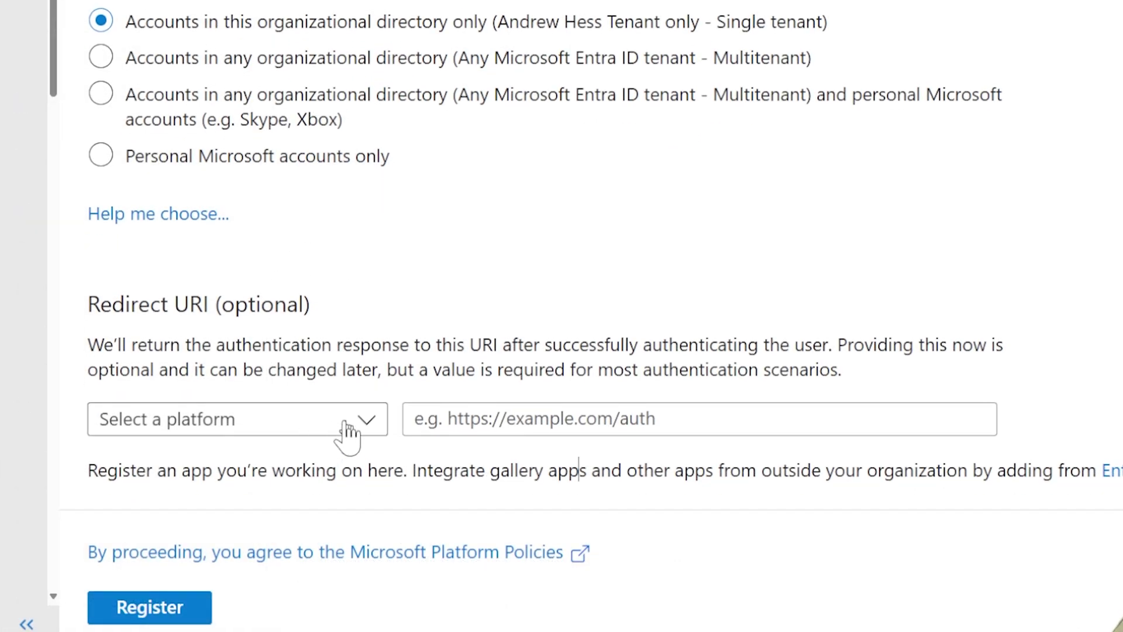
pyautogui.click(380, 424)
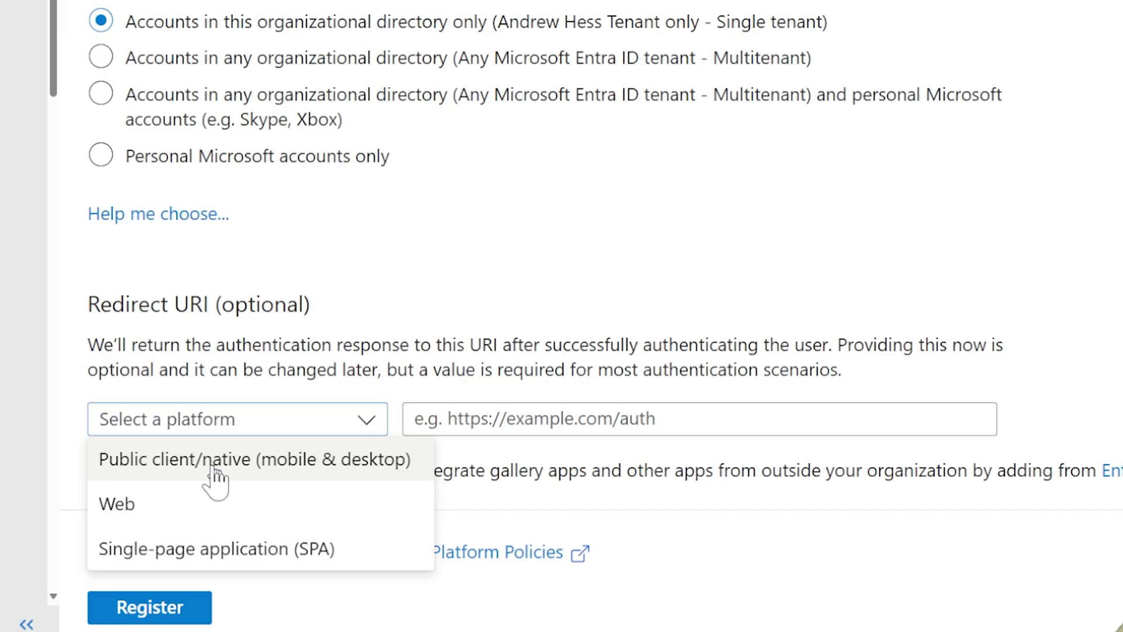
pyautogui.click(191, 465)
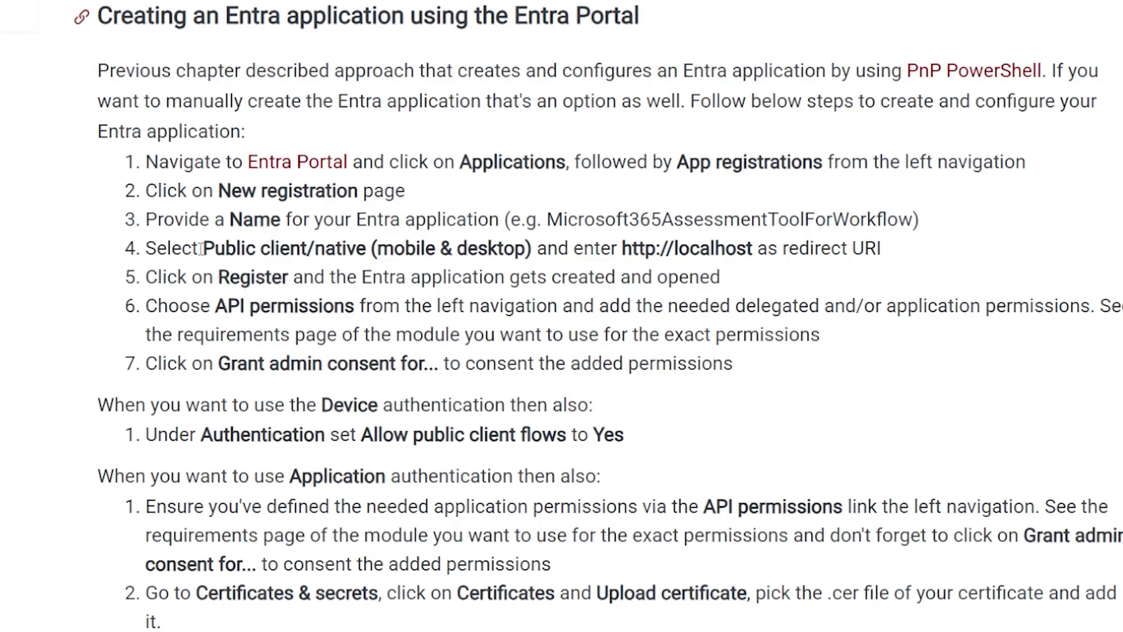
pyautogui.moveTo(200, 248); pyautogui.dragTo(539, 251)
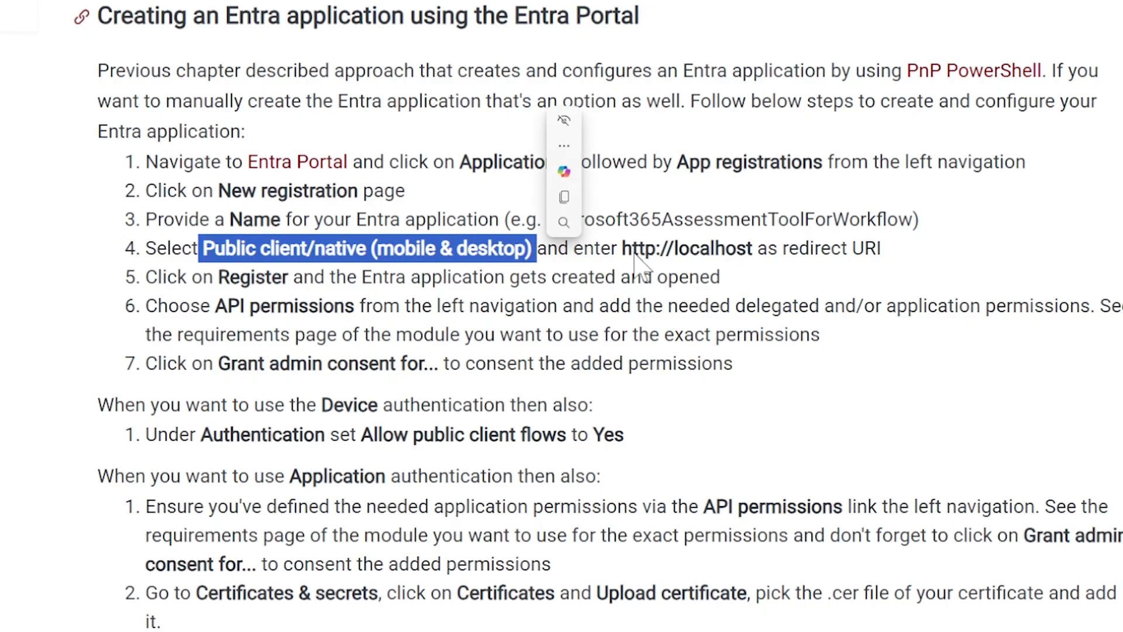
pyautogui.click(632, 249)
pyautogui.moveTo(626, 249); pyautogui.dragTo(753, 254)
pyautogui.hotkey('ctrl', 'c')
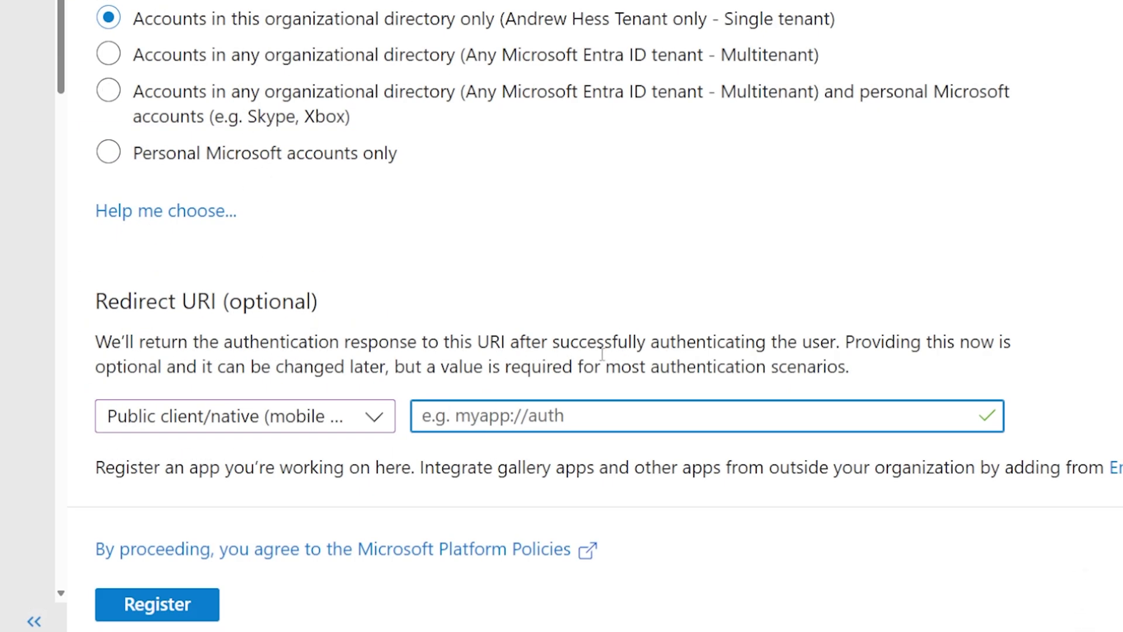
pyautogui.hotkey('ctrl', 'v')
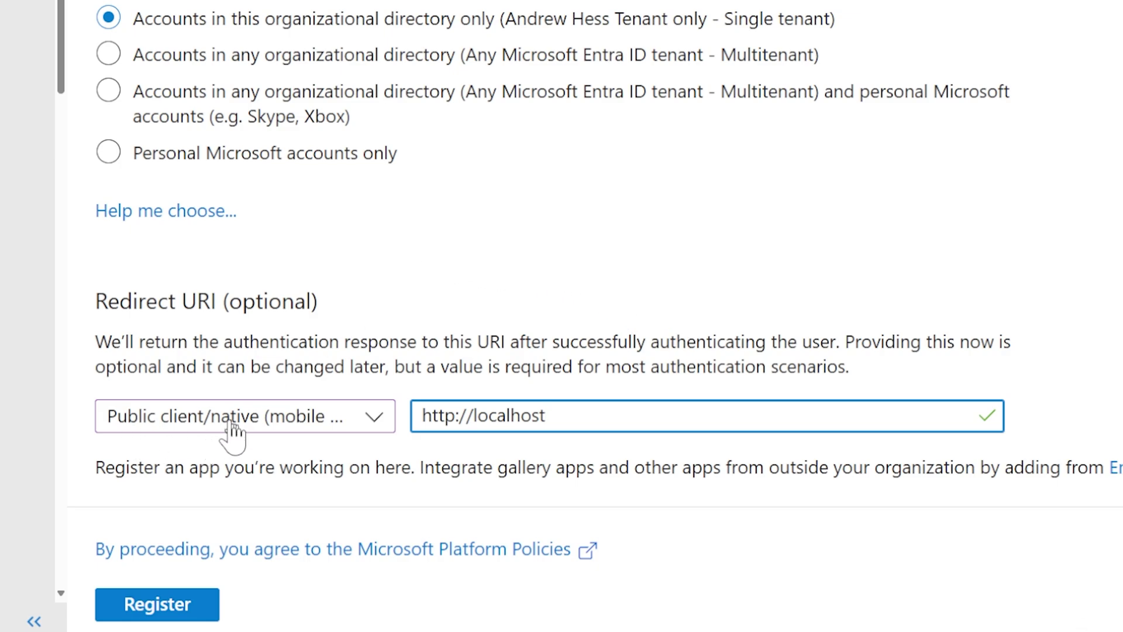
pyautogui.click(159, 612)
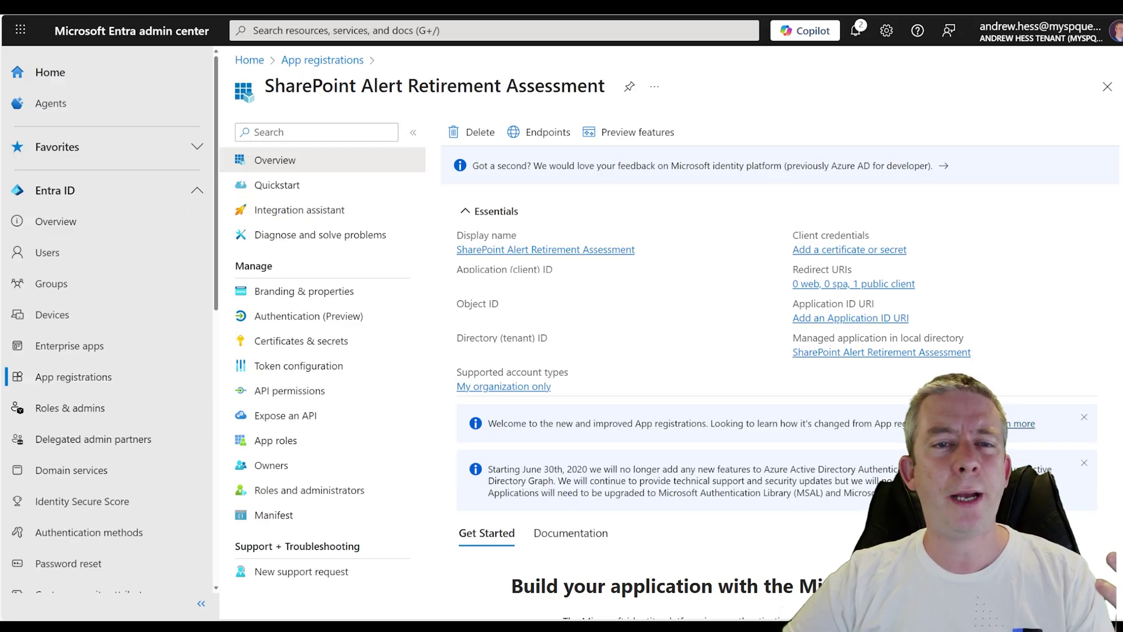
# - In a Notepad note labelled Client ID and Tenant ID, record the application's client ID and copy its directory tenant ID
pyautogui.moveTo(1122, 240); pyautogui.dragTo(997, 153)
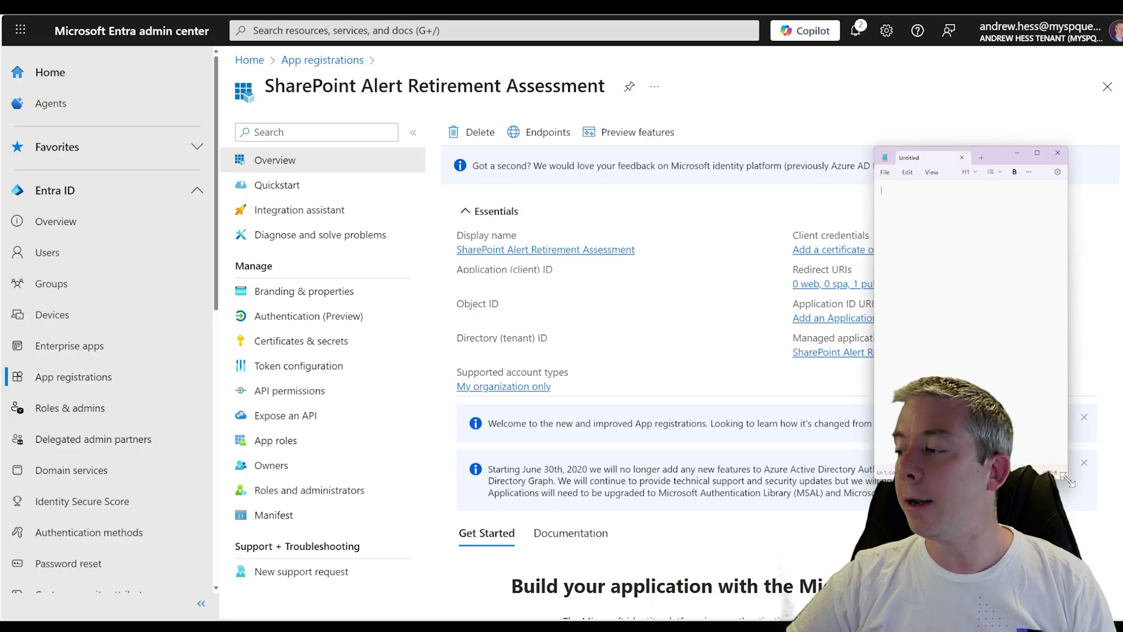
pyautogui.moveTo(1068, 481); pyautogui.dragTo(1103, 509)
pyautogui.hotkey('ctrl', 'v')
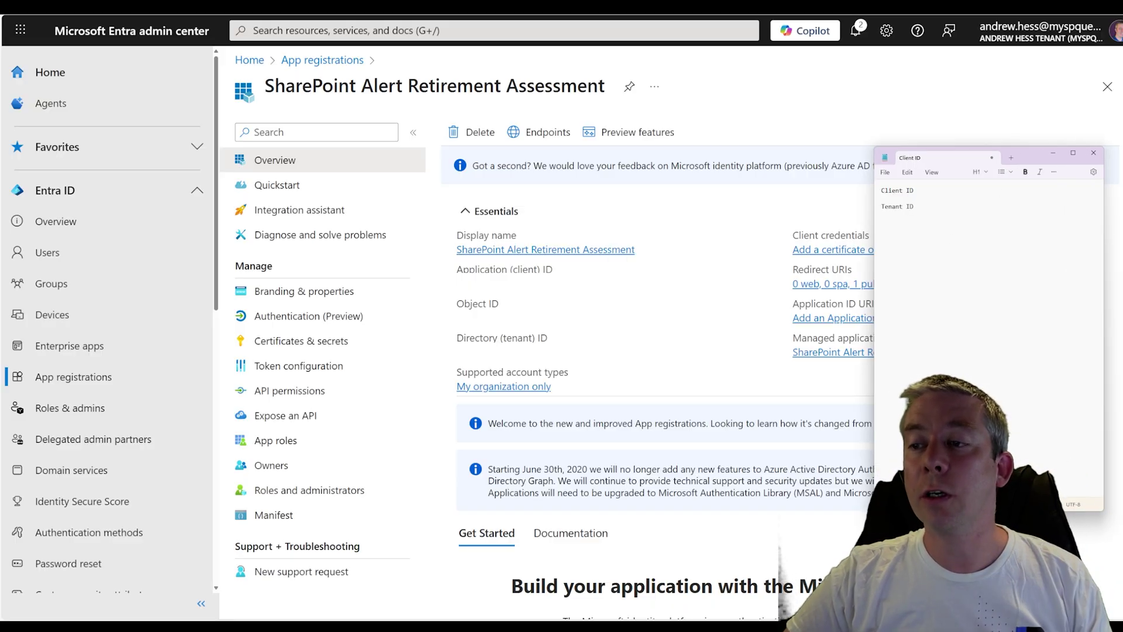
pyautogui.click(656, 284)
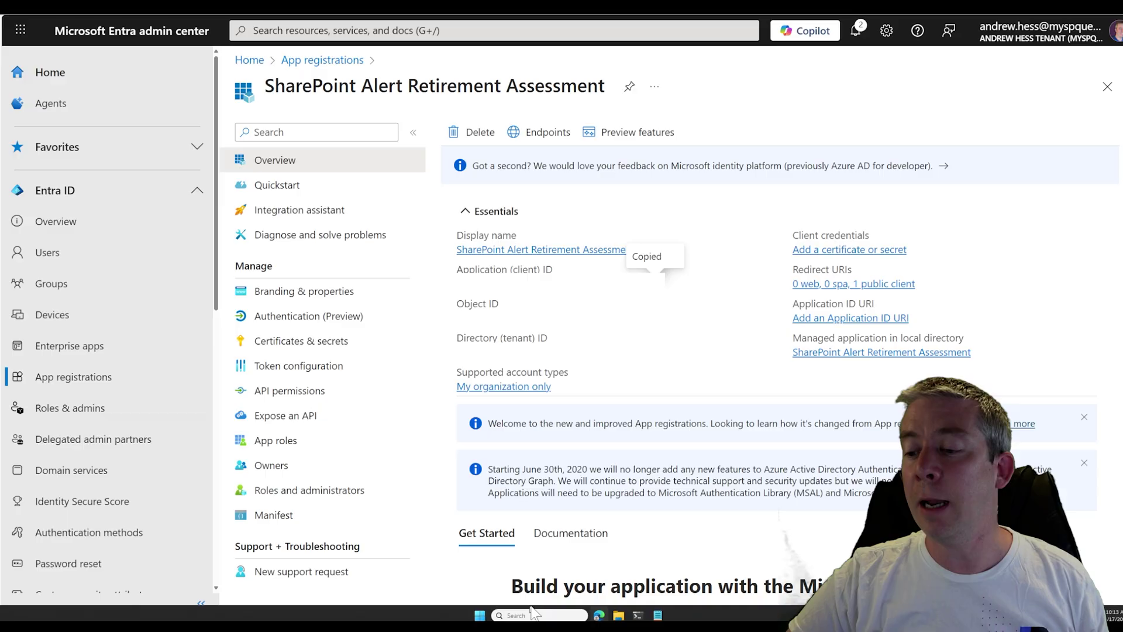
pyautogui.click(658, 615)
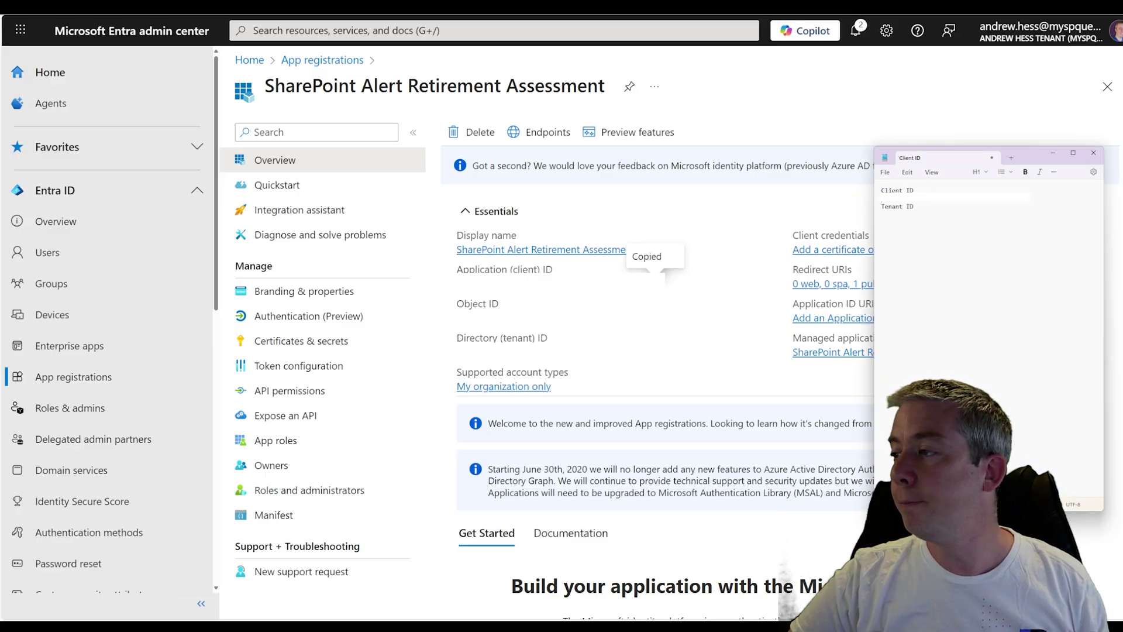
pyautogui.click(656, 352)
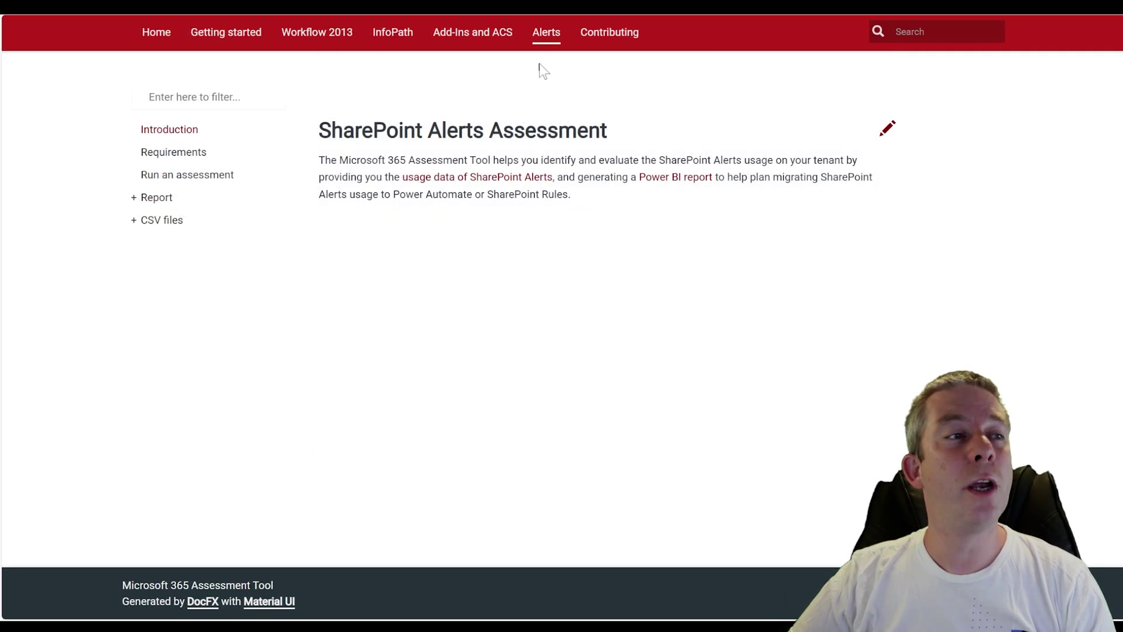
# - Snip the permission table from the SharePoint Alerts Requirements page and keep the enlarged snip as a reference beside the API permissions request
pyautogui.click(172, 153)
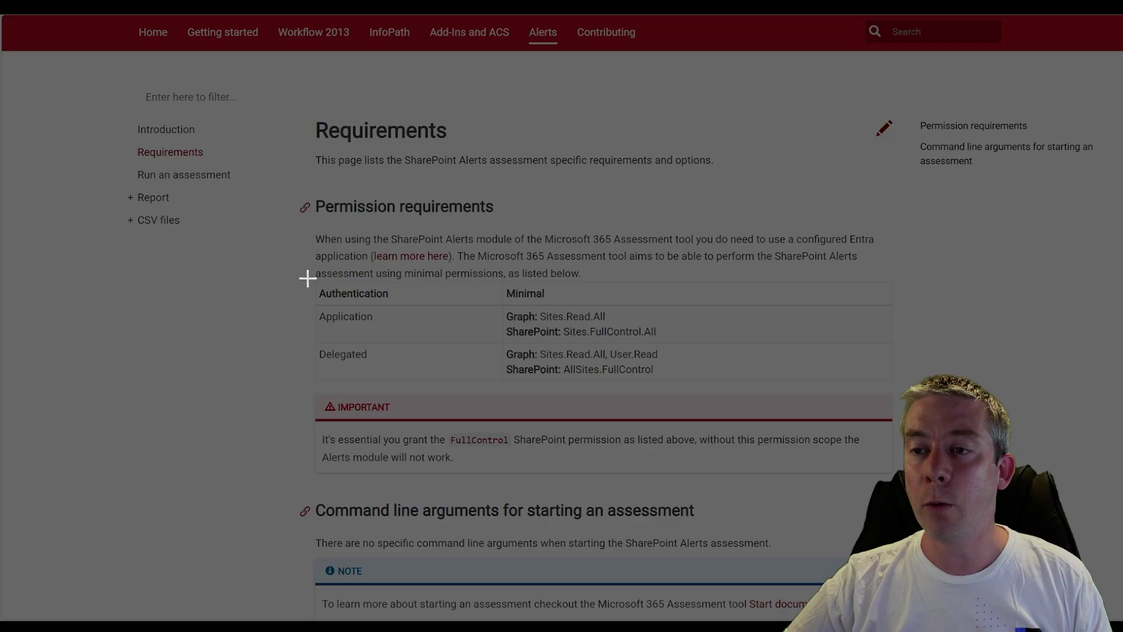
pyautogui.moveTo(296, 267); pyautogui.dragTo(910, 399)
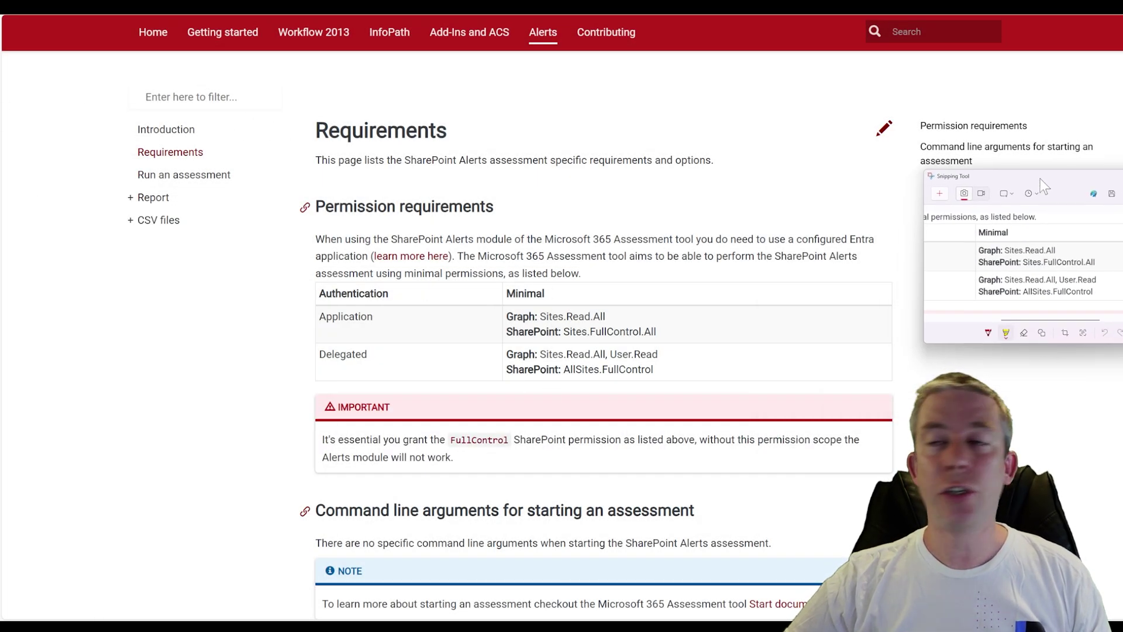
pyautogui.moveTo(1040, 178); pyautogui.dragTo(871, 187)
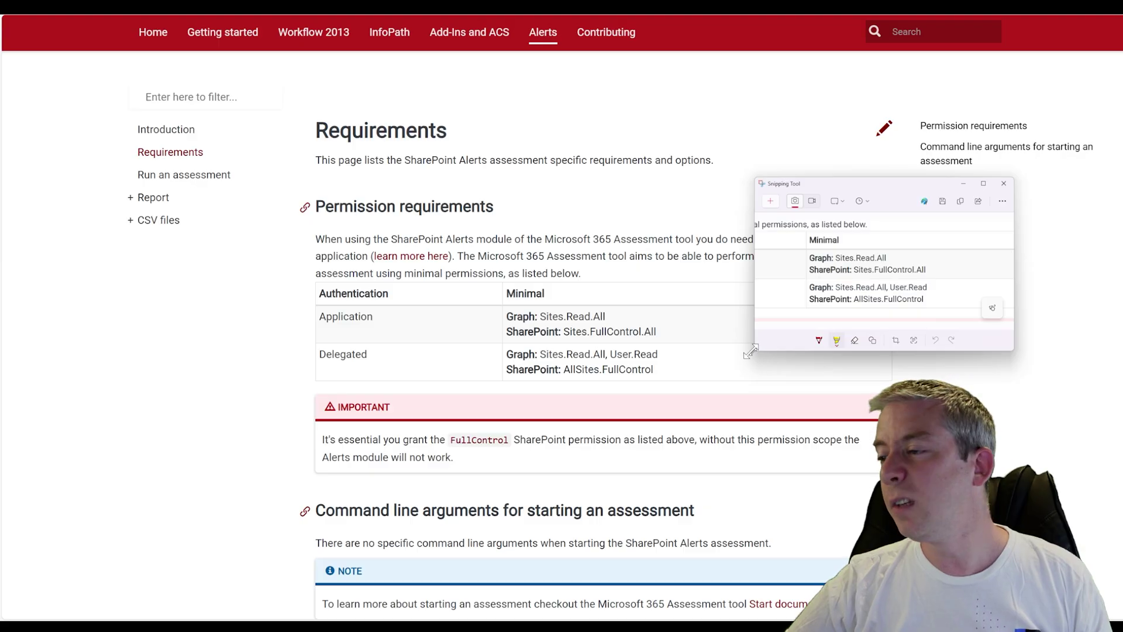
pyautogui.moveTo(755, 347); pyautogui.dragTo(480, 343)
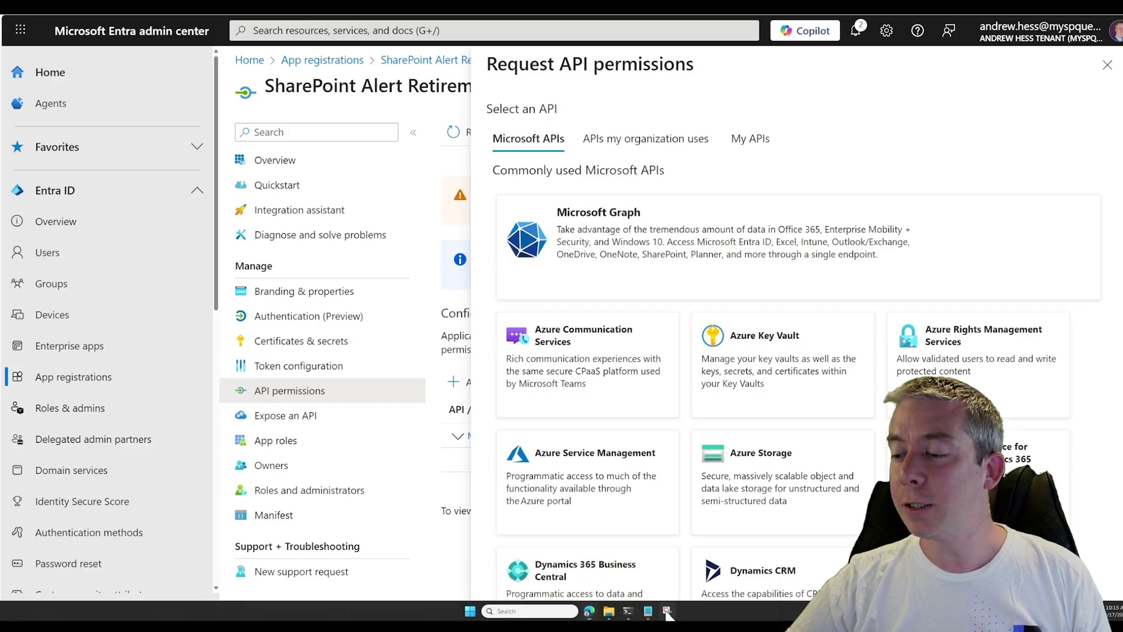
pyautogui.click(628, 619)
pyautogui.moveTo(711, 188); pyautogui.dragTo(0, 235)
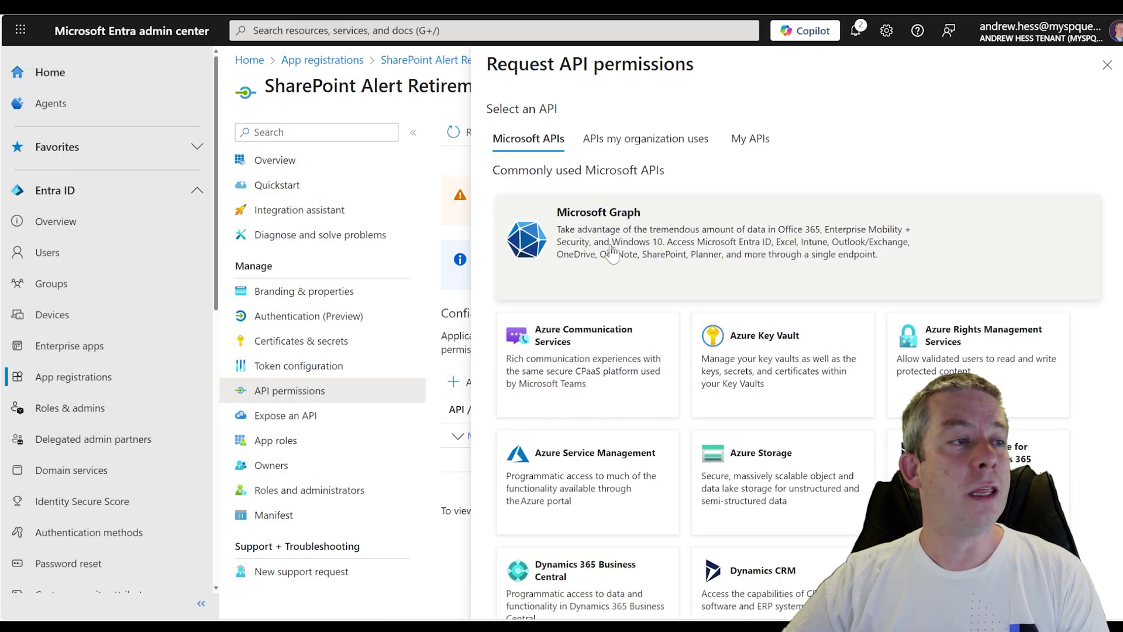
# - Add the Microsoft Graph application permission Sites.Read.All to the app registration
pyautogui.click(593, 250)
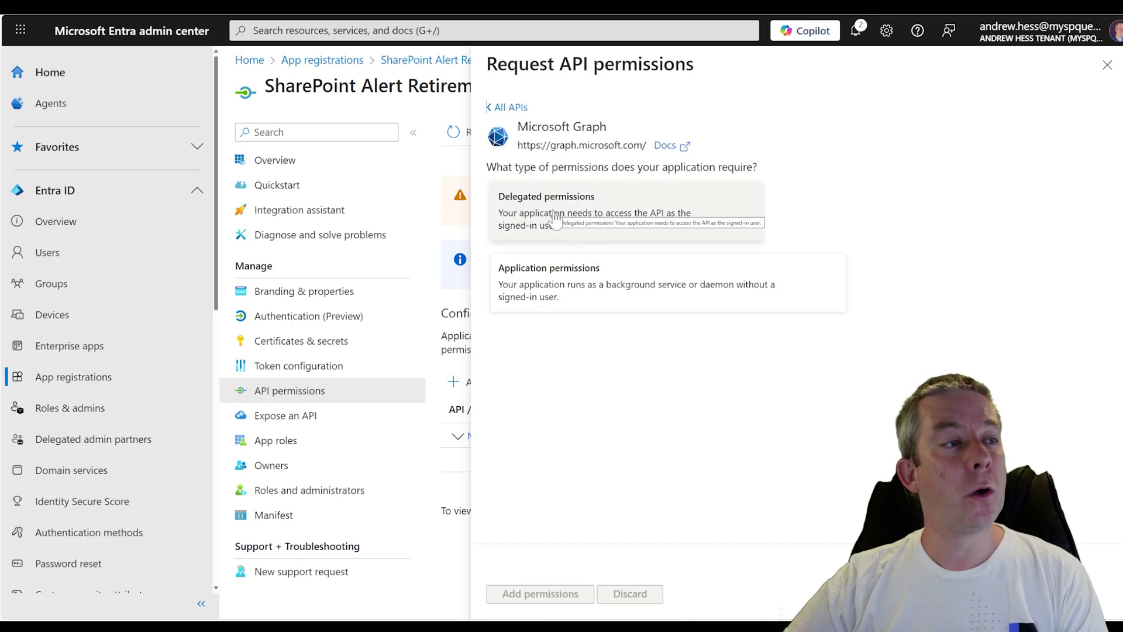
pyautogui.click(573, 305)
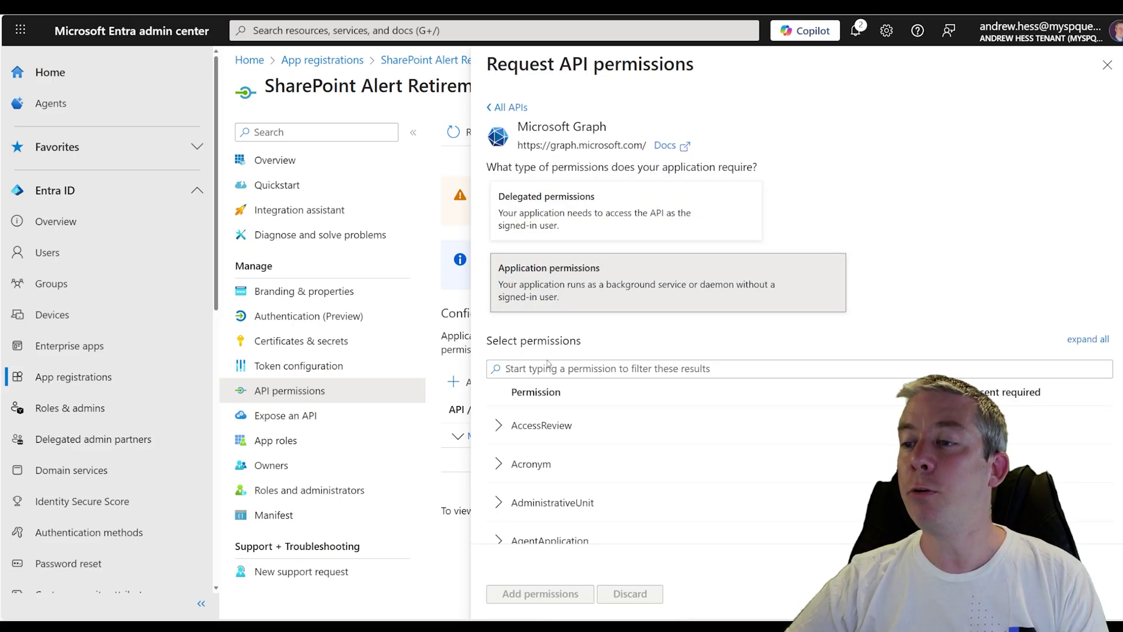
pyautogui.scroll(-20, 600, 404)
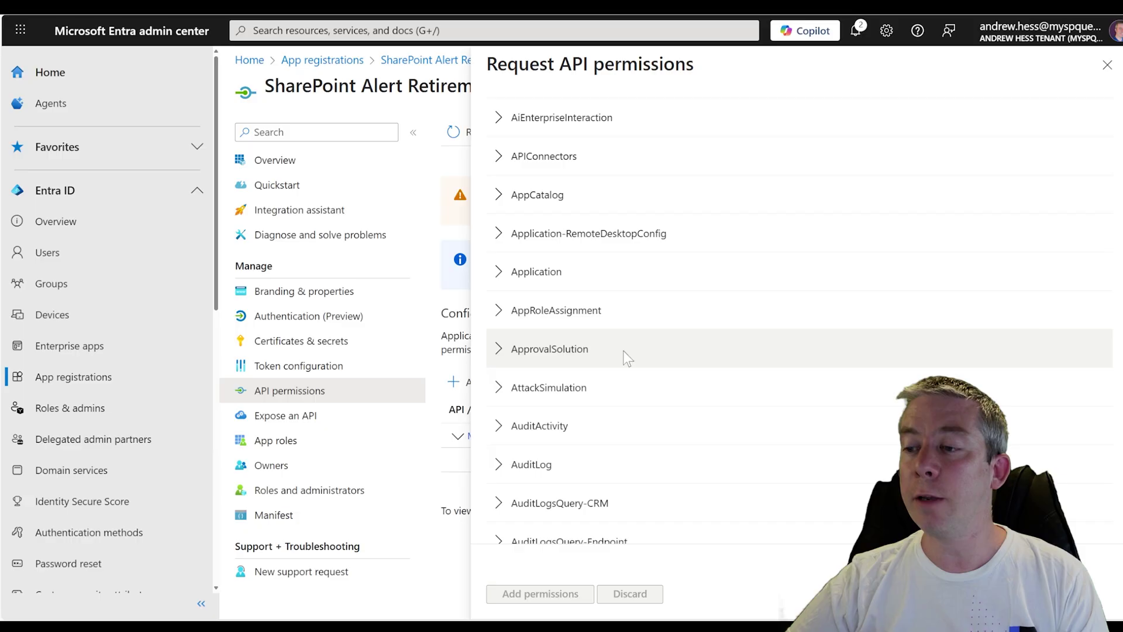
pyautogui.scroll(-20, 623, 307)
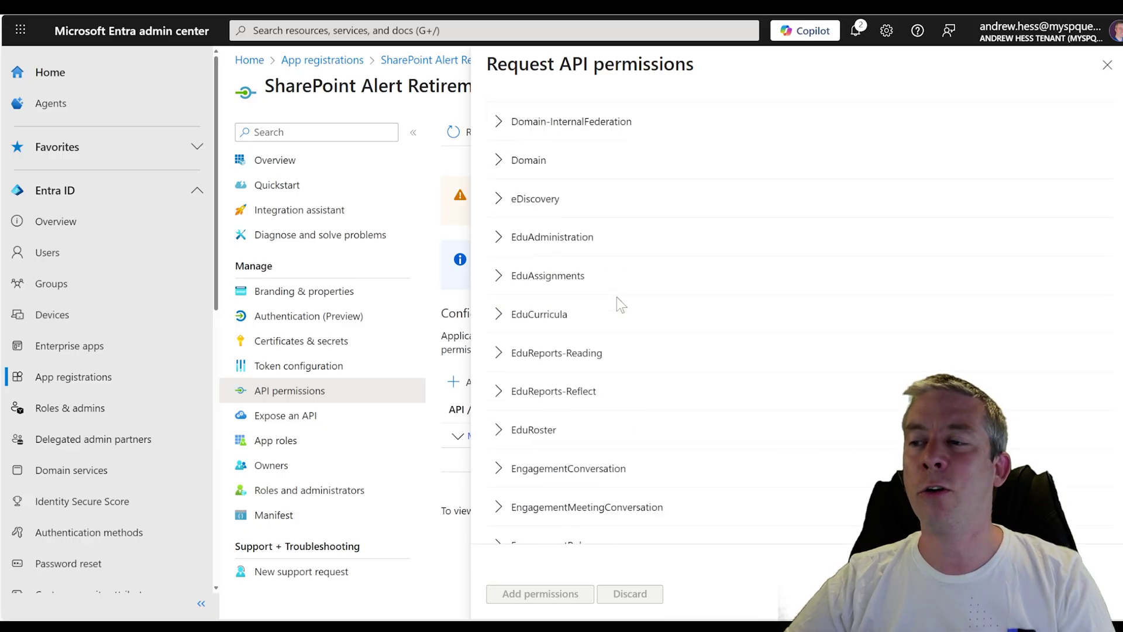
pyautogui.scroll(-20, 614, 292)
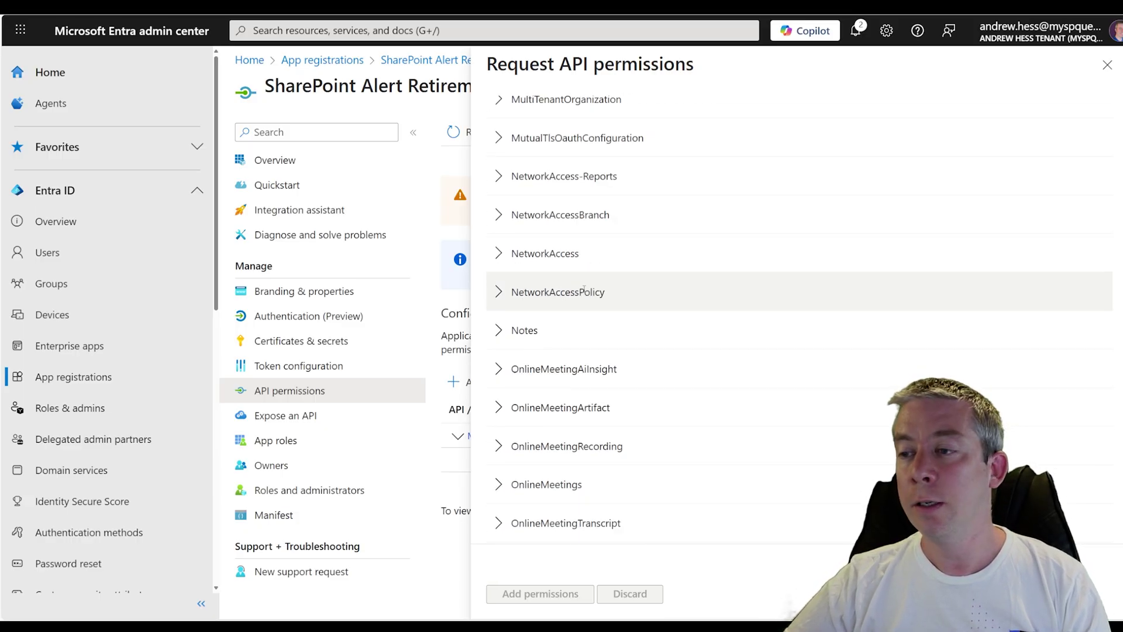
pyautogui.scroll(-2, 497, 303)
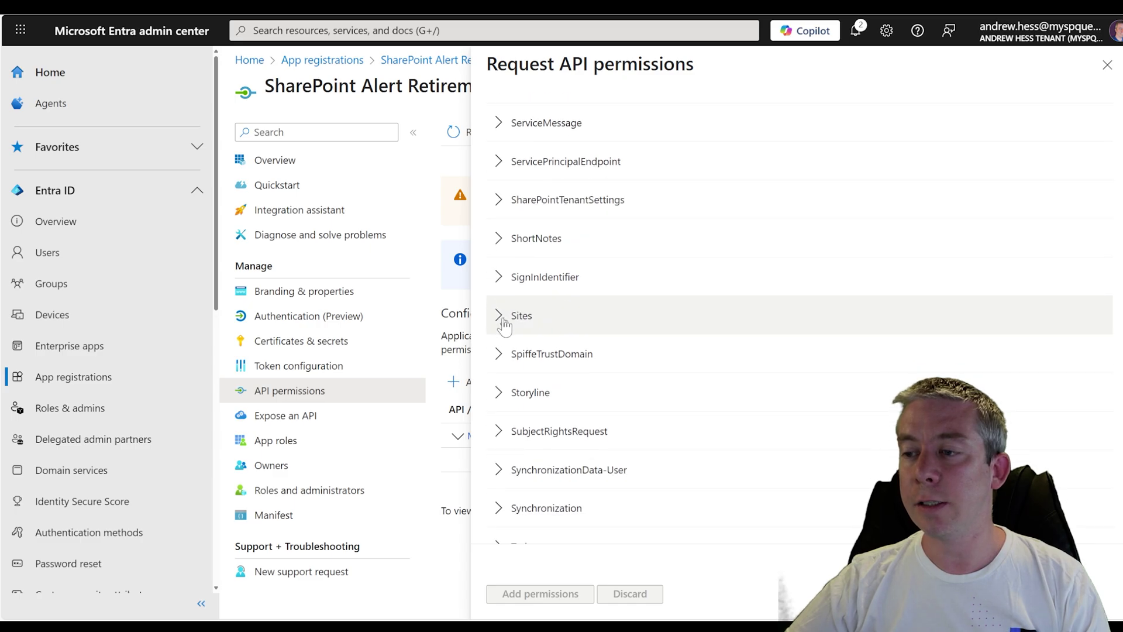
pyautogui.click(500, 316)
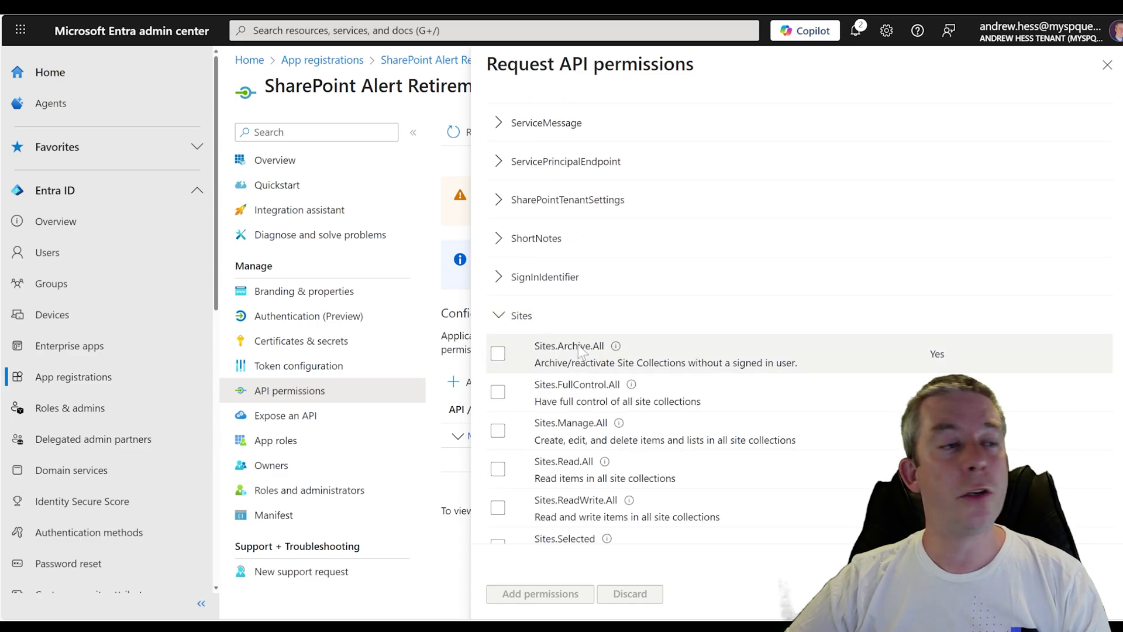
pyautogui.scroll(-2, 562, 347)
pyautogui.click(498, 336)
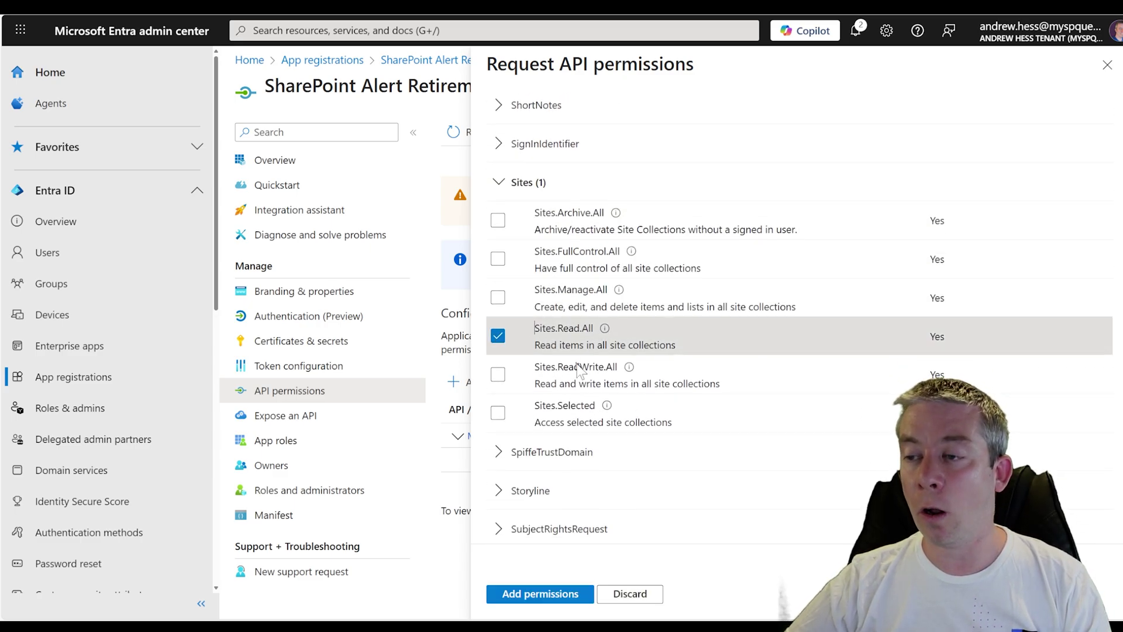
pyautogui.click(540, 593)
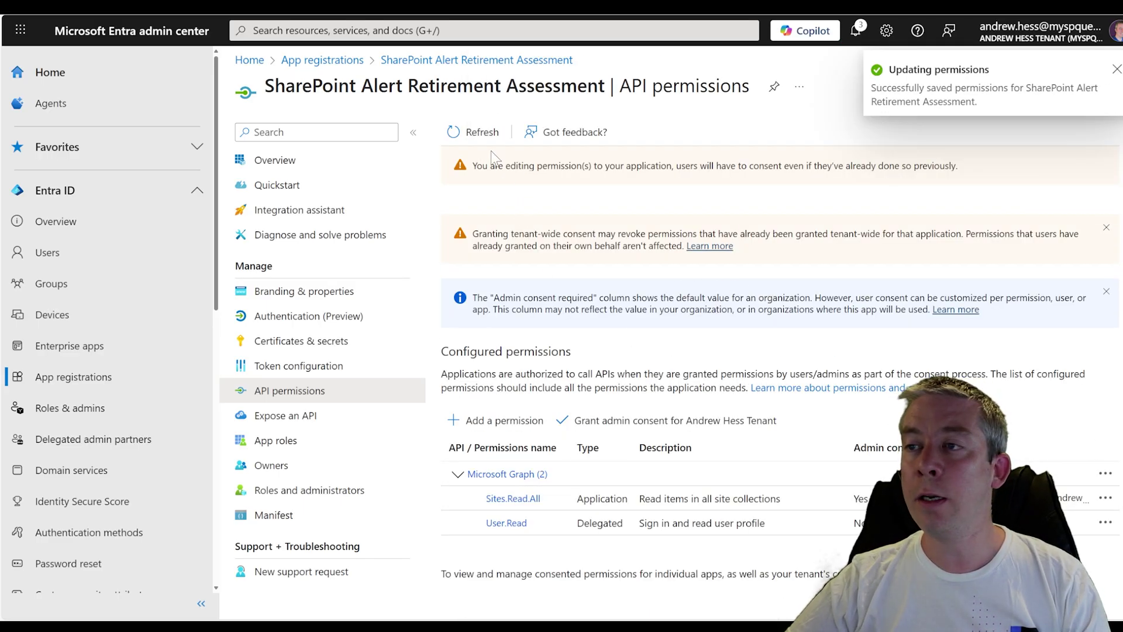
# - Add the Microsoft Graph delegated permission Sites.Read.All to the app registration, leaving User.Read selected
pyautogui.click(497, 421)
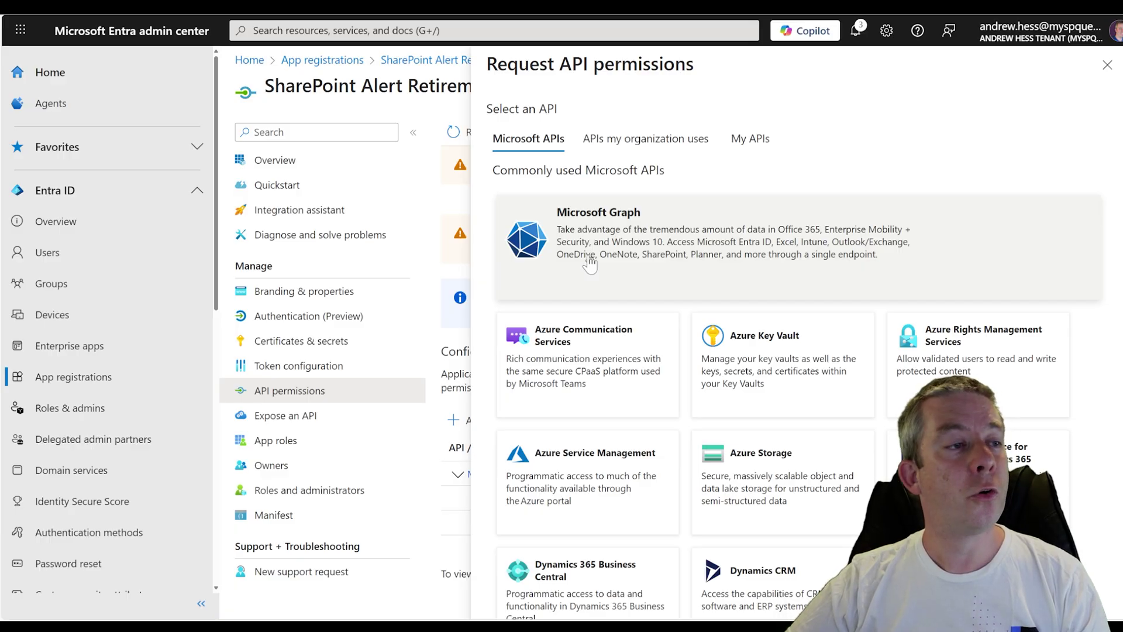
pyautogui.click(589, 264)
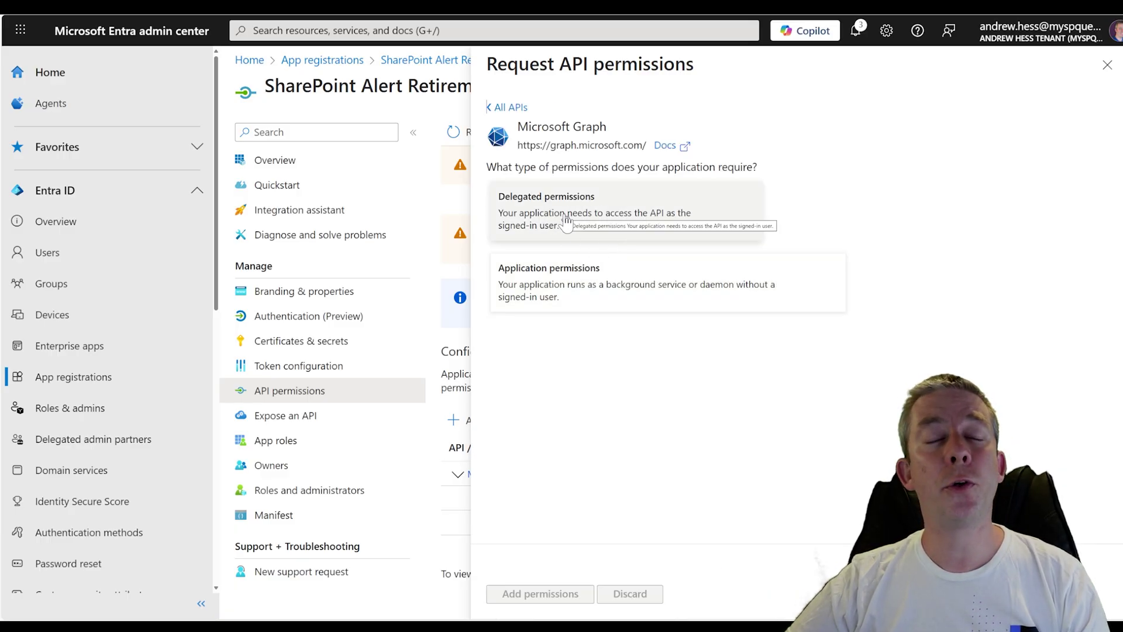
pyautogui.click(566, 220)
pyautogui.scroll(-3, 580, 349)
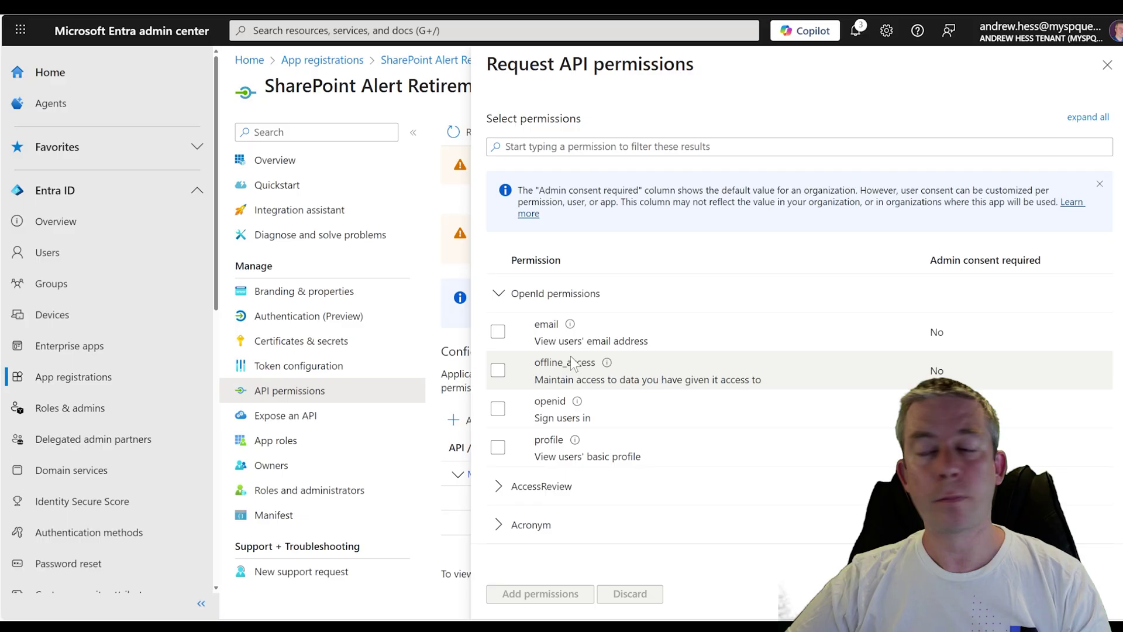
pyautogui.scroll(-10, 582, 364)
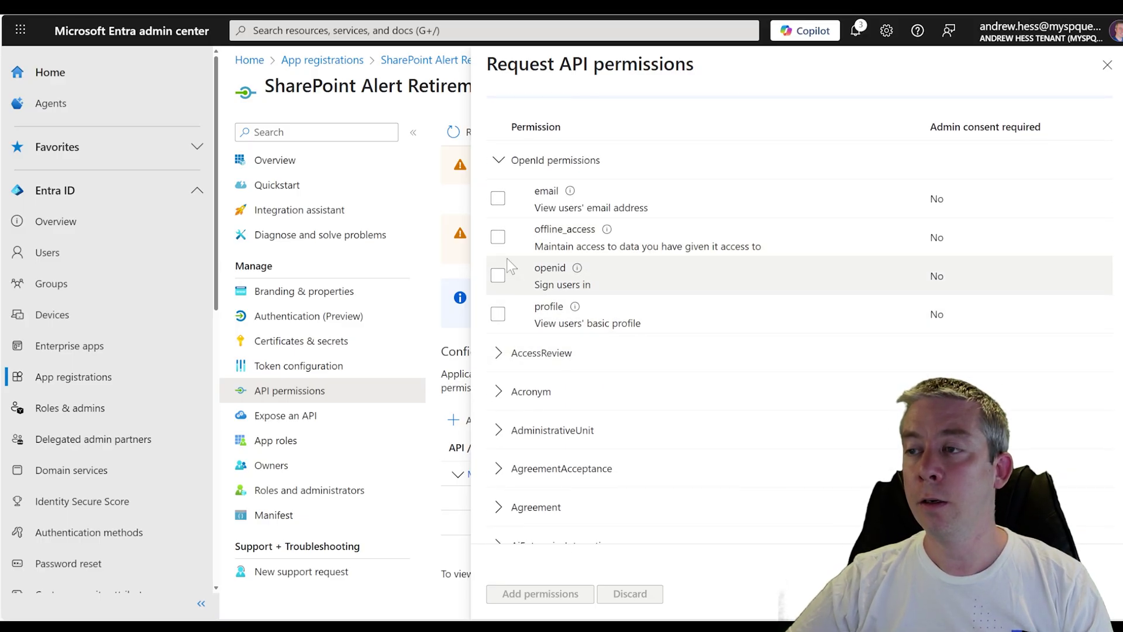
pyautogui.scroll(-10, 717, 287)
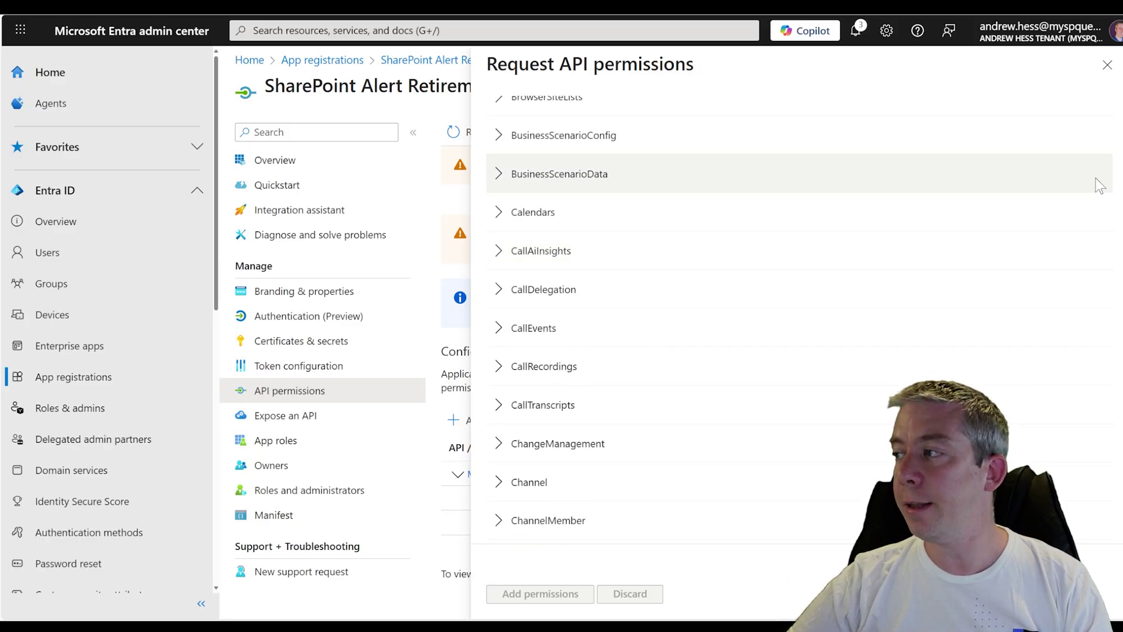
pyautogui.scroll(-20, 643, 293)
pyautogui.click(521, 230)
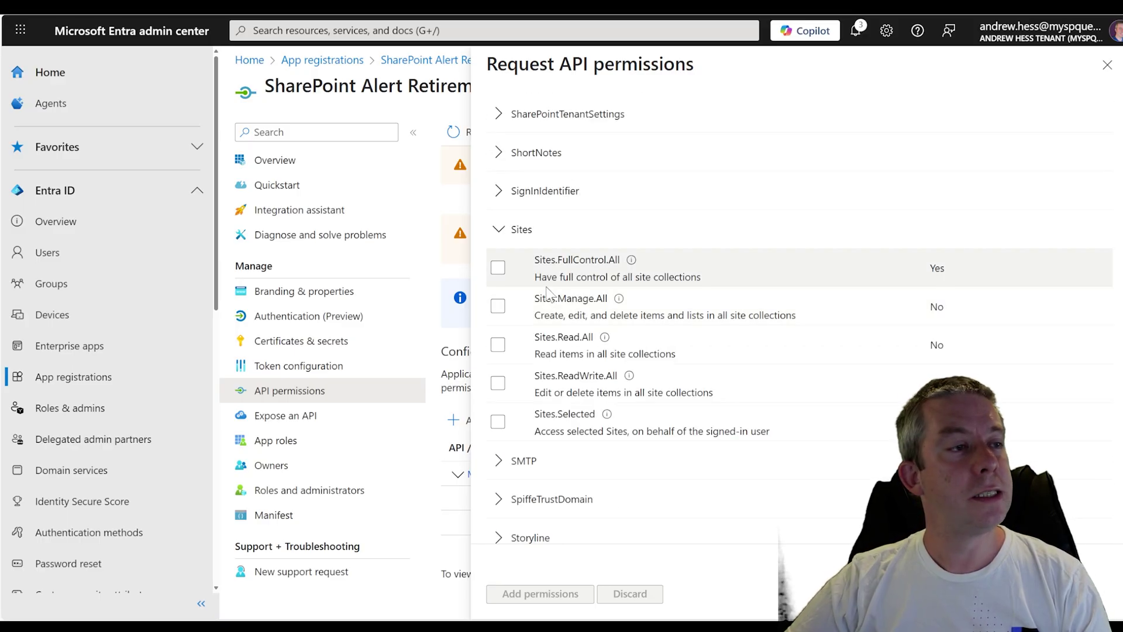
pyautogui.click(498, 344)
pyautogui.scroll(2, 498, 352)
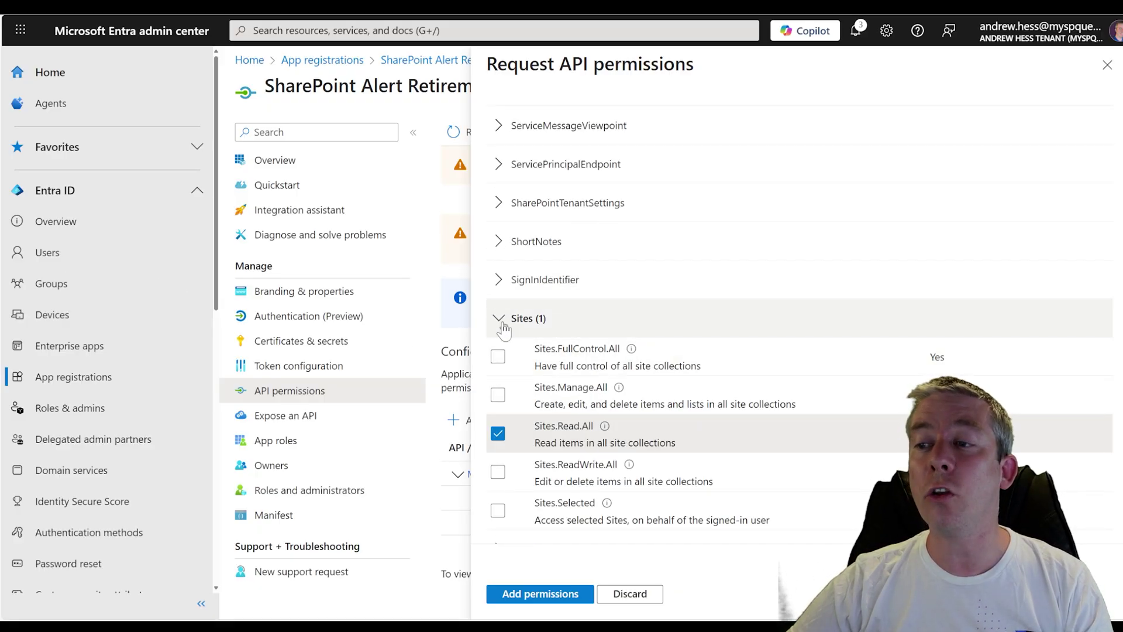
pyautogui.scroll(-15, 789, 326)
pyautogui.scroll(-15, 743, 312)
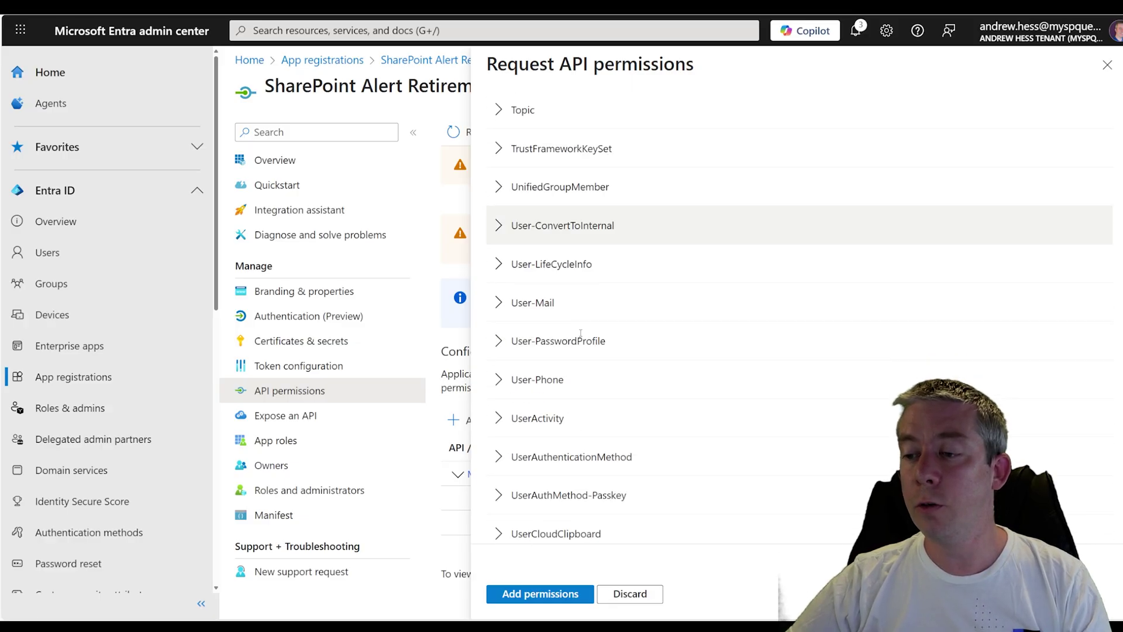
pyautogui.scroll(-6, 527, 348)
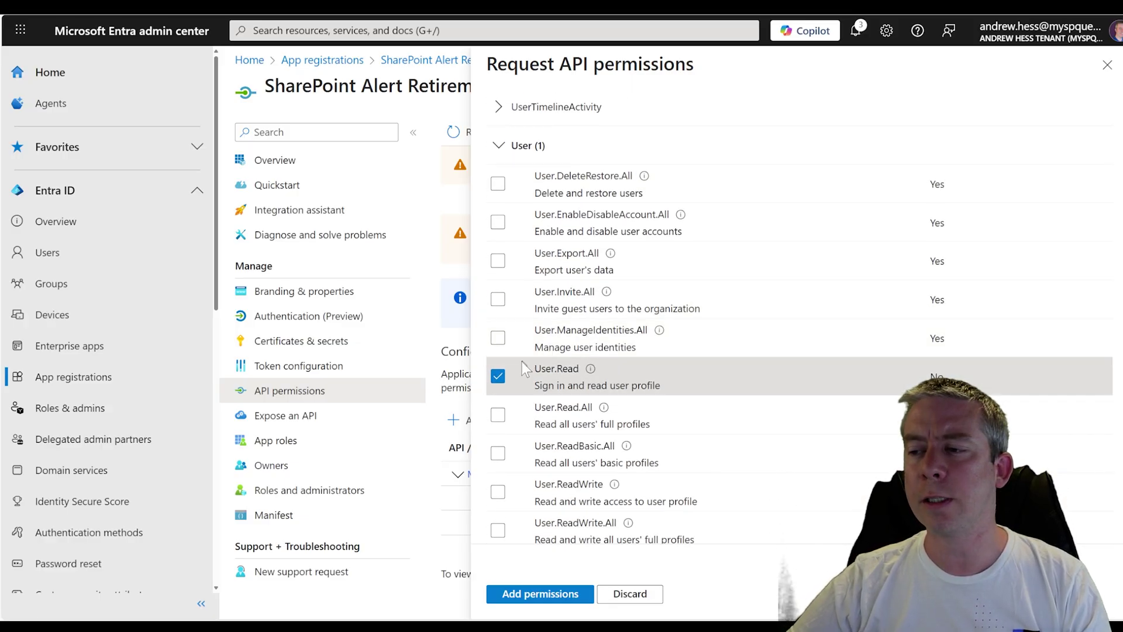
pyautogui.click(543, 595)
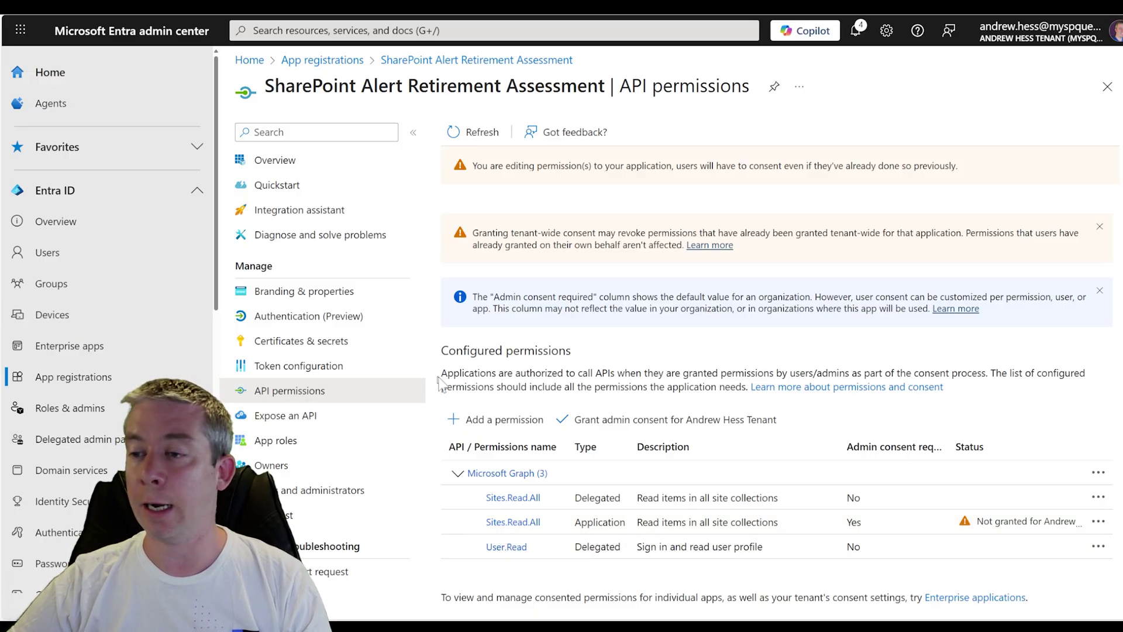
# - Add the SharePoint application permission Sites.FullControl.All to the app registration
pyautogui.click(494, 419)
pyautogui.scroll(-2, 620, 380)
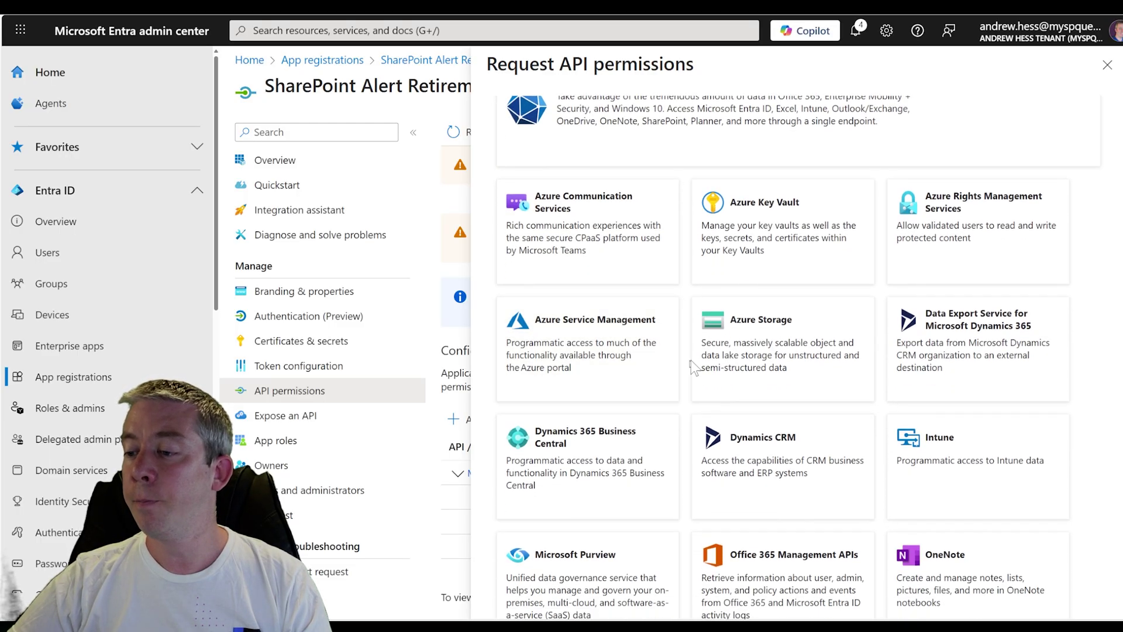
pyautogui.scroll(-7, 713, 375)
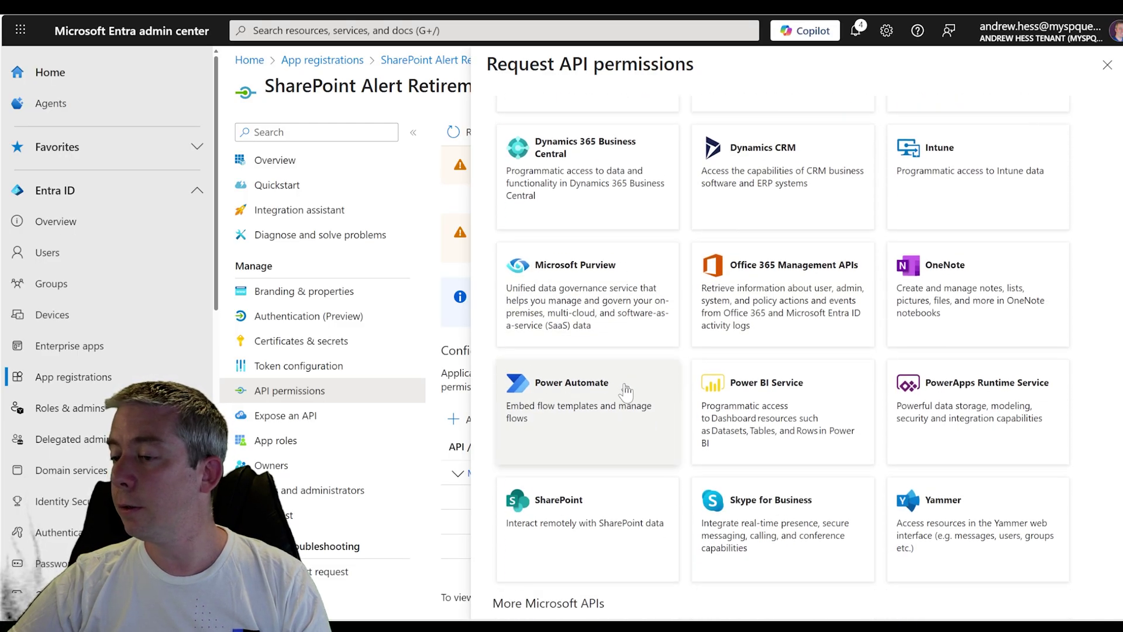
pyautogui.click(635, 345)
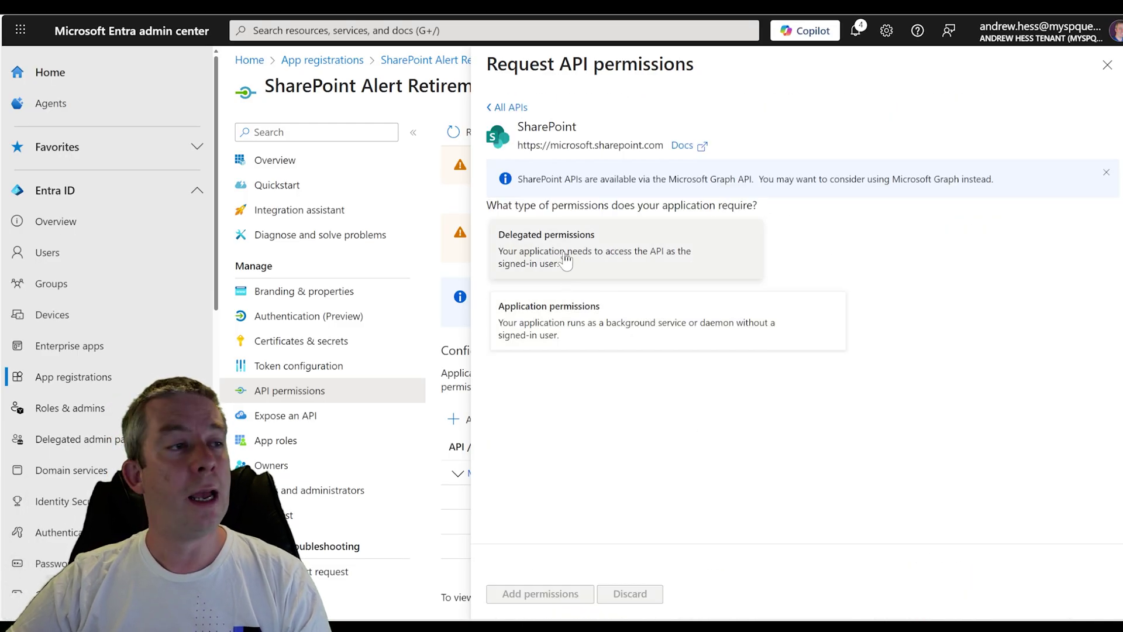
pyautogui.click(565, 325)
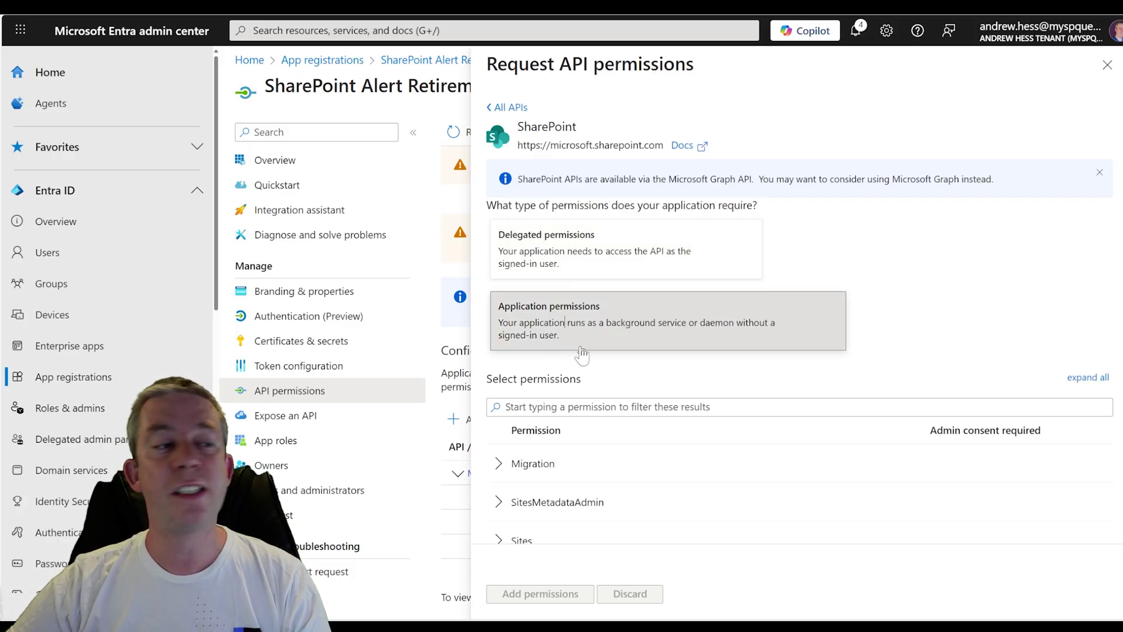
pyautogui.scroll(-3, 584, 333)
pyautogui.click(498, 391)
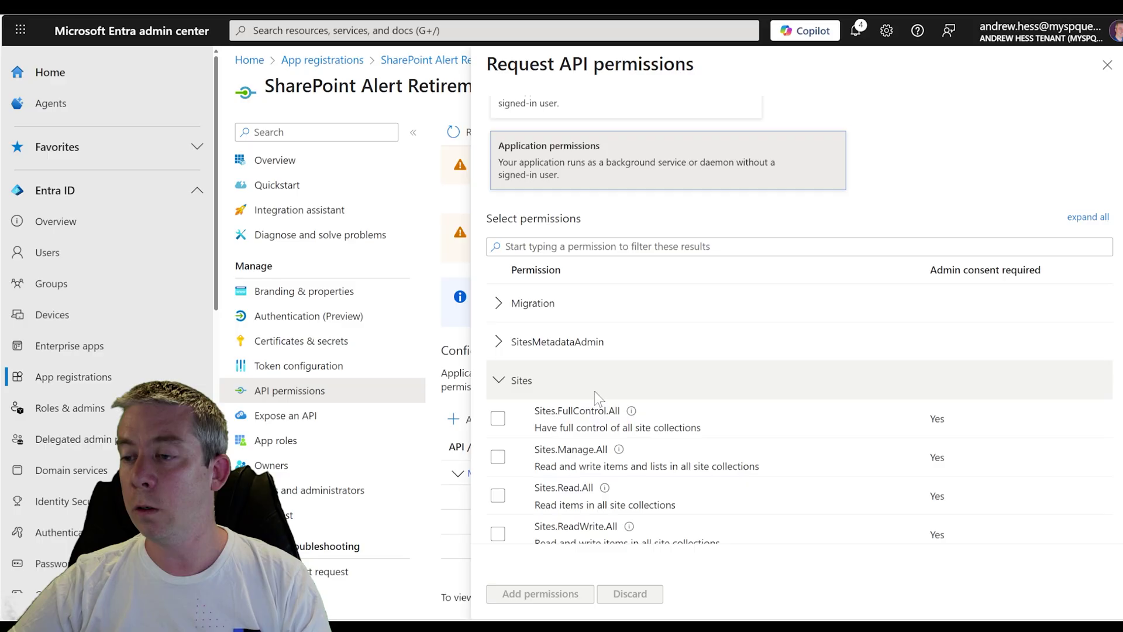
pyautogui.scroll(-3, 594, 391)
pyautogui.click(498, 252)
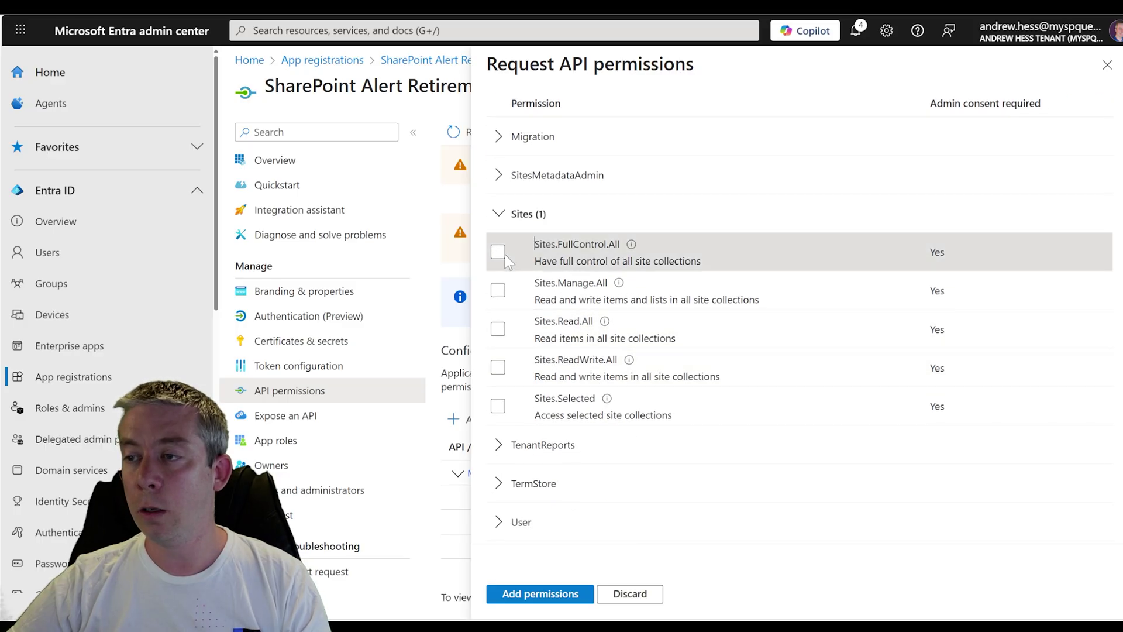
pyautogui.click(539, 594)
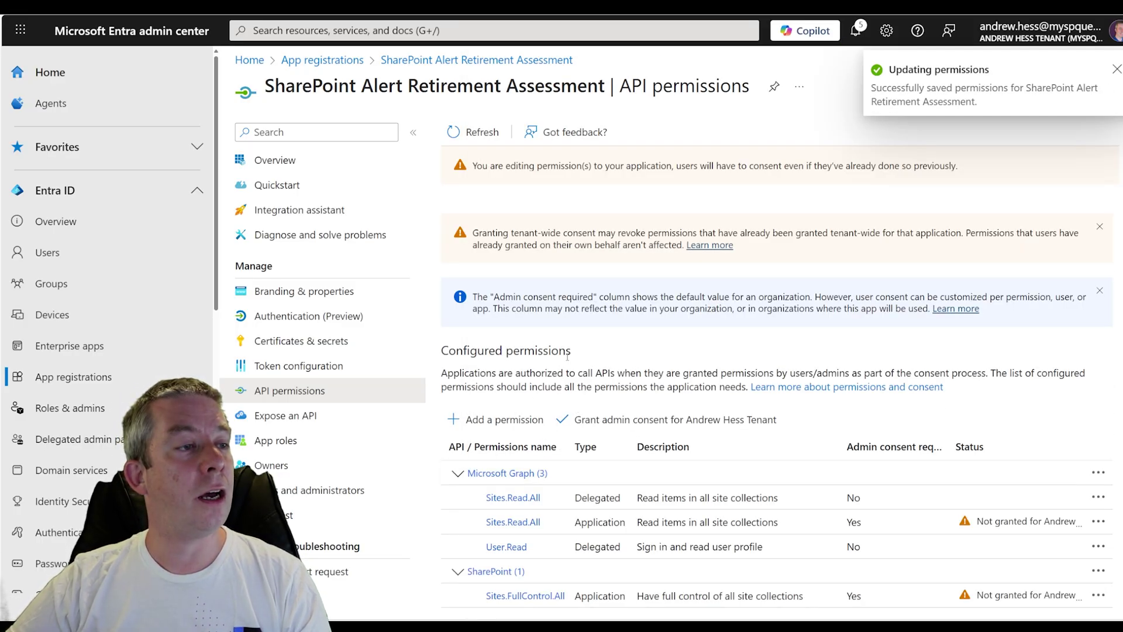
# - Add the SharePoint delegated permission AllSites.FullControl to the app registration
pyautogui.click(502, 420)
pyautogui.scroll(-3, 689, 409)
pyautogui.scroll(-4, 688, 408)
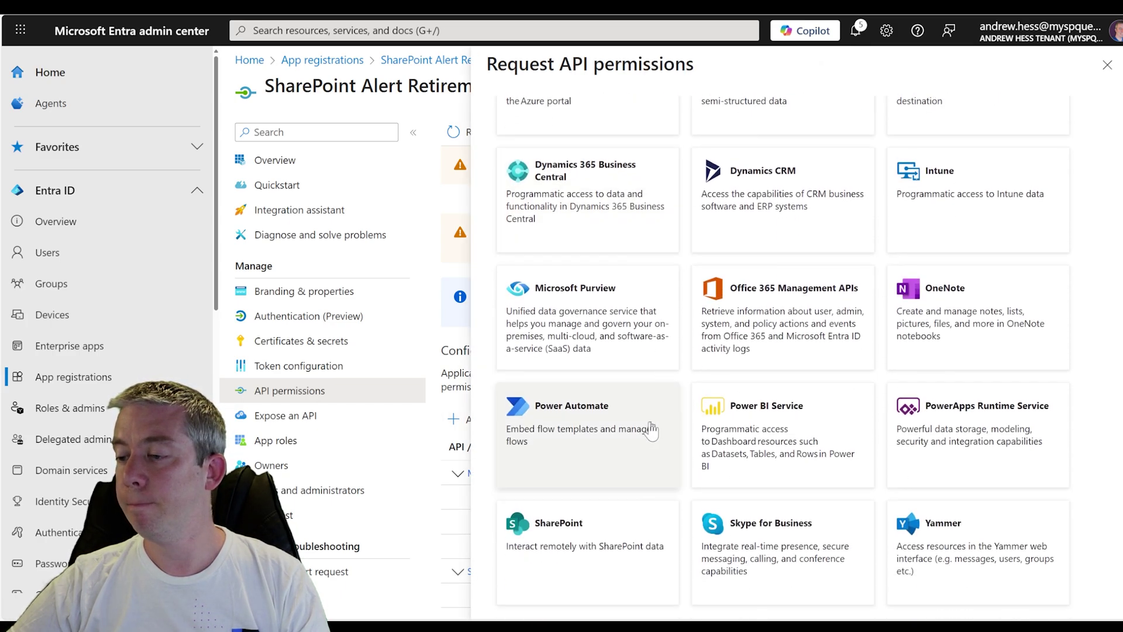
pyautogui.click(578, 550)
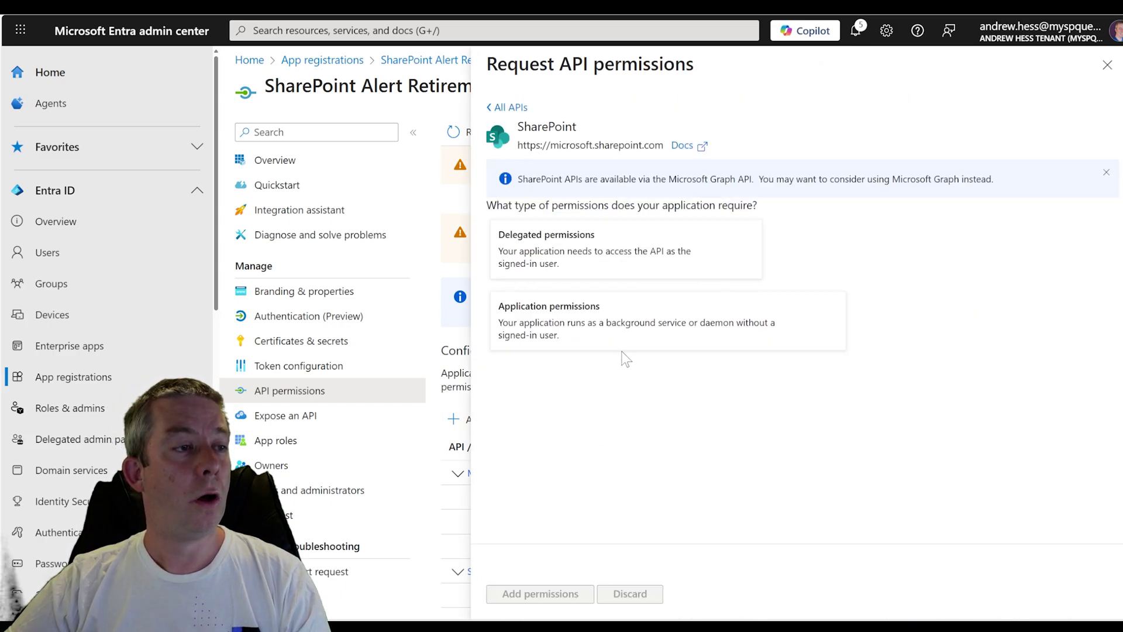
pyautogui.click(566, 268)
pyautogui.scroll(-5, 539, 404)
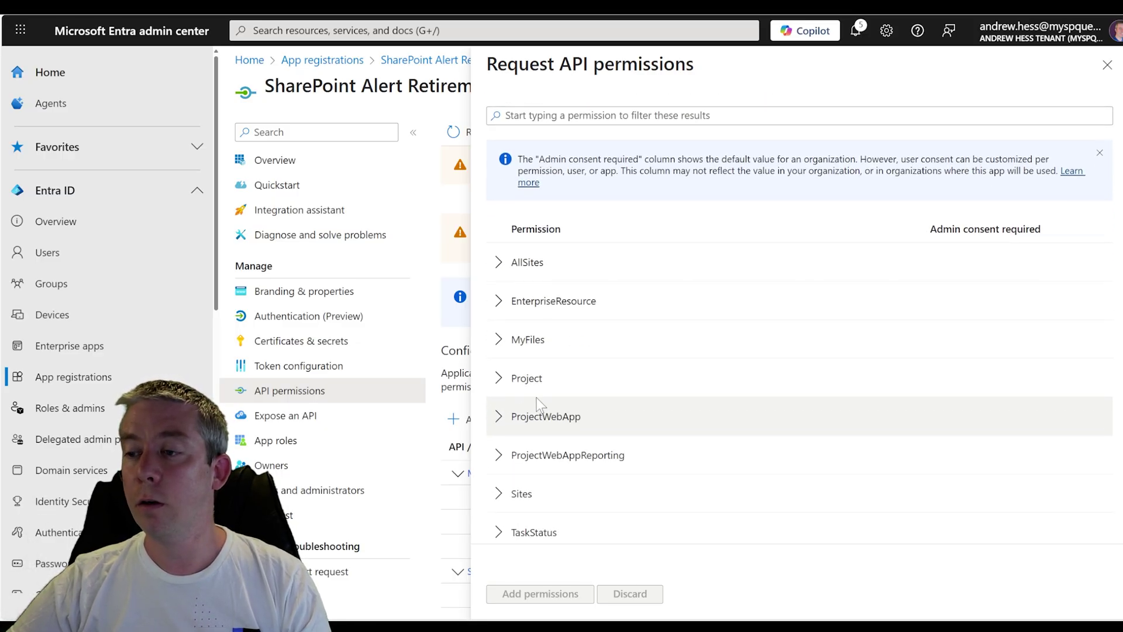
pyautogui.scroll(1, 539, 403)
pyautogui.click(527, 198)
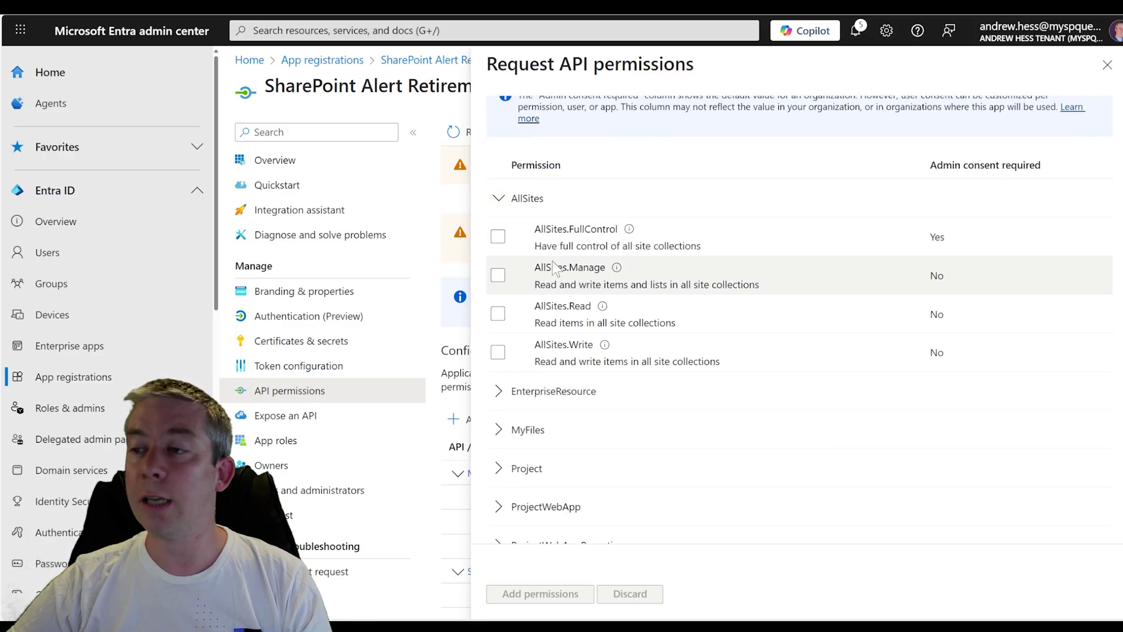
pyautogui.click(498, 237)
pyautogui.click(533, 593)
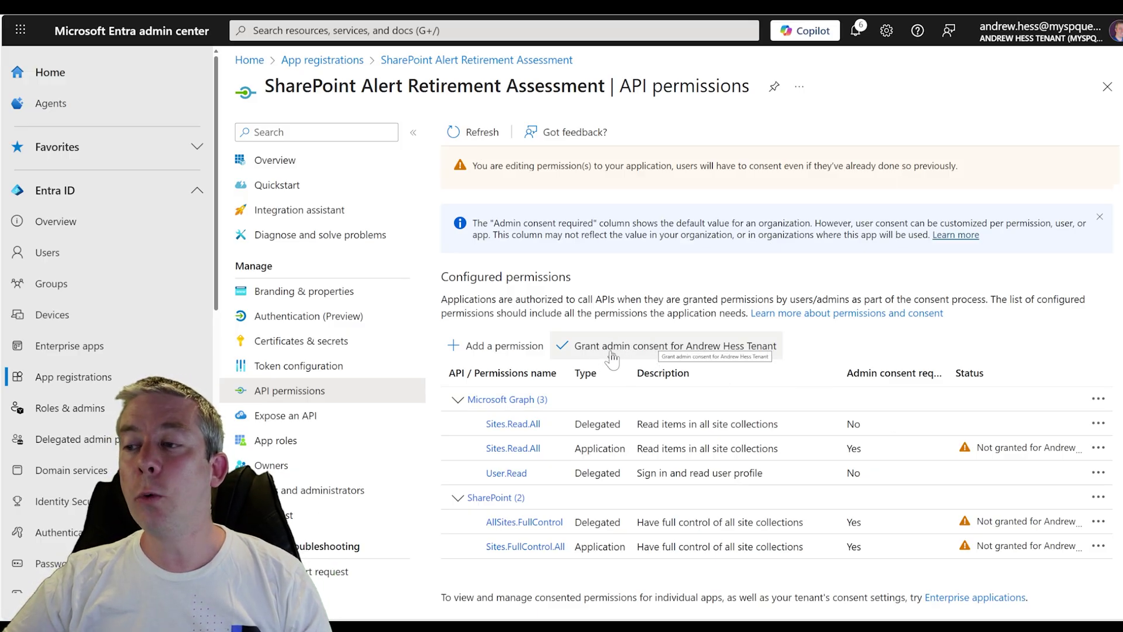
# - Grant tenant-wide admin consent for the configured permissions, and open the app registration's list of certificates
pyautogui.click(647, 351)
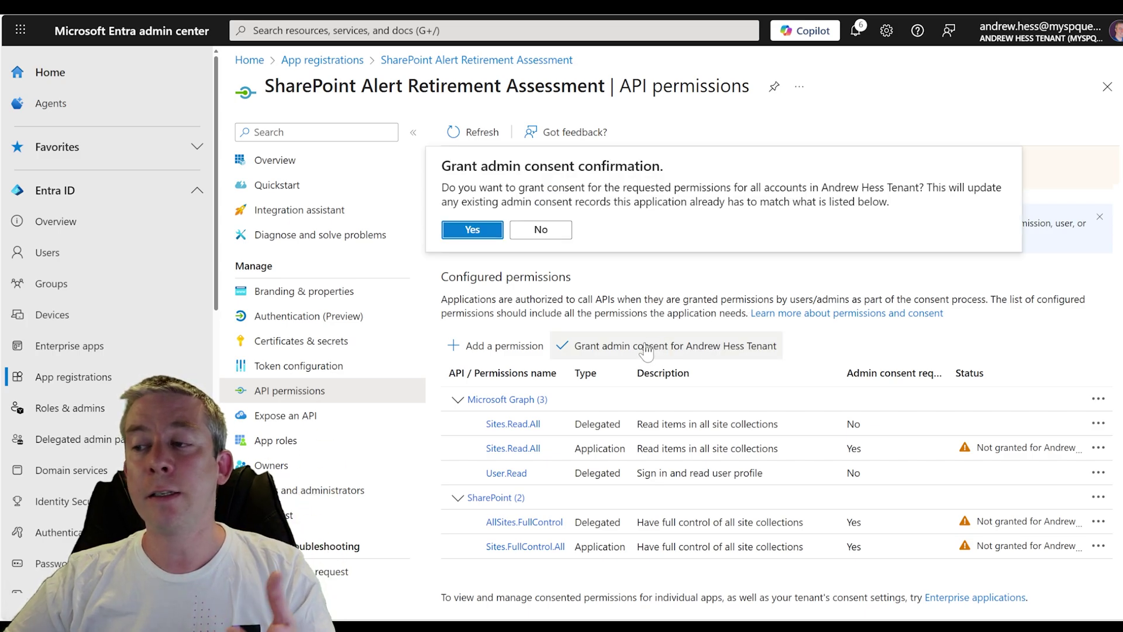
pyautogui.click(473, 231)
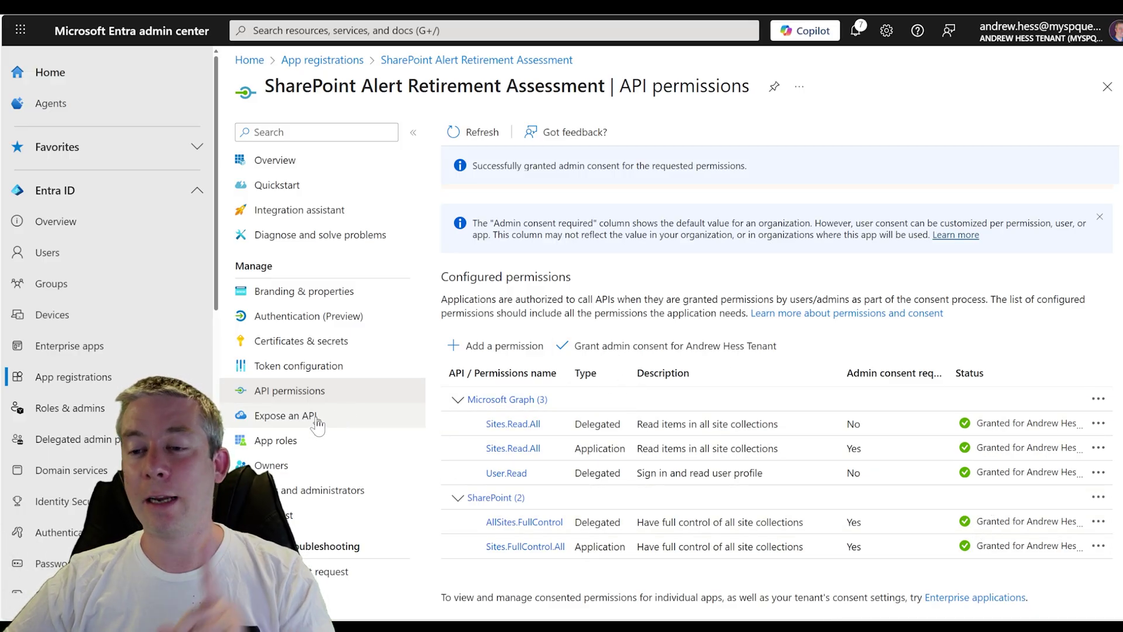
pyautogui.click(296, 345)
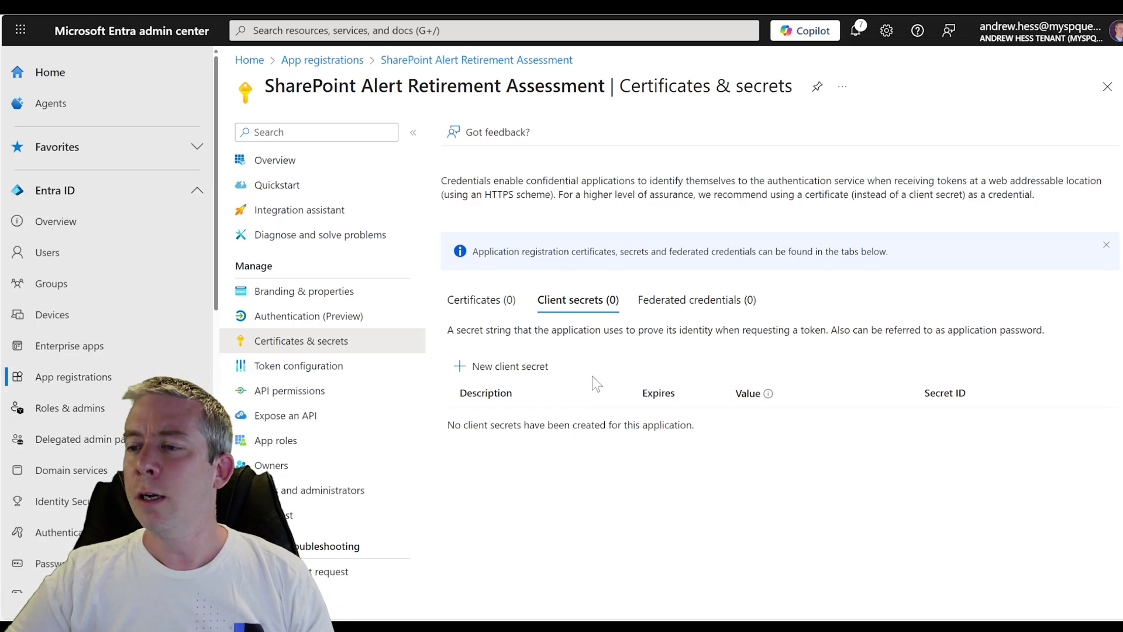
pyautogui.click(481, 301)
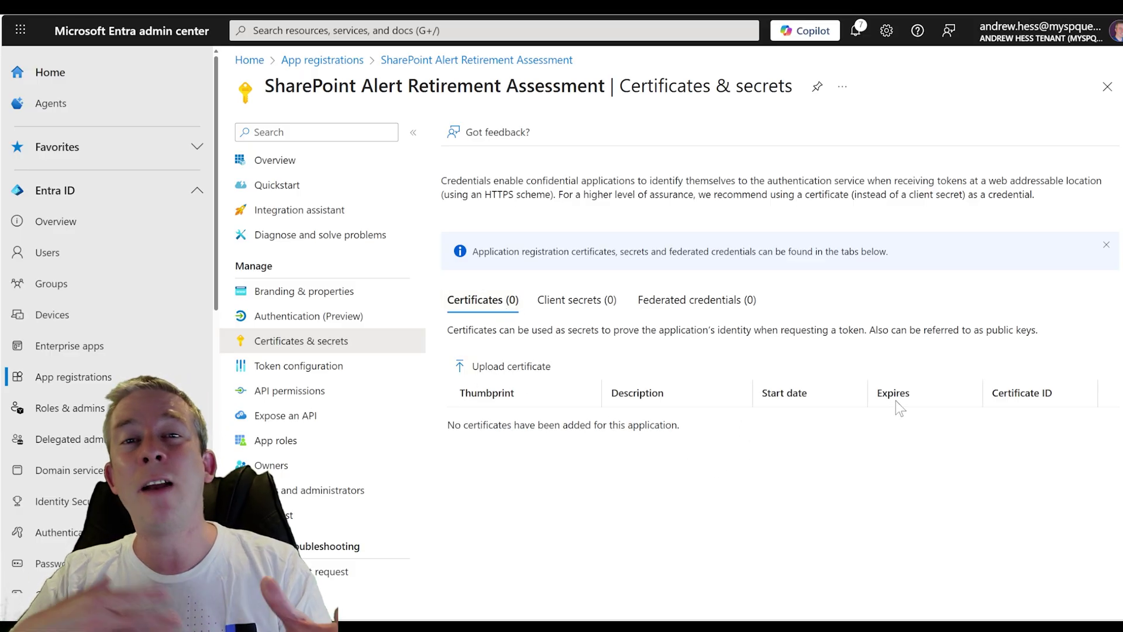
# - In PowerShell, create a self-signed certificate with subject CN=M365AssessmentTool in Cert:\CurrentUser\My, output its thumbprint and select it
pyautogui.hotkey('alt', 'Tab')
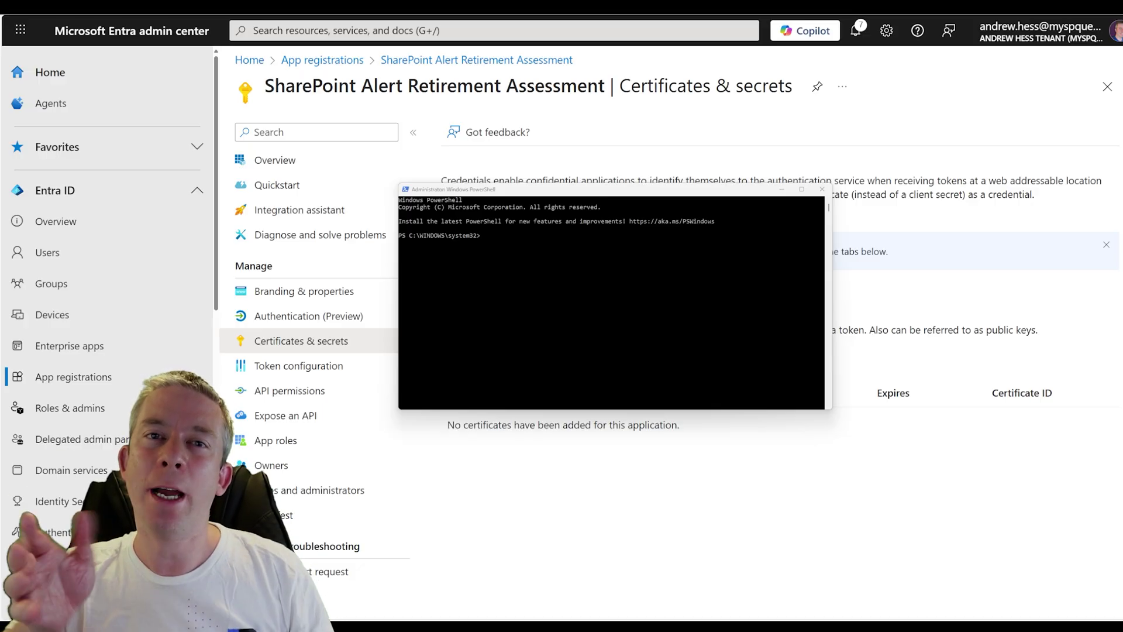
pyautogui.rightClick(490, 236)
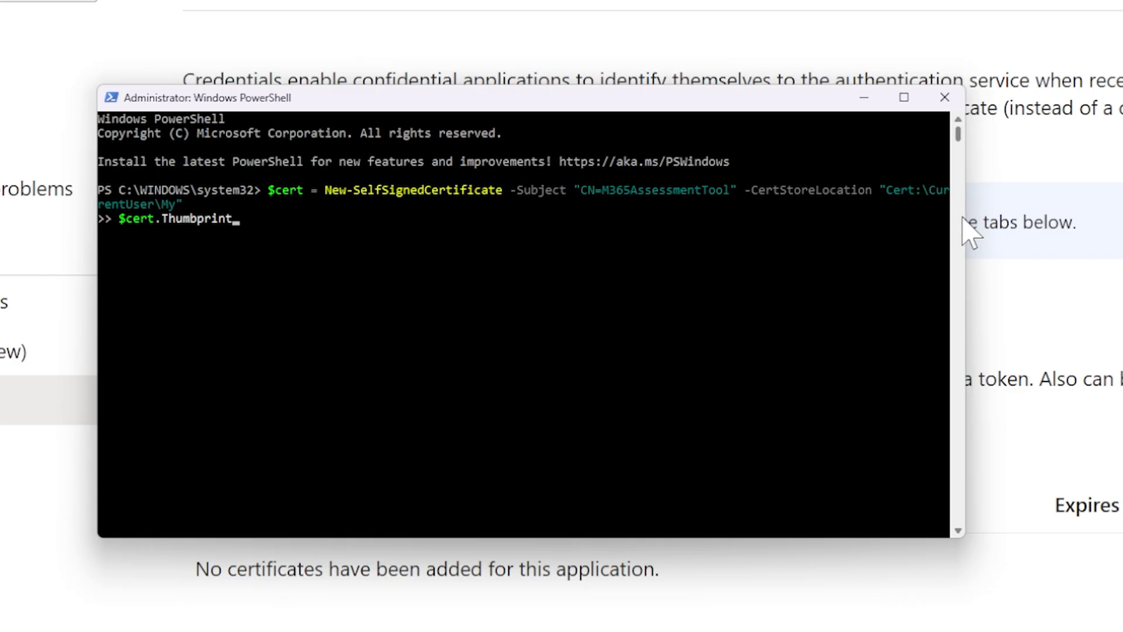
pyautogui.moveTo(960, 215); pyautogui.dragTo(1122, 214)
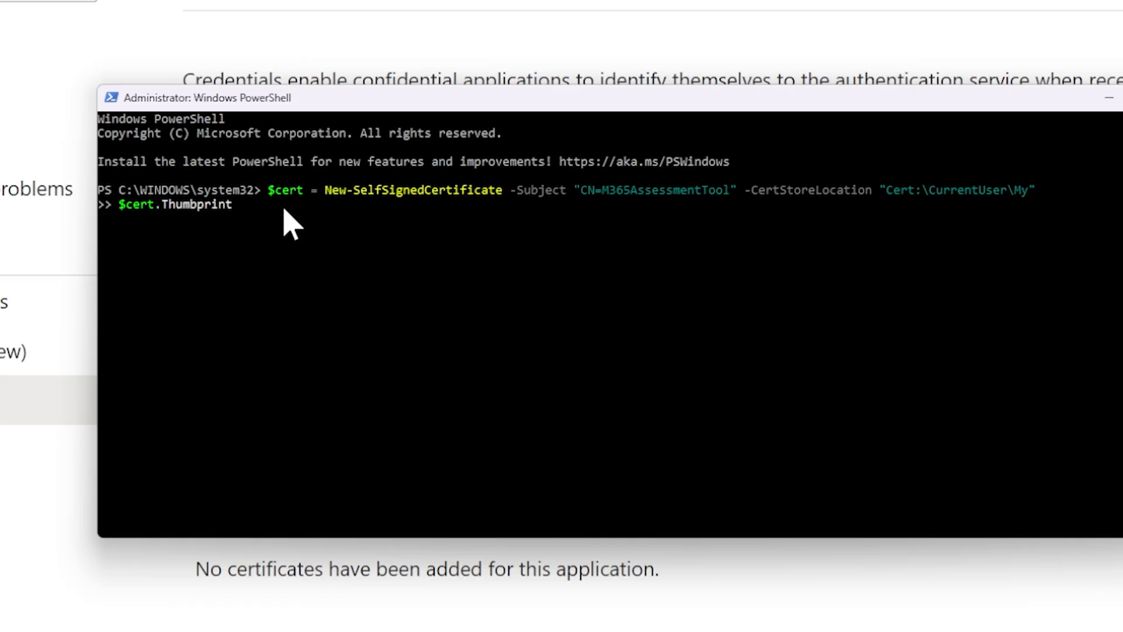
pyautogui.press('Return')
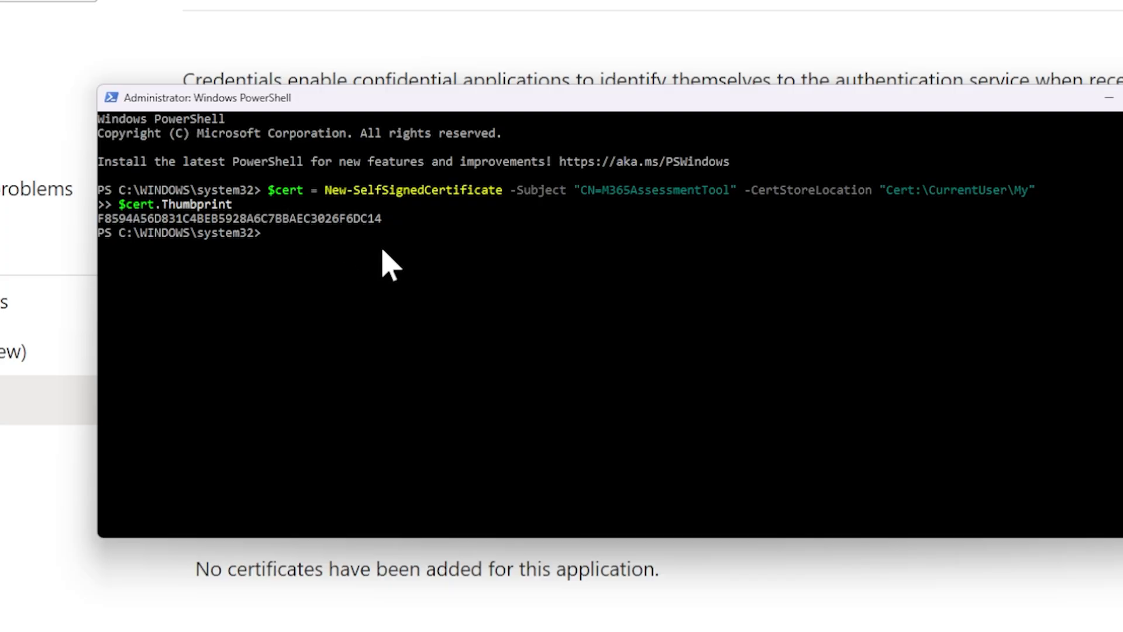
pyautogui.moveTo(383, 219); pyautogui.dragTo(99, 229)
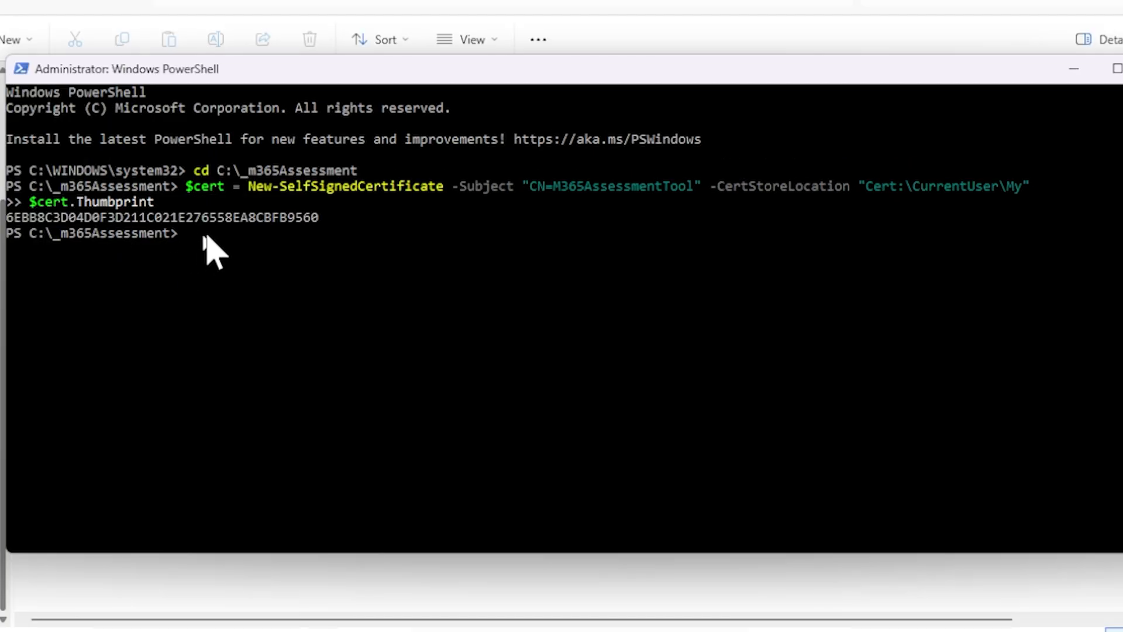
# - Export the certificate in $cert to C:\_m365Assessment\myapp.cer, and return to the app's certificates in the Entra admin center
pyautogui.write('Export-Certificate -Cert $cert -FilePath "C:\\_m365Assessment\\myapp.cer"')
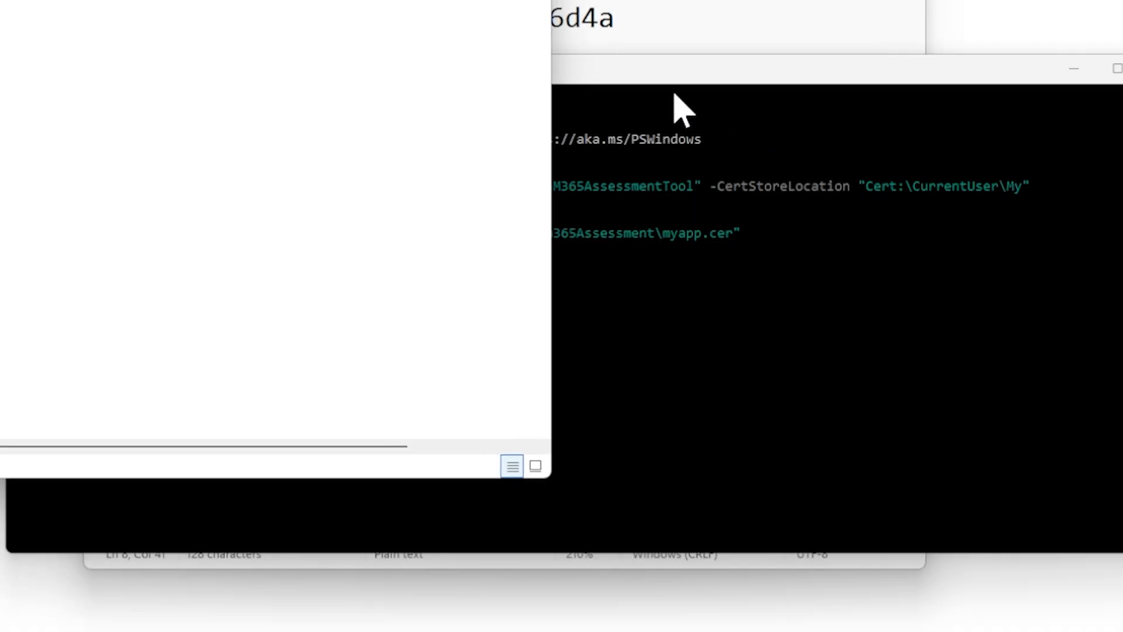
pyautogui.click(661, 75)
pyautogui.press('Return')
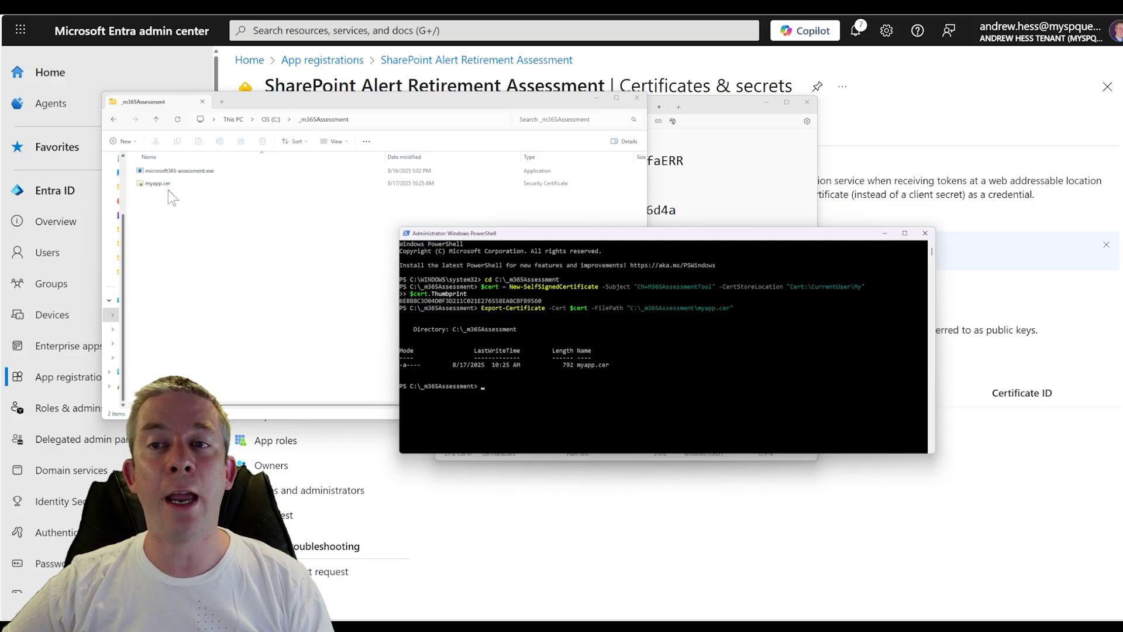
pyautogui.click(167, 186)
pyautogui.click(214, 217)
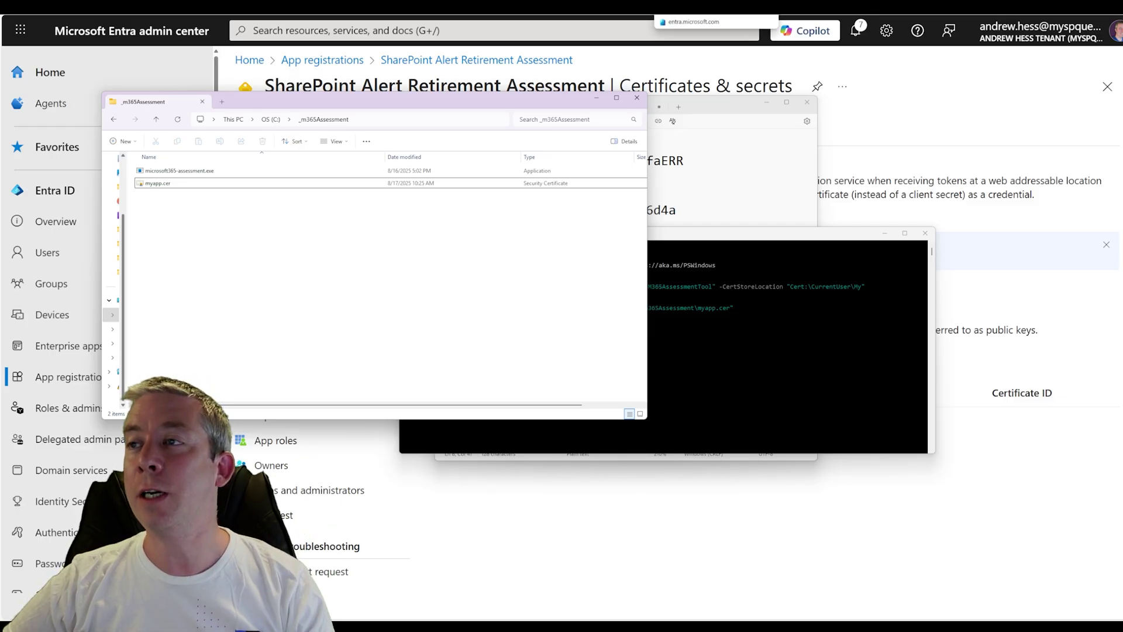
pyautogui.hotkey('alt', 'Tab')
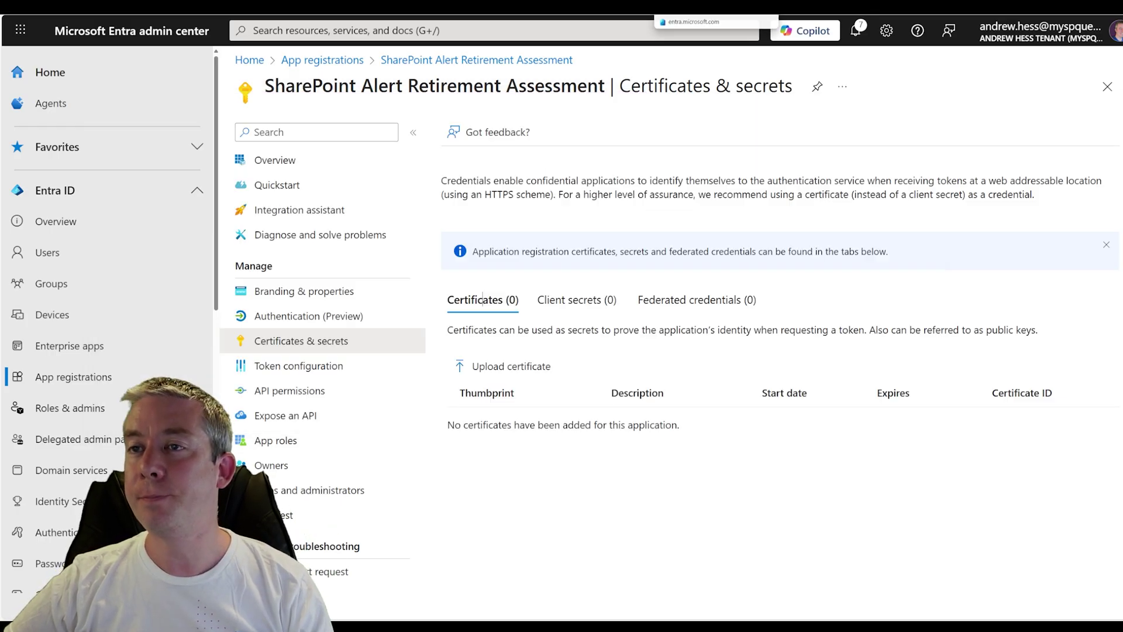
# - Upload the certificate file myapp.cer to the app registration with the description "Cert for SP Alert Assessment"
pyautogui.click(503, 367)
pyautogui.click(1068, 137)
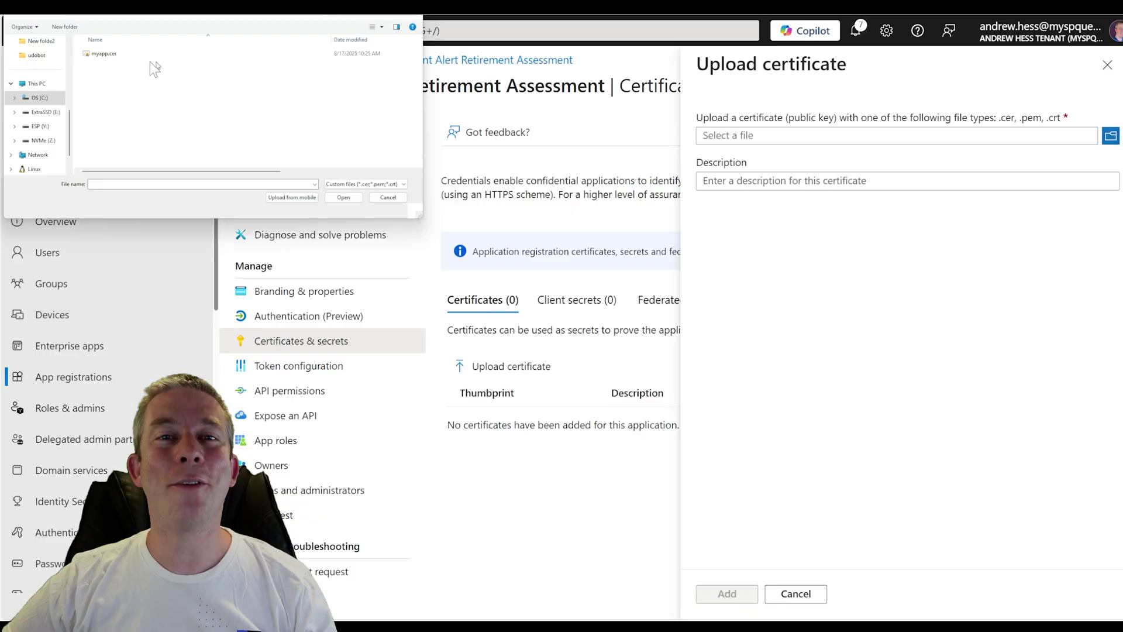
pyautogui.click(146, 54)
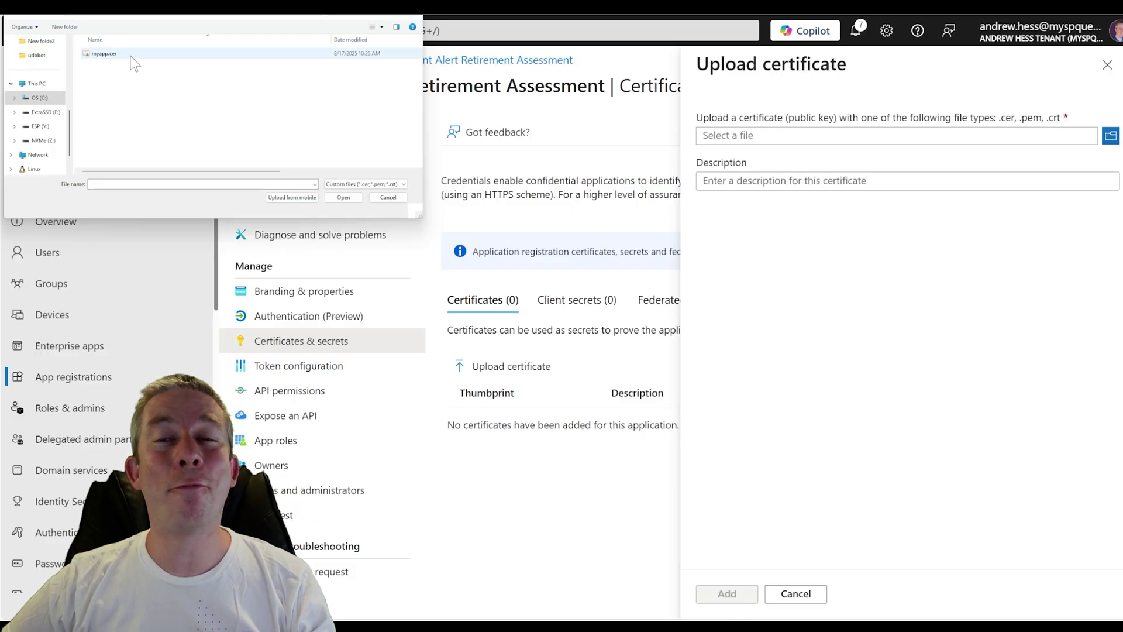
pyautogui.click(343, 198)
pyautogui.click(743, 183)
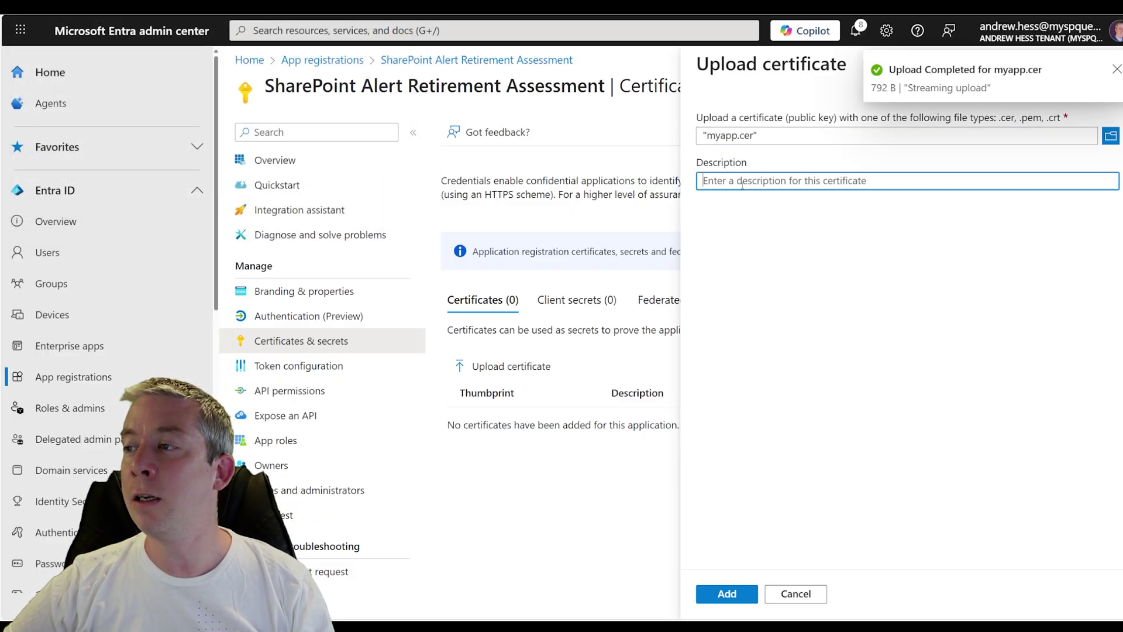
pyautogui.write('Cert f')
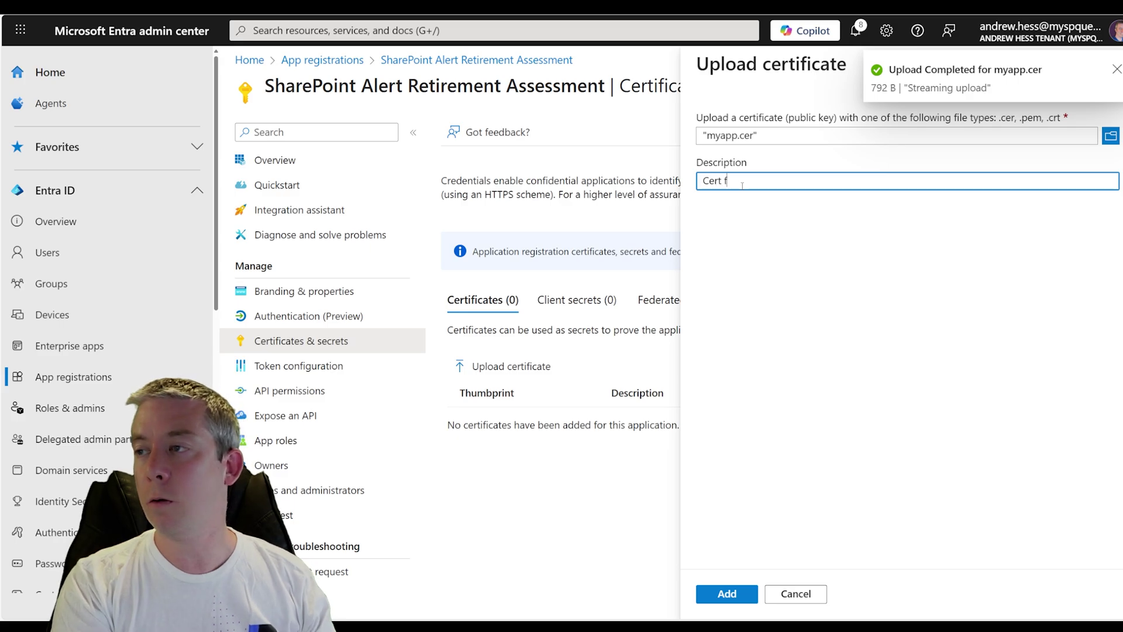
pyautogui.write('or SP Allert Ases')
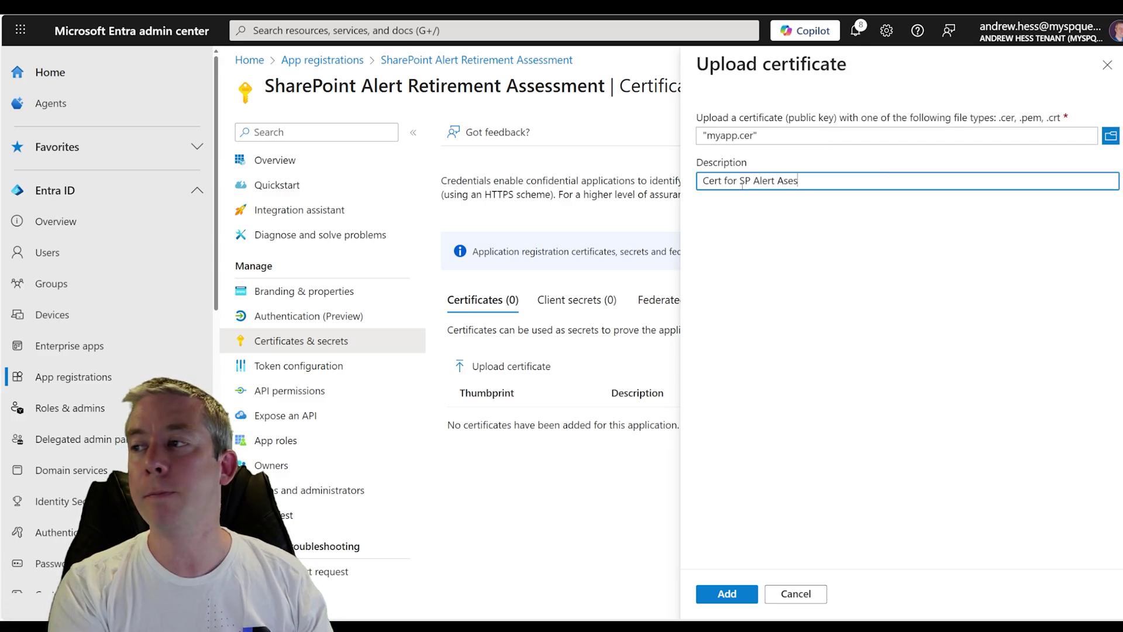
pyautogui.press('BackSpace')
pyautogui.press('BackSpace')
pyautogui.write('sessment')
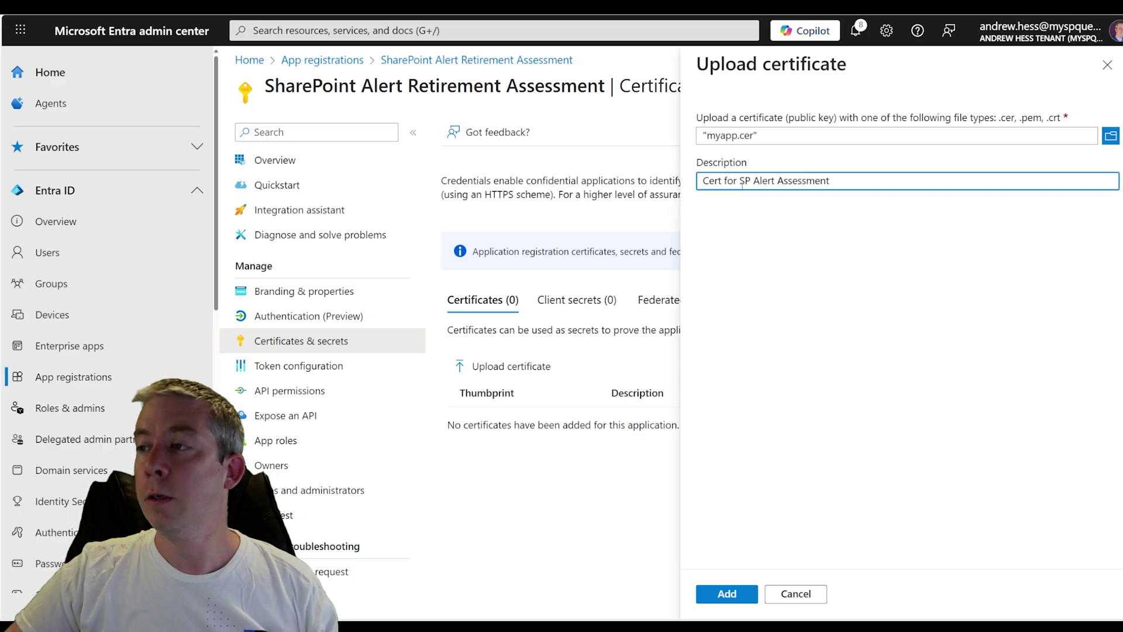
pyautogui.click(727, 593)
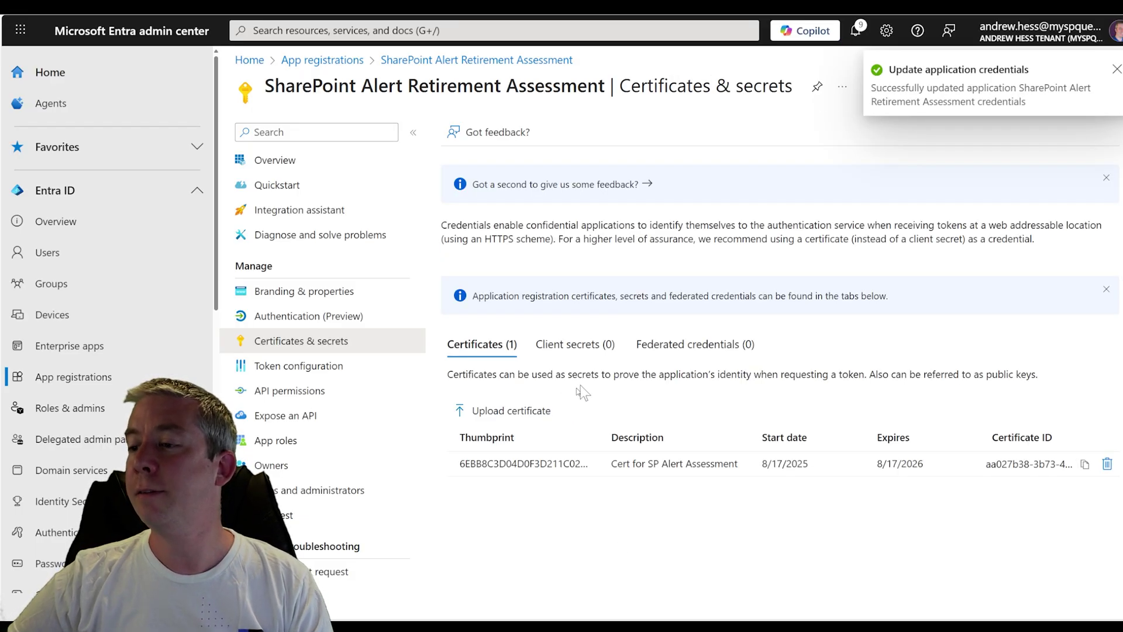
# - Widen the Thumbprint column and inspect the uploaded certificate's details across the row
pyautogui.moveTo(604, 436); pyautogui.dragTo(664, 446)
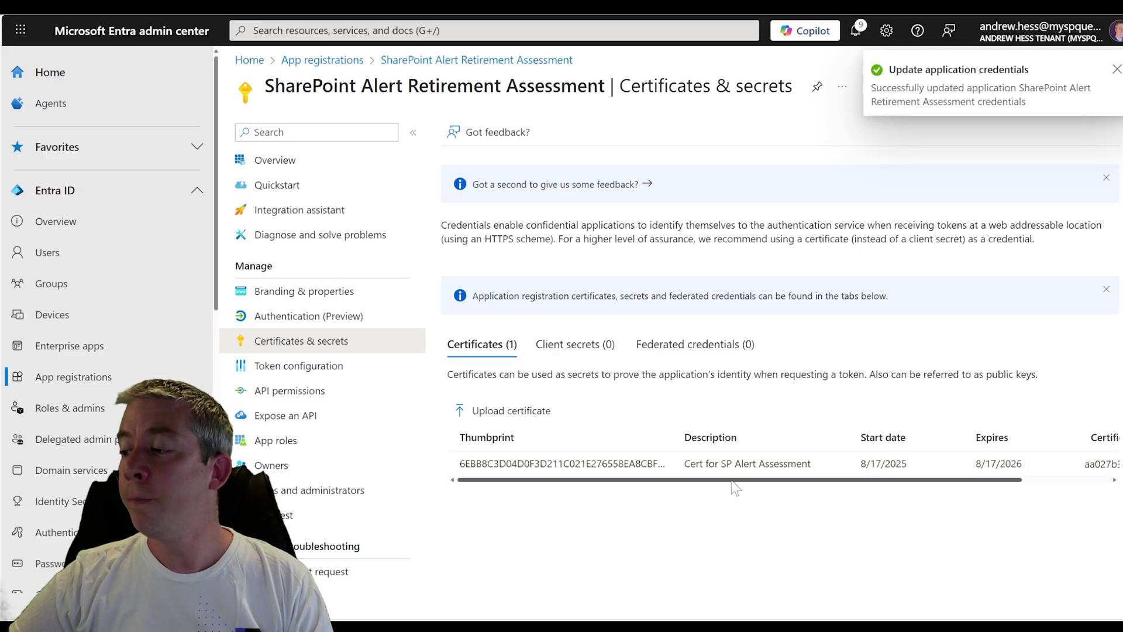
pyautogui.moveTo(731, 480); pyautogui.dragTo(831, 478)
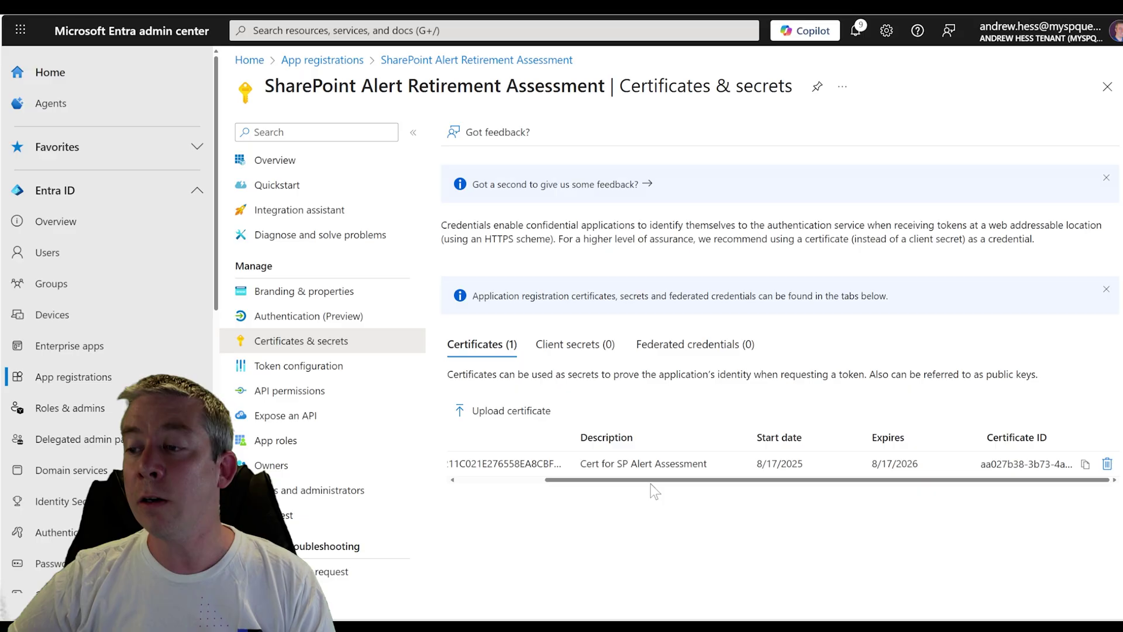
pyautogui.moveTo(651, 481); pyautogui.dragTo(561, 481)
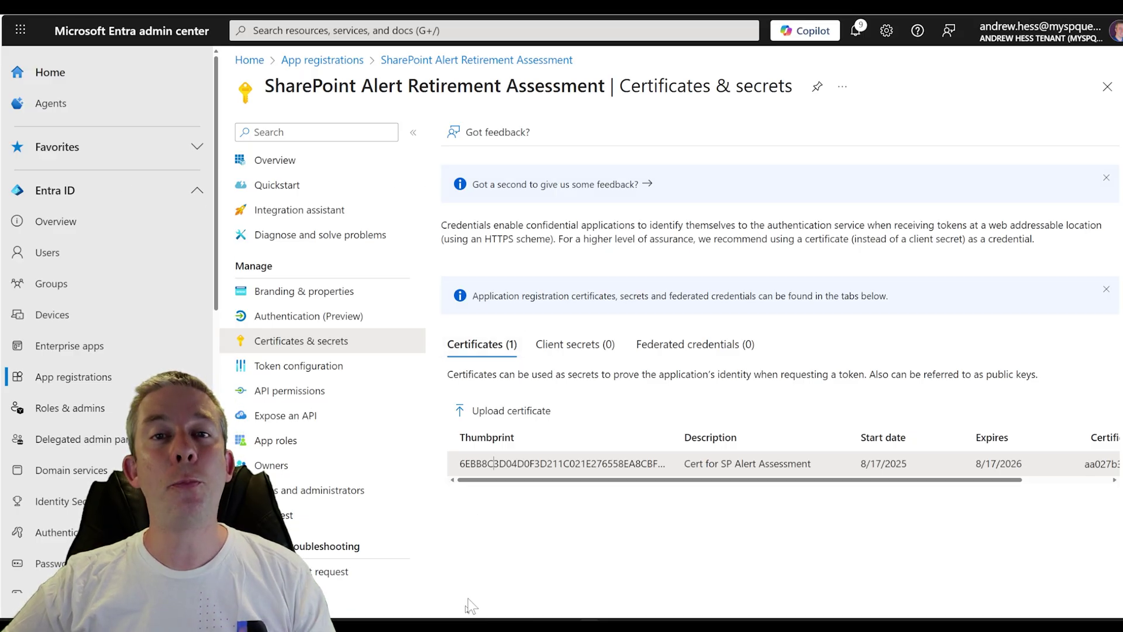
# - Close the old assessment console, launch microsoft365-assessment.exe from C:\_m365Assessment, and enlarge its new console window
pyautogui.click(640, 612)
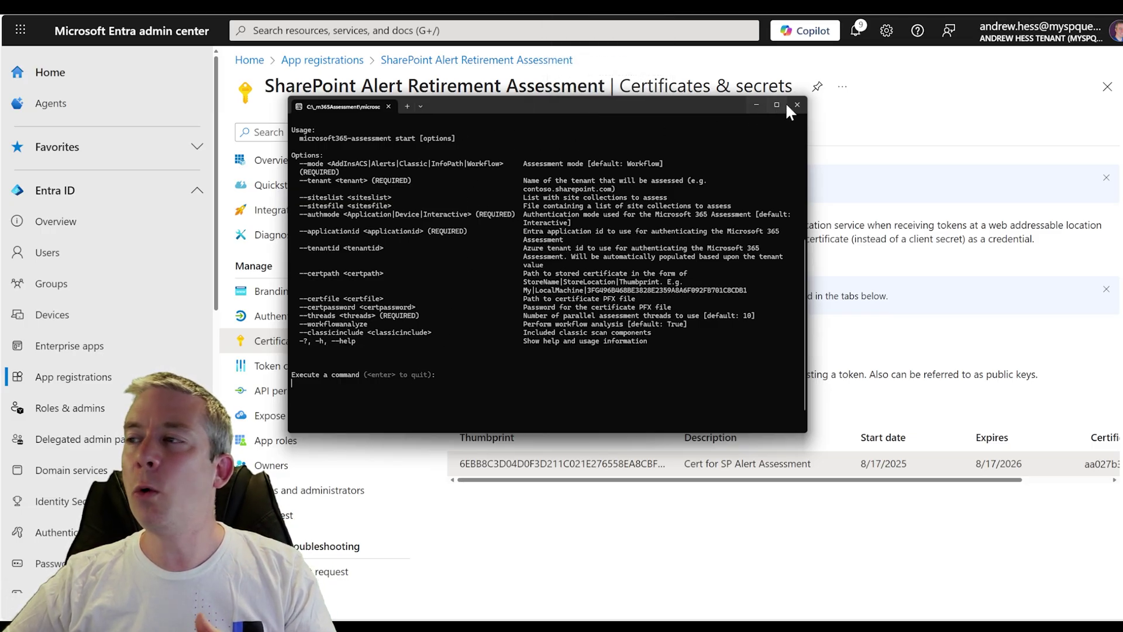
pyautogui.scroll(8, 498, 295)
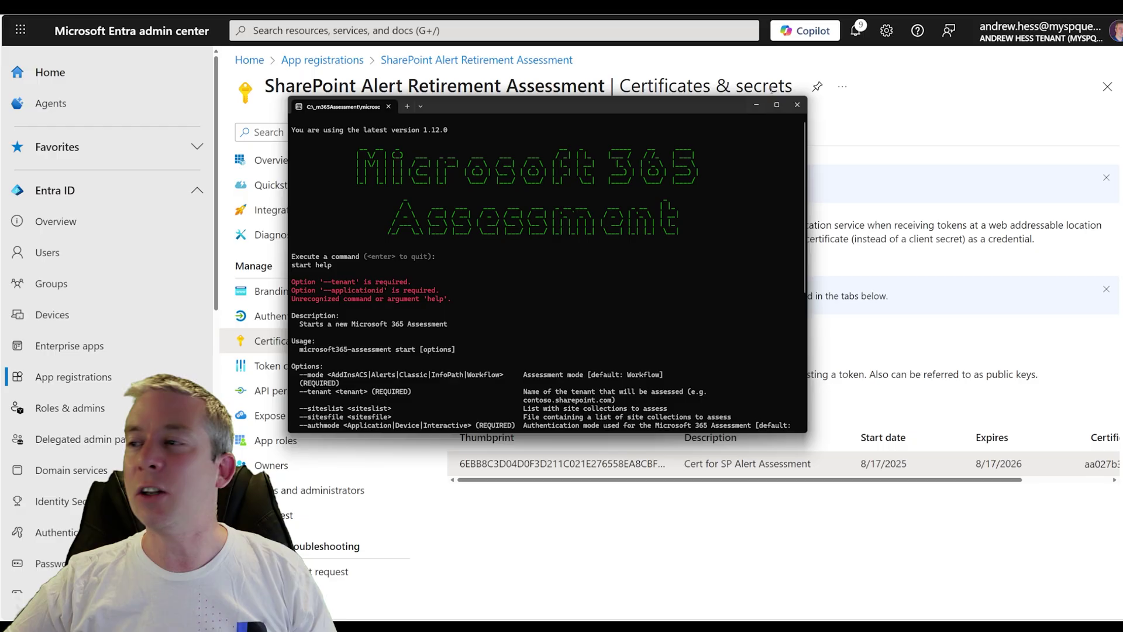
pyautogui.click(797, 105)
pyautogui.click(619, 611)
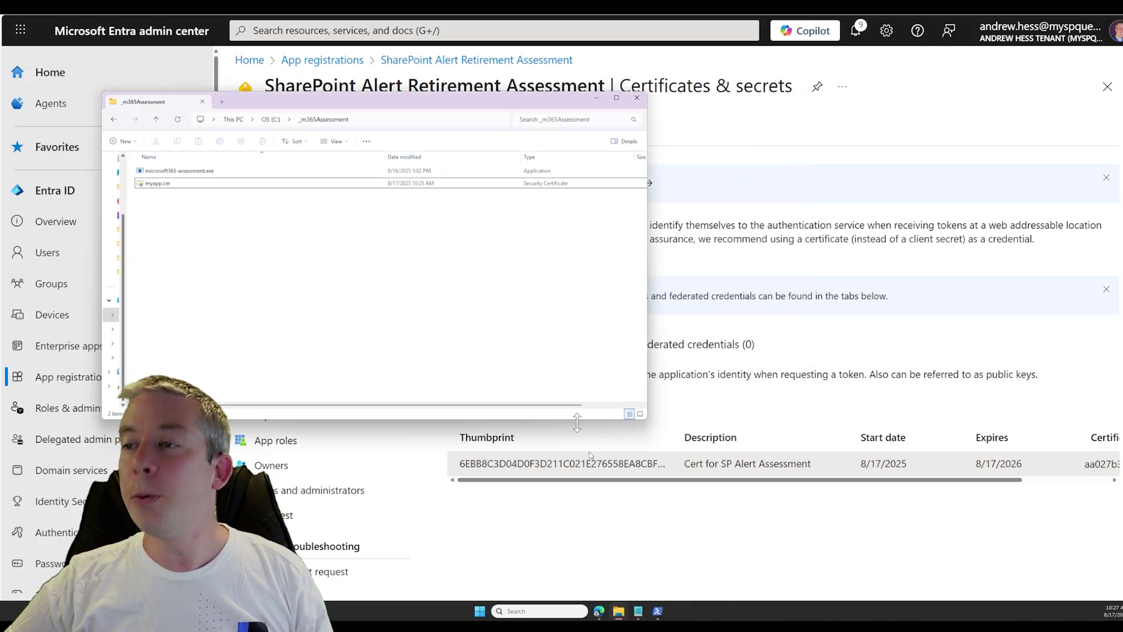
pyautogui.click(178, 169)
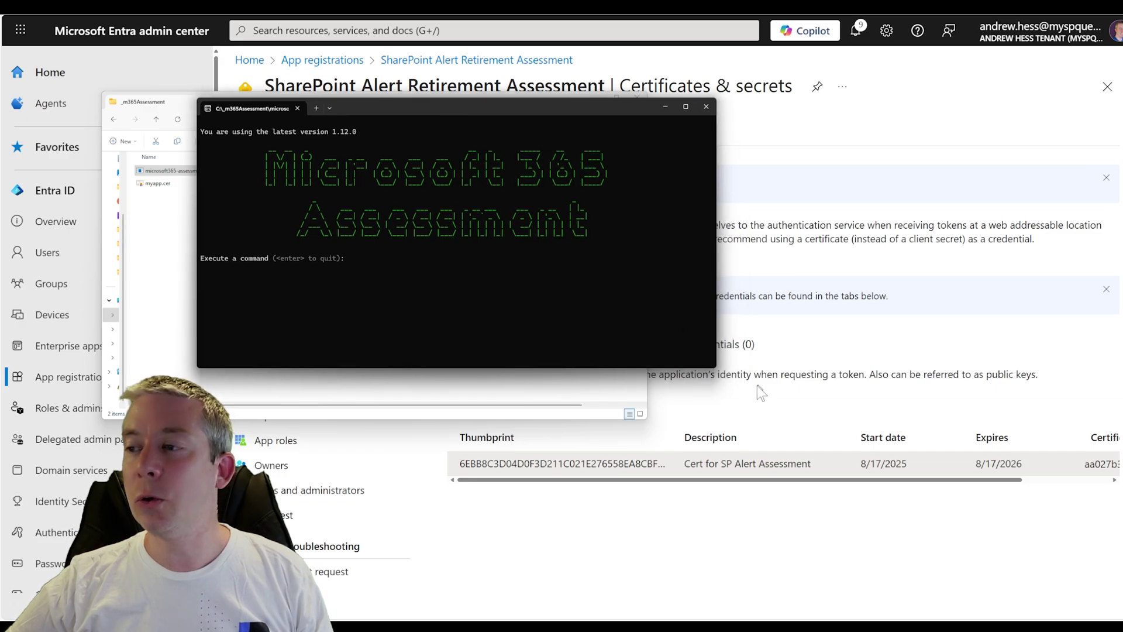
pyautogui.moveTo(716, 367); pyautogui.dragTo(931, 486)
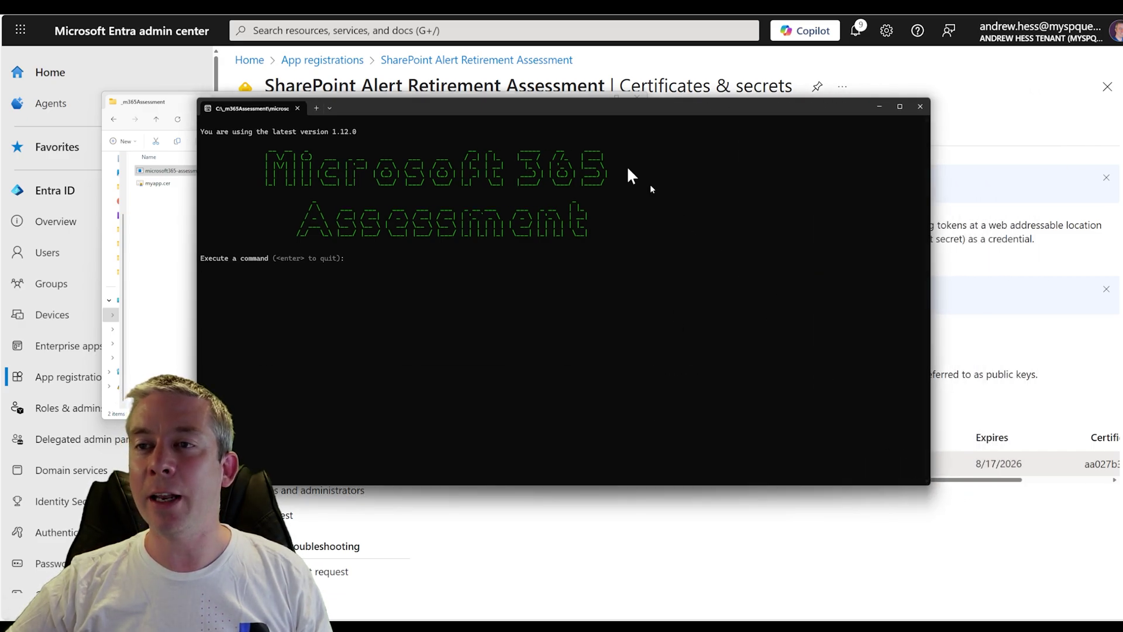
pyautogui.moveTo(466, 101); pyautogui.dragTo(527, 120)
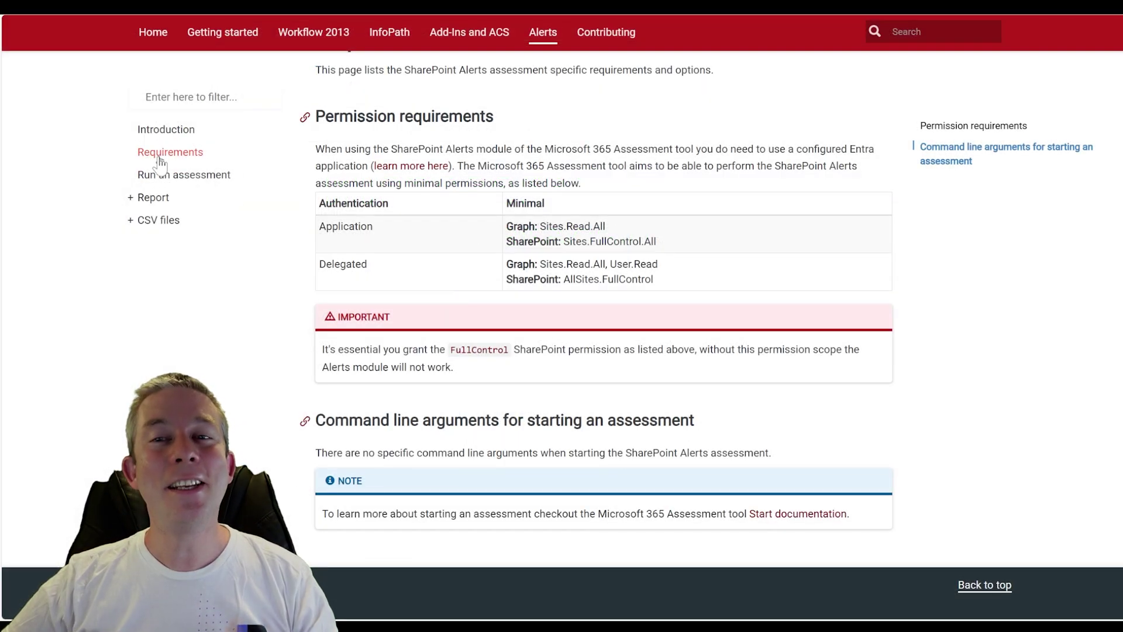
# - From the Alerts documentation on running an assessment, copy the application-permissions sample start command into the Notepad notes below the thumbprint
pyautogui.click(176, 175)
pyautogui.scroll(-8, 425, 222)
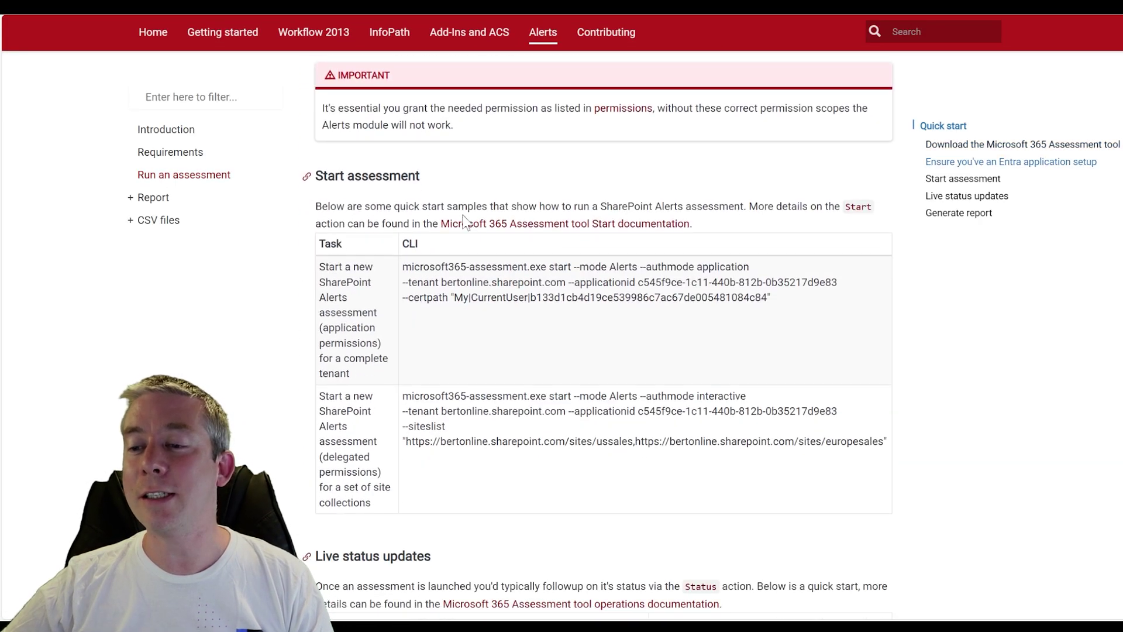
pyautogui.scroll(-2, 376, 332)
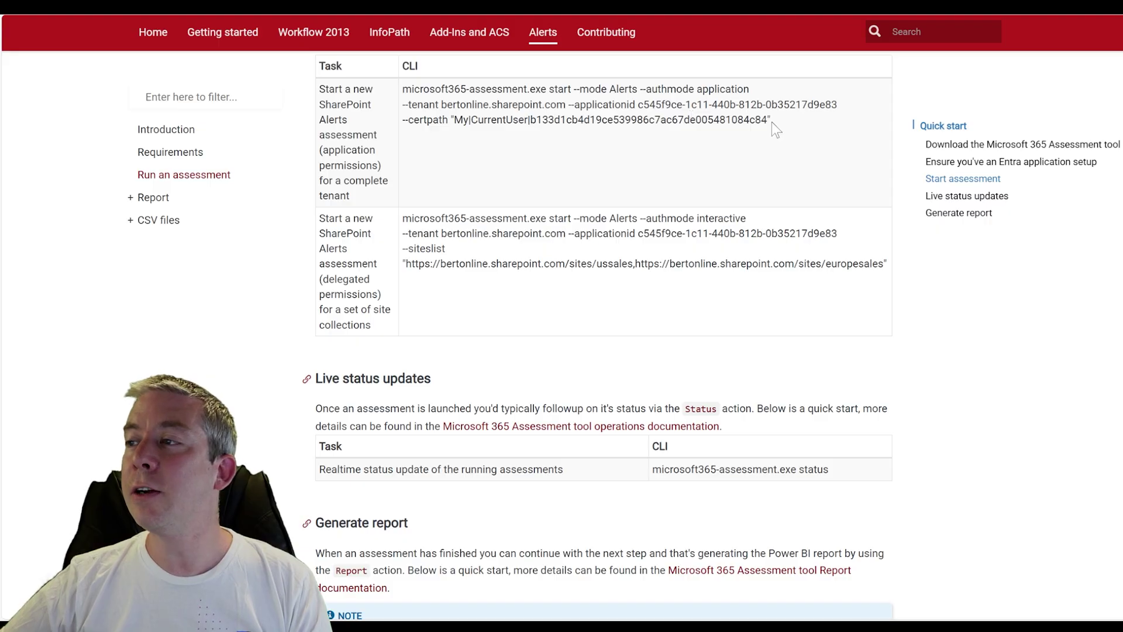
pyautogui.moveTo(772, 122); pyautogui.dragTo(403, 94)
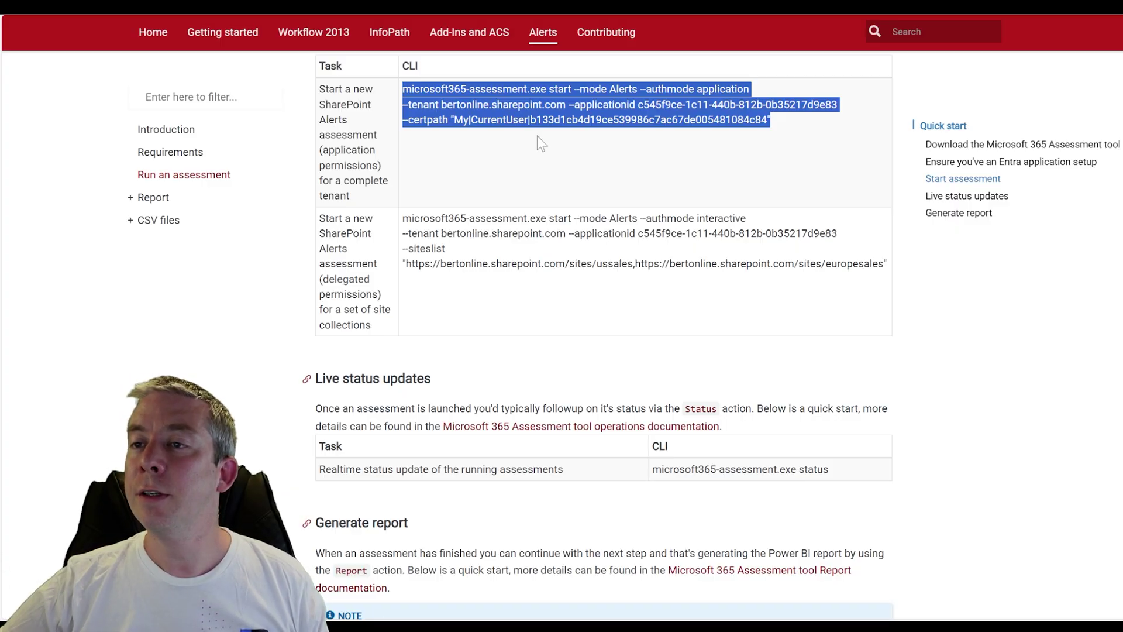
pyautogui.click(628, 611)
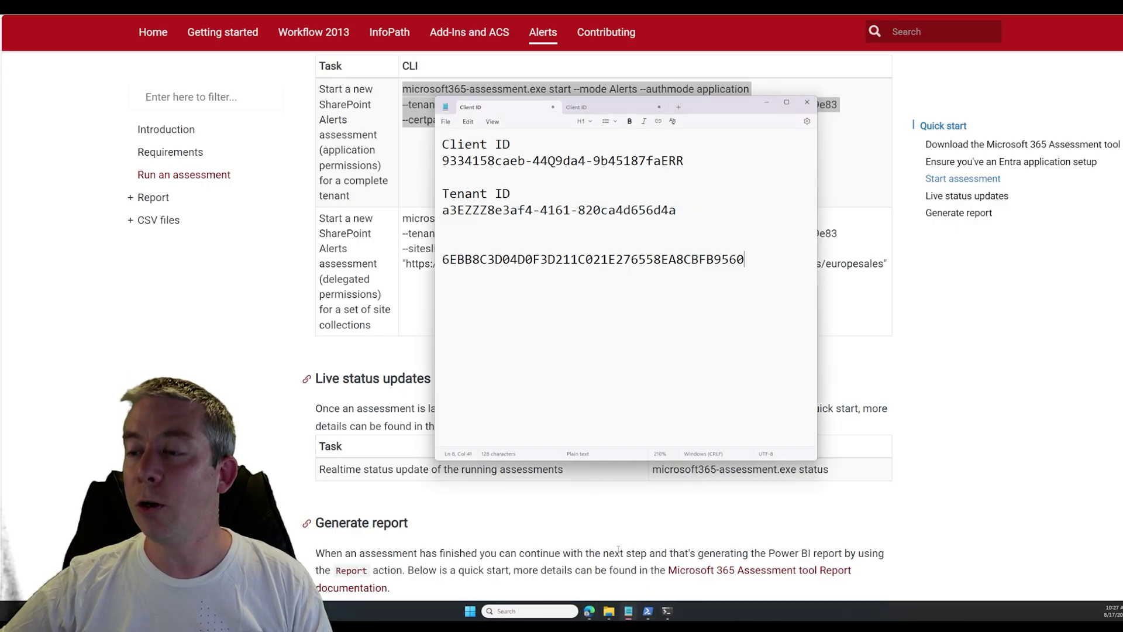
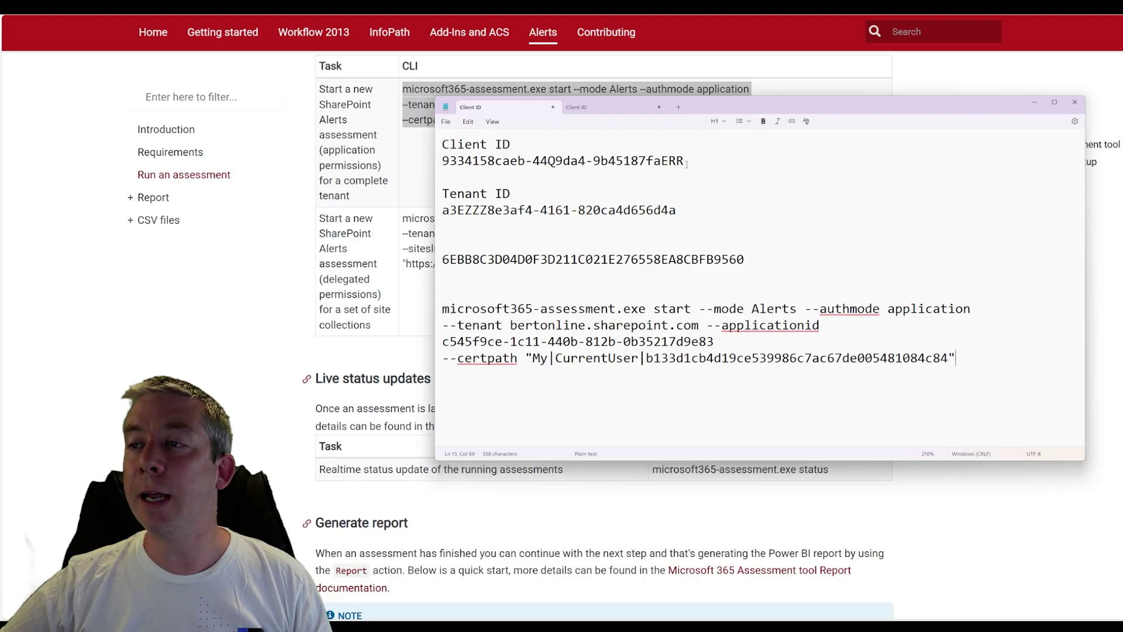
# - Replace the sample application ID after --applicationid with the client ID from the notes, widening Notepad for easier editing
pyautogui.moveTo(687, 164); pyautogui.dragTo(447, 178)
pyautogui.hotkey('ctrl', 'c')
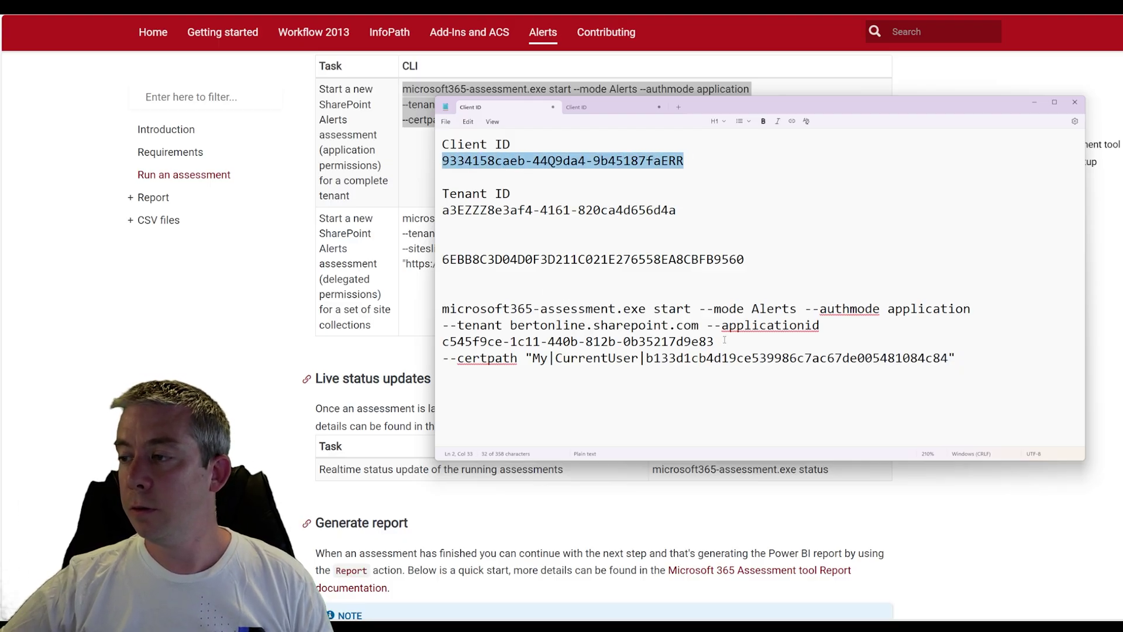
pyautogui.moveTo(714, 342); pyautogui.dragTo(268, 310)
pyautogui.click(778, 342)
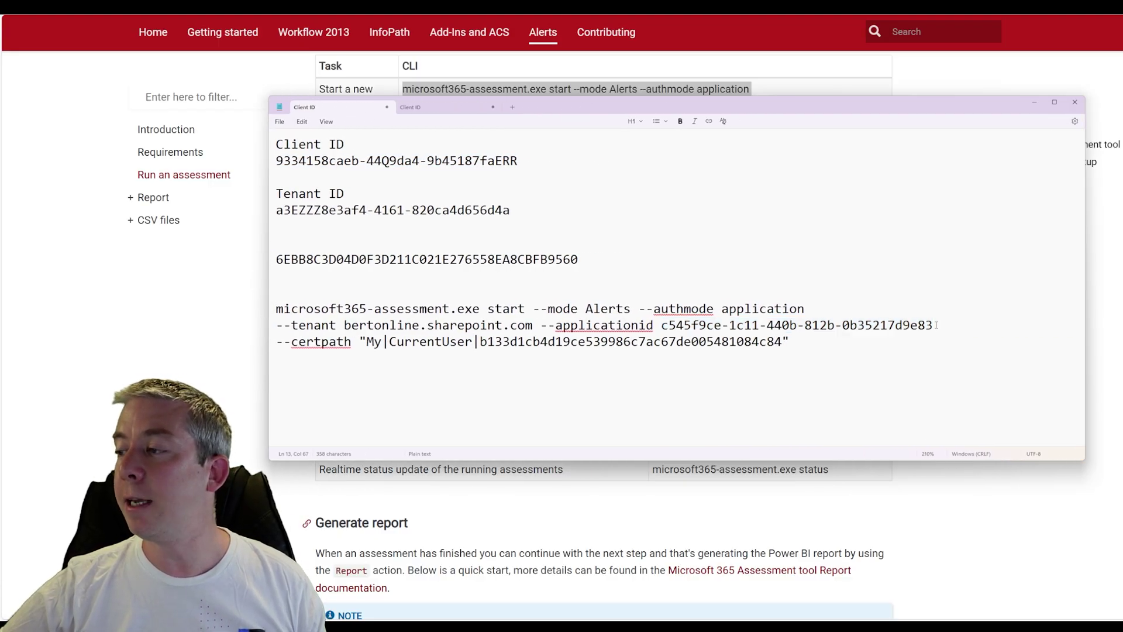
pyautogui.moveTo(937, 326); pyautogui.dragTo(661, 325)
pyautogui.hotkey('ctrl', 'v')
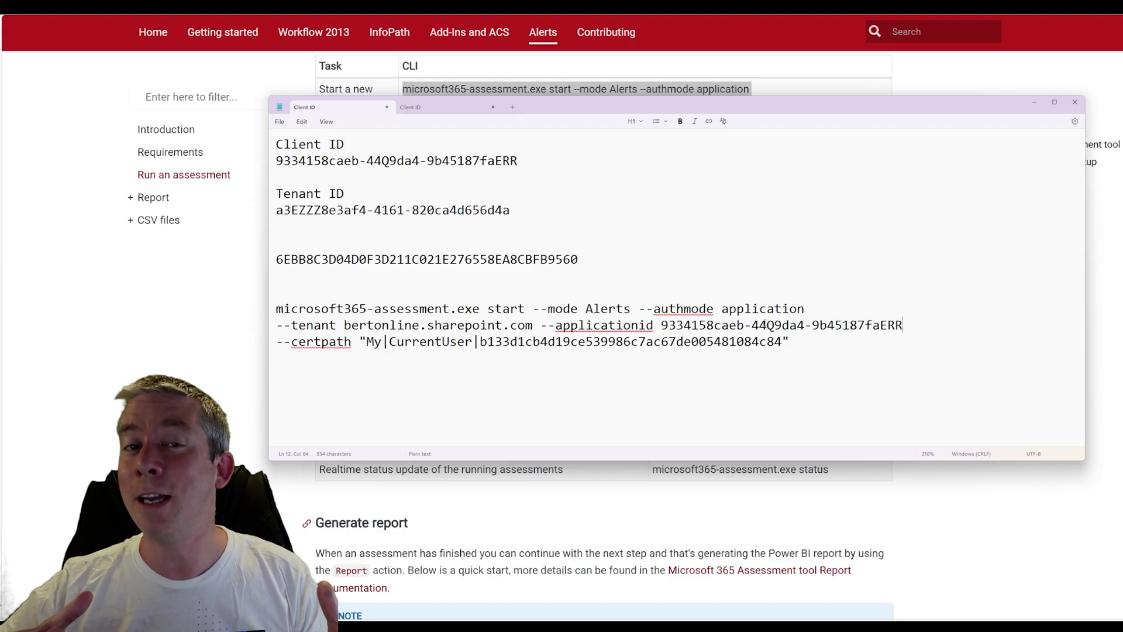
# - Change the command's --tenant value to myspquestions.sharepoint.com
pyautogui.moveTo(511, 210); pyautogui.dragTo(266, 209)
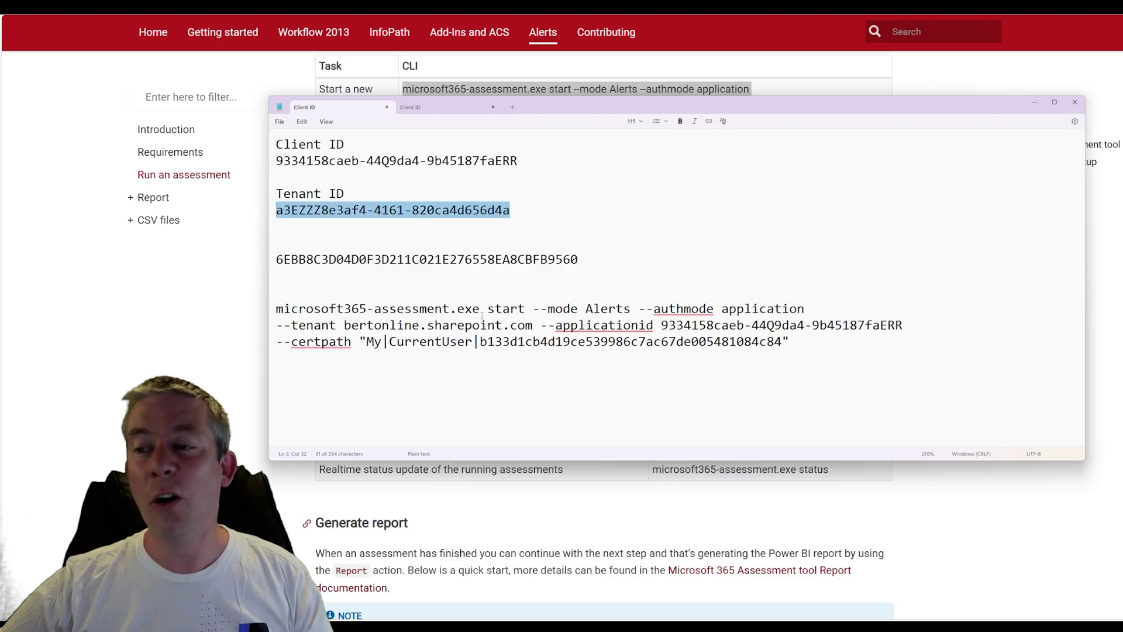
pyautogui.moveTo(420, 326); pyautogui.dragTo(344, 326)
pyautogui.write('myspq')
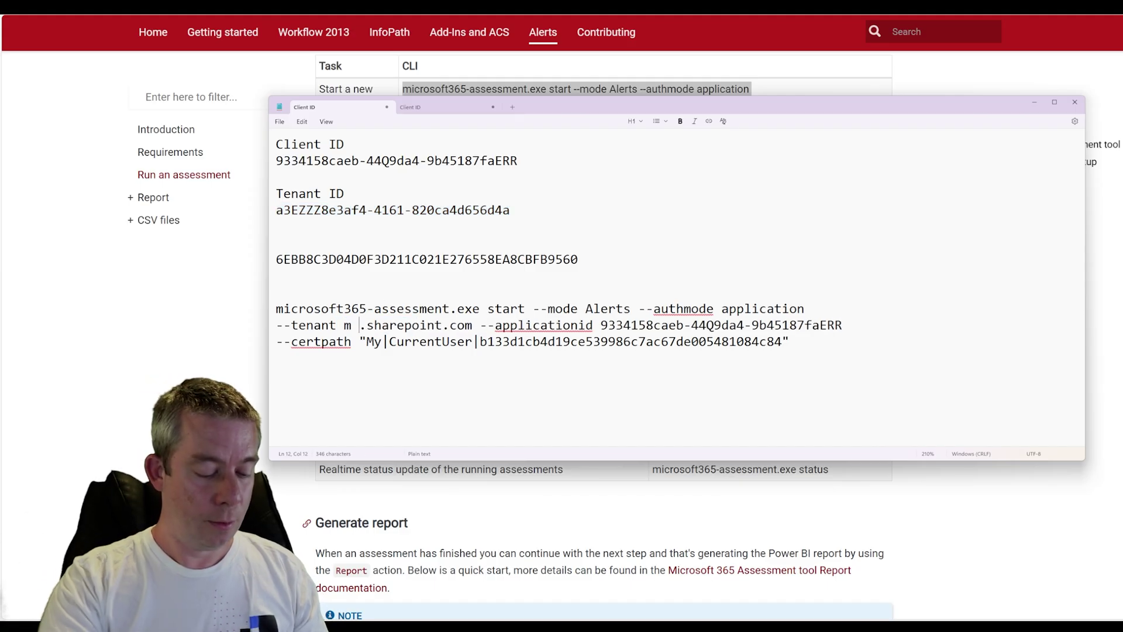
pyautogui.write('uestions')
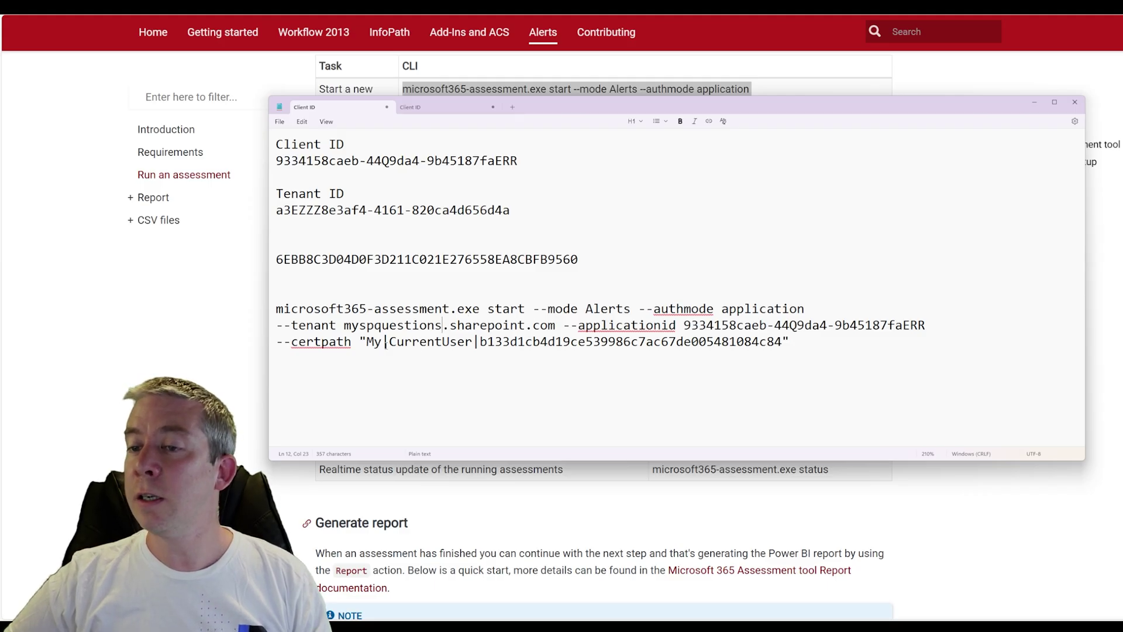
# - Replace the sample thumbprint in the command's --certpath value with the certificate thumbprint from the notes, keeping My|CurrentUser
pyautogui.moveTo(481, 342); pyautogui.dragTo(781, 343)
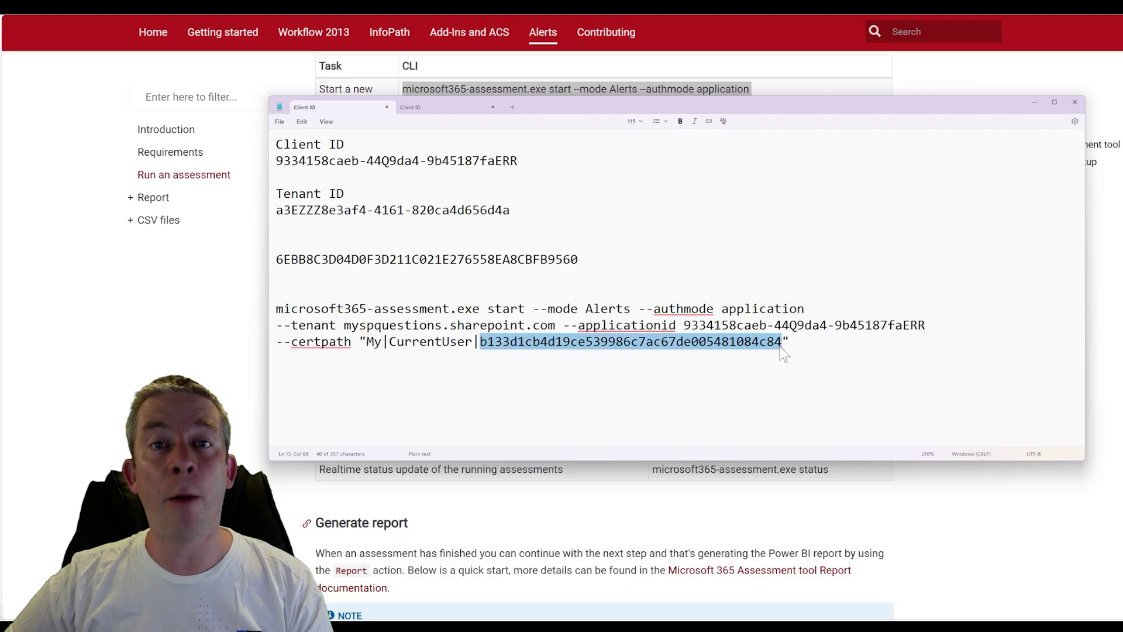
pyautogui.press('BackSpace')
pyautogui.moveTo(680, 599)
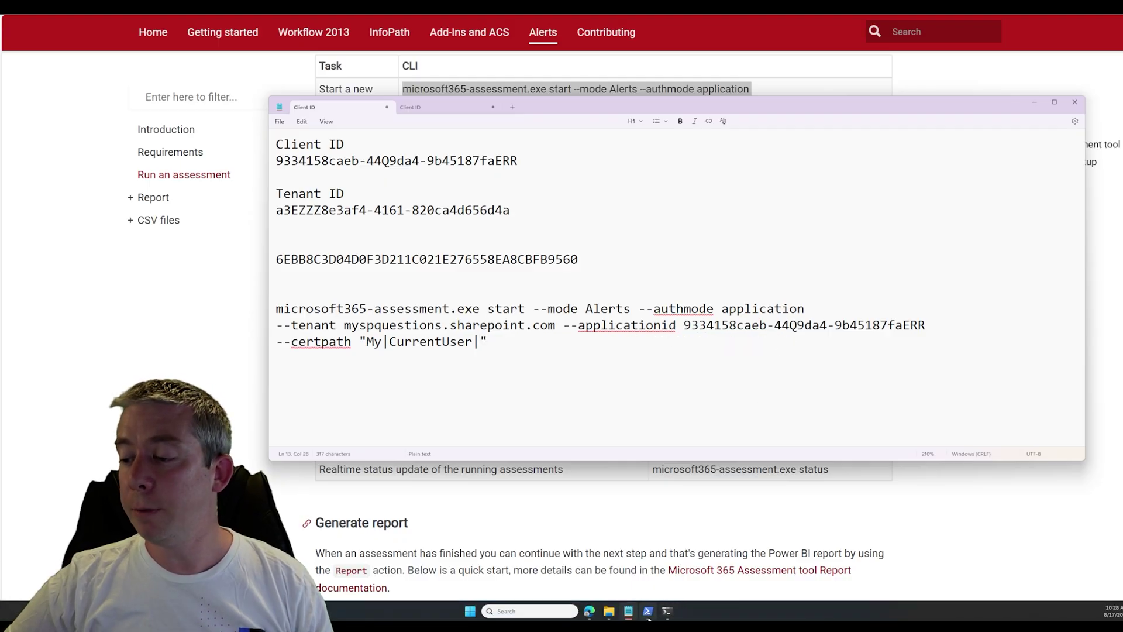
pyautogui.moveTo(579, 259); pyautogui.dragTo(277, 259)
pyautogui.hotkey('ctrl', 'c')
pyautogui.click(478, 342)
pyautogui.hotkey('ctrl', 'v')
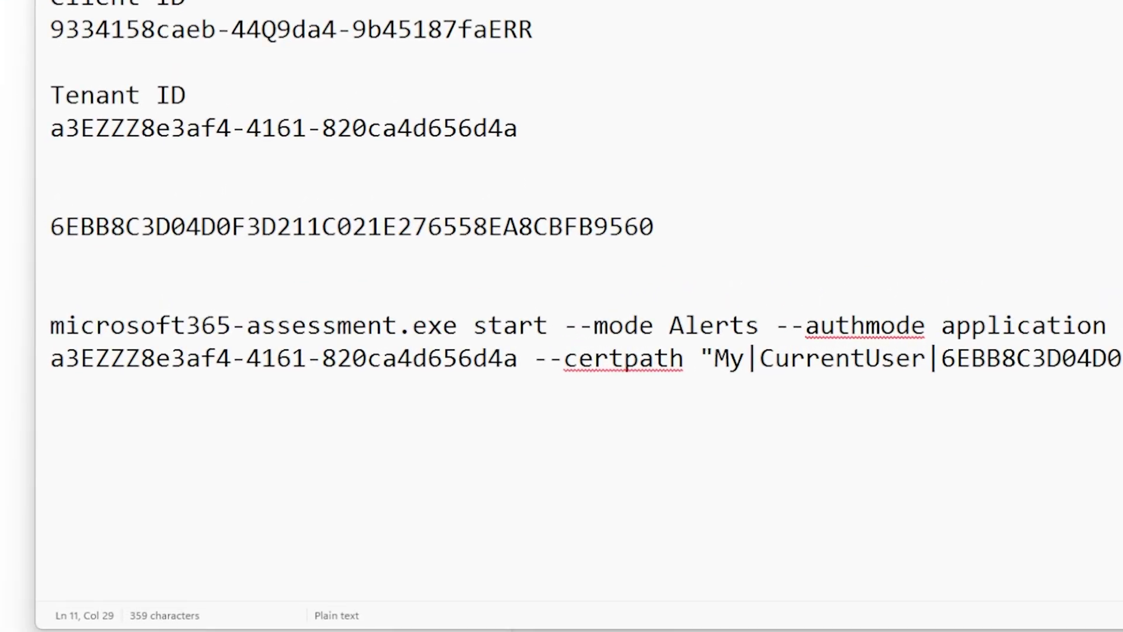
# - Select and copy the finished command from "start" onward, leaving out microsoft365-assessment.exe
pyautogui.hotkey('shift', 'Left')
pyautogui.hotkey('shift', 'Left')
pyautogui.hotkey('shift', 'Left')
pyautogui.hotkey('shift', 'Left')
pyautogui.hotkey('shift', 'Left')
pyautogui.hotkey('shift', 'Left')
pyautogui.hotkey('shift', 'Left')
pyautogui.hotkey('shift', 'Left')
pyautogui.hotkey('shift', 'Left')
pyautogui.hotkey('shift', 'Left')
pyautogui.hotkey('shift', 'Left')
pyautogui.hotkey('shift', 'Left')
pyautogui.hotkey('shift', 'Left')
pyautogui.hotkey('shift', 'Left')
pyautogui.hotkey('shift', 'Left')
pyautogui.hotkey('shift', 'Left')
pyautogui.hotkey('shift', 'Left')
pyautogui.hotkey('shift', 'Left')
pyautogui.hotkey('shift', 'Left')
pyautogui.hotkey('shift', 'Left')
pyautogui.hotkey('shift', 'End')
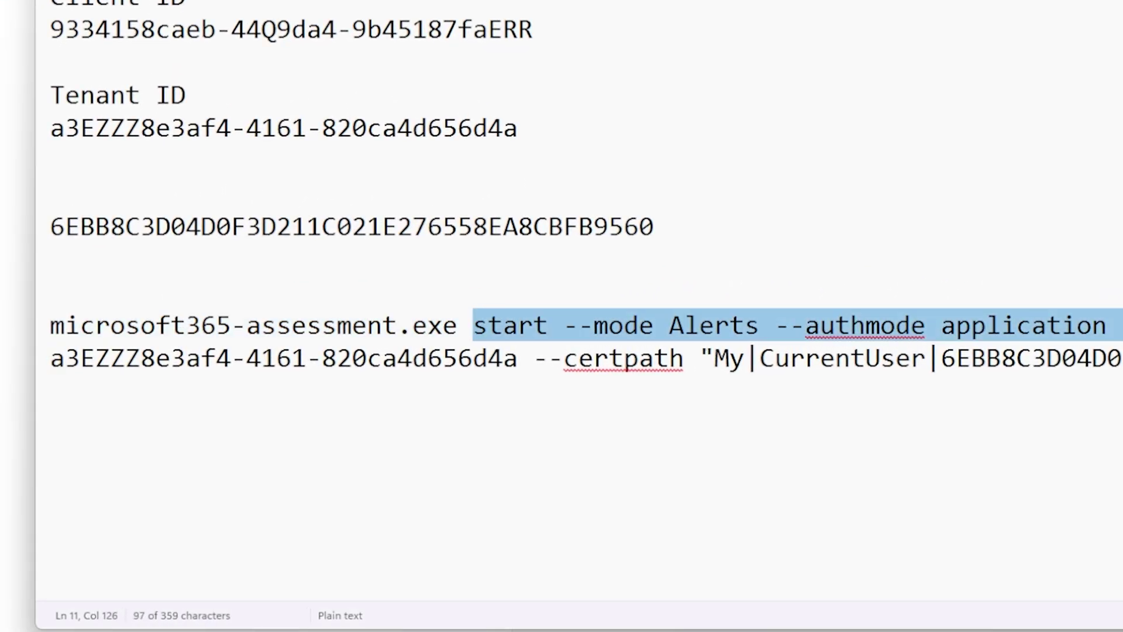
pyautogui.hotkey('shift', 'Home')
pyautogui.press('Delete')
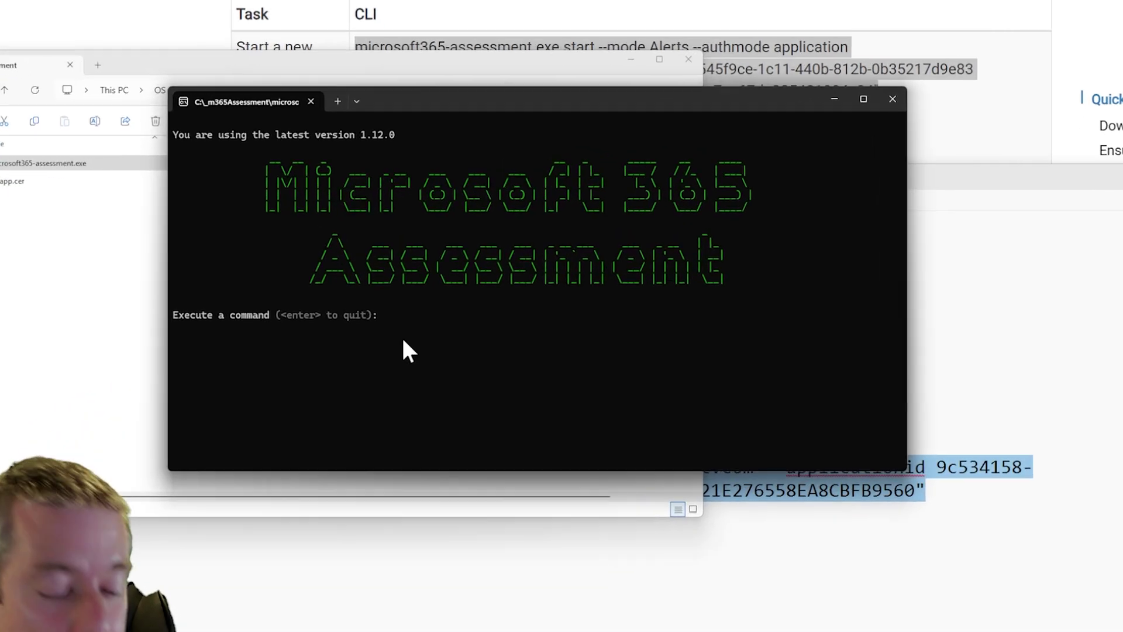
# - In the Microsoft 365 Assessment console, run the copied Alerts start command for myspquestions.sharepoint.com, and request the live status
pyautogui.hotkey('ctrl', 'v')
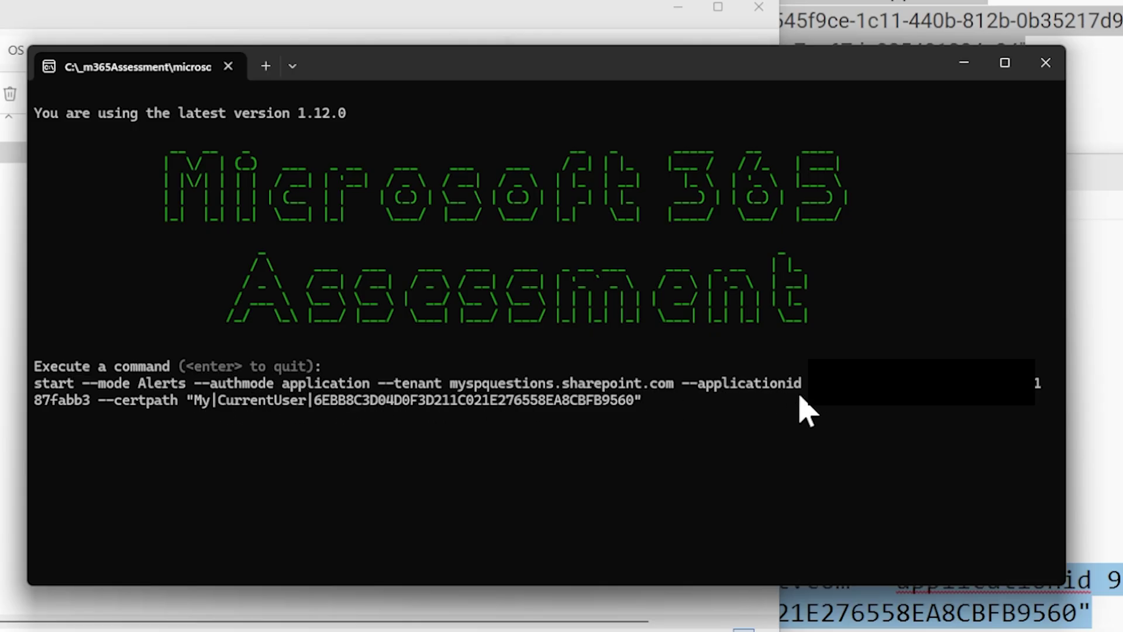
pyautogui.press('Return')
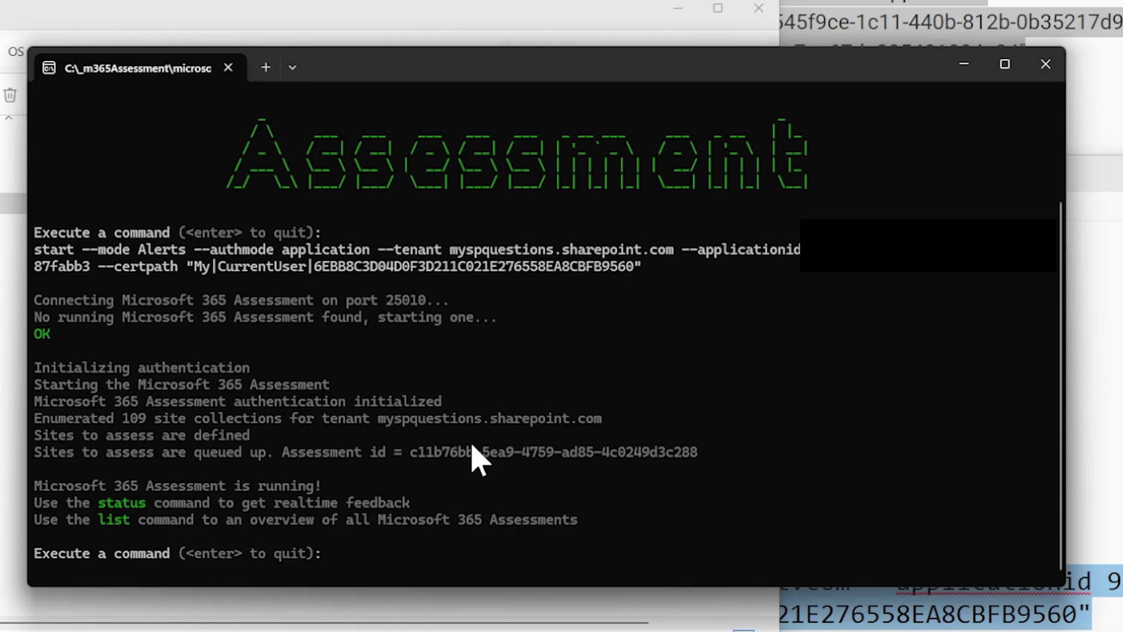
pyautogui.write('status')
pyautogui.press('Return')
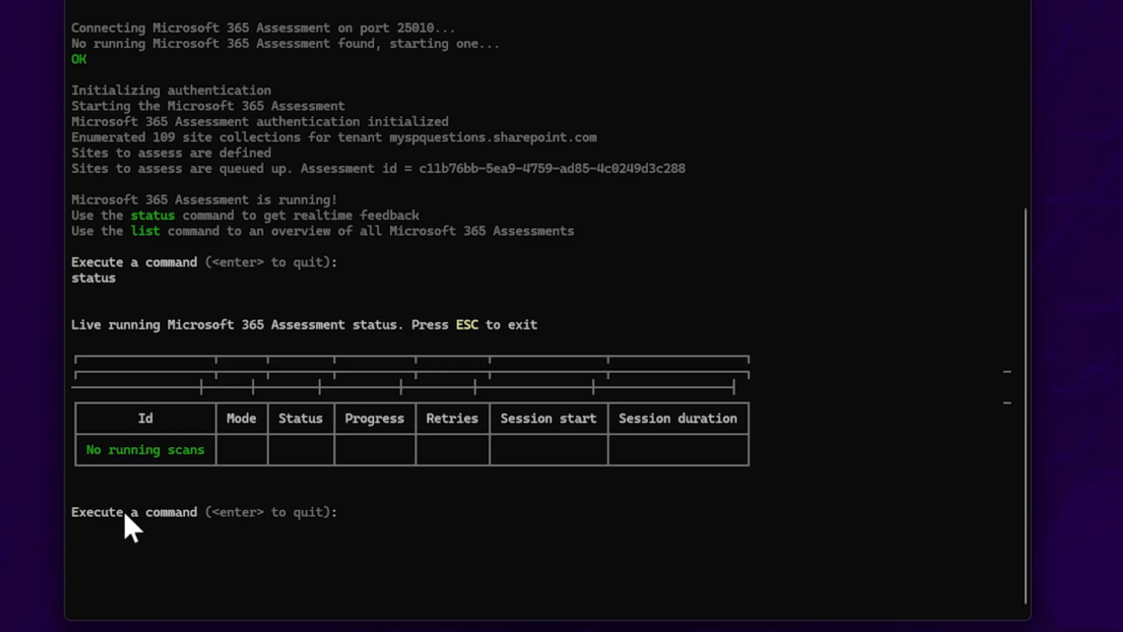
# - List all assessments in the Microsoft 365 Assessment console and copy the Alerts assessment's ID
pyautogui.write('list')
pyautogui.press('Return')
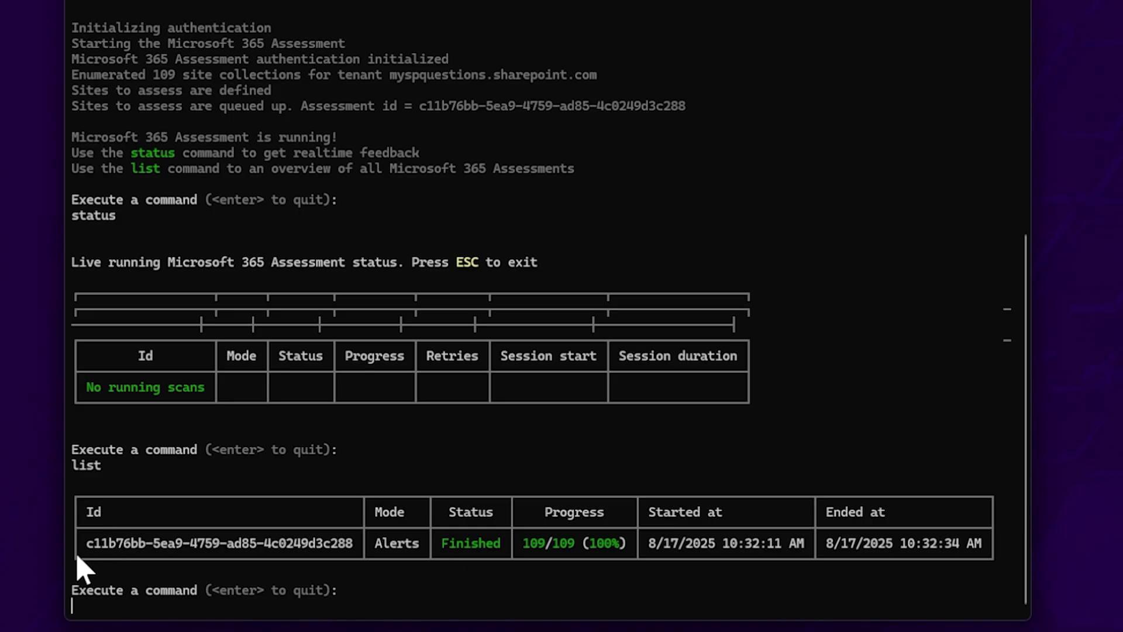
pyautogui.moveTo(80, 544)
pyautogui.mouseDown()
pyautogui.moveTo(359, 555)
pyautogui.moveTo(85, 547)
pyautogui.mouseUp()
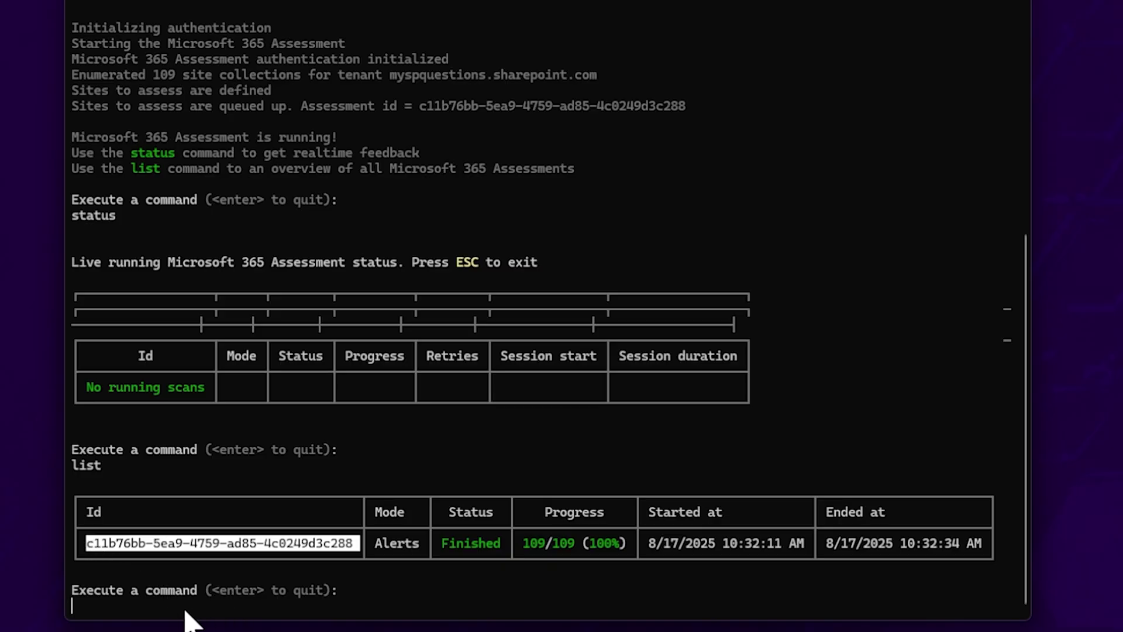
pyautogui.hotkey('ctrl', 'c')
# - Generate the assessment report by running report --id with the copied assessment ID, and dismiss the app chooser
pyautogui.write('report --i')
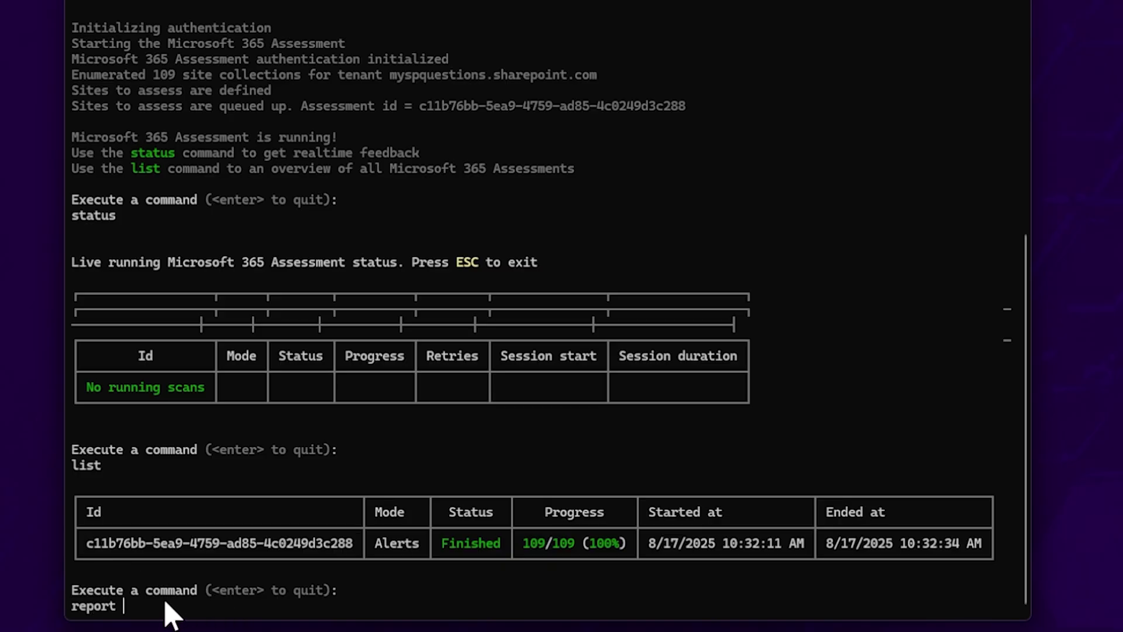
pyautogui.press('BackSpace')
pyautogui.write('-id')
pyautogui.hotkey('ctrl', 'v')
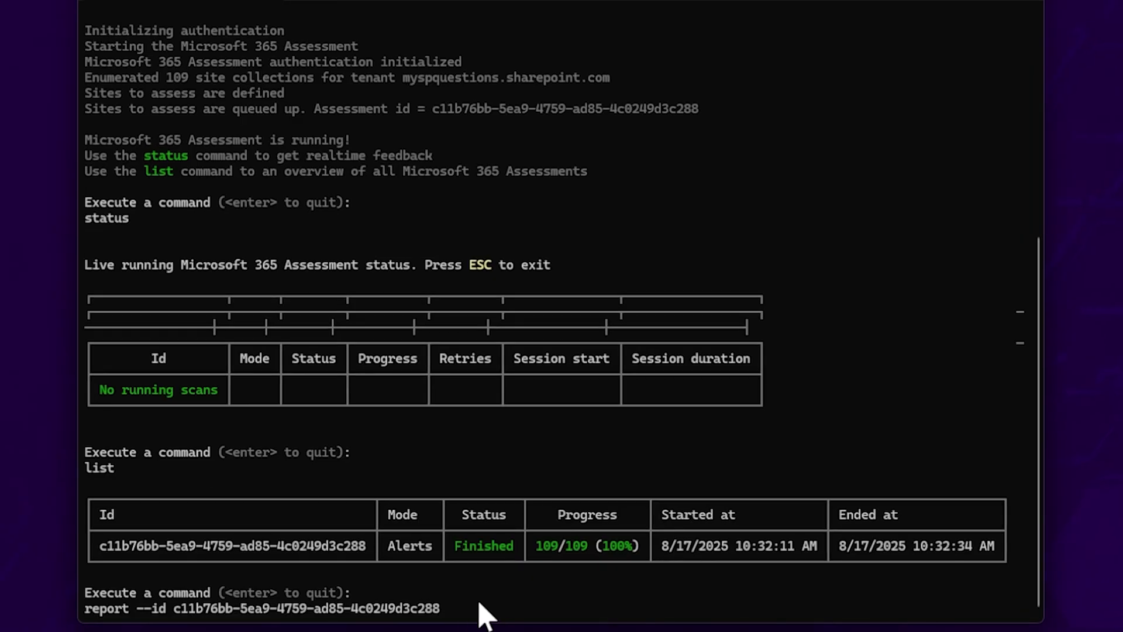
pyautogui.press('Return')
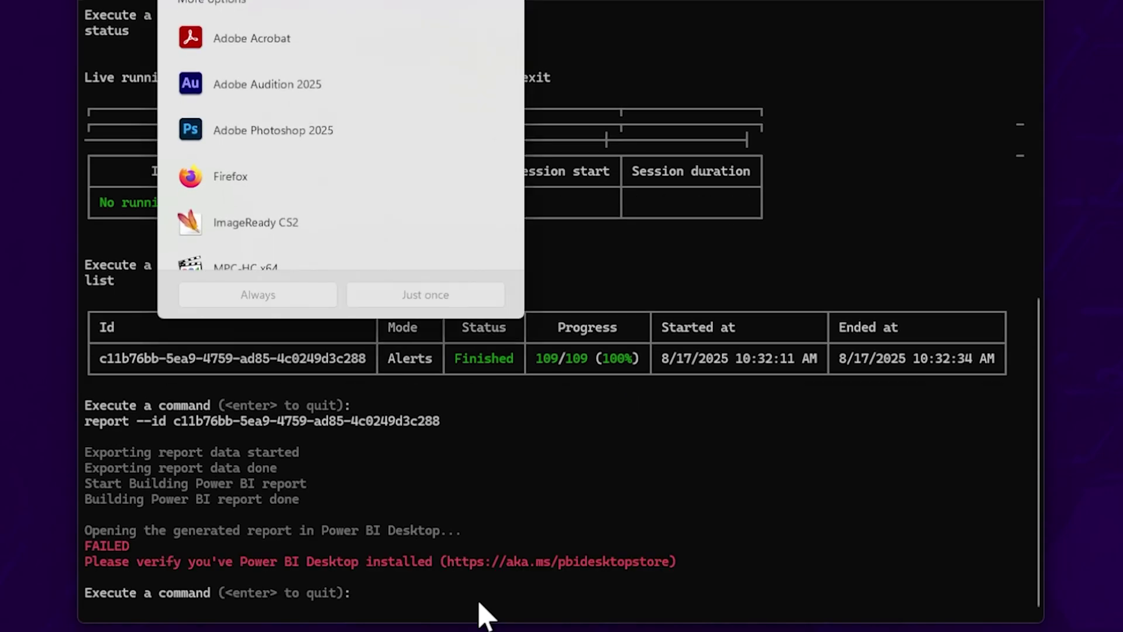
pyautogui.press('Escape')
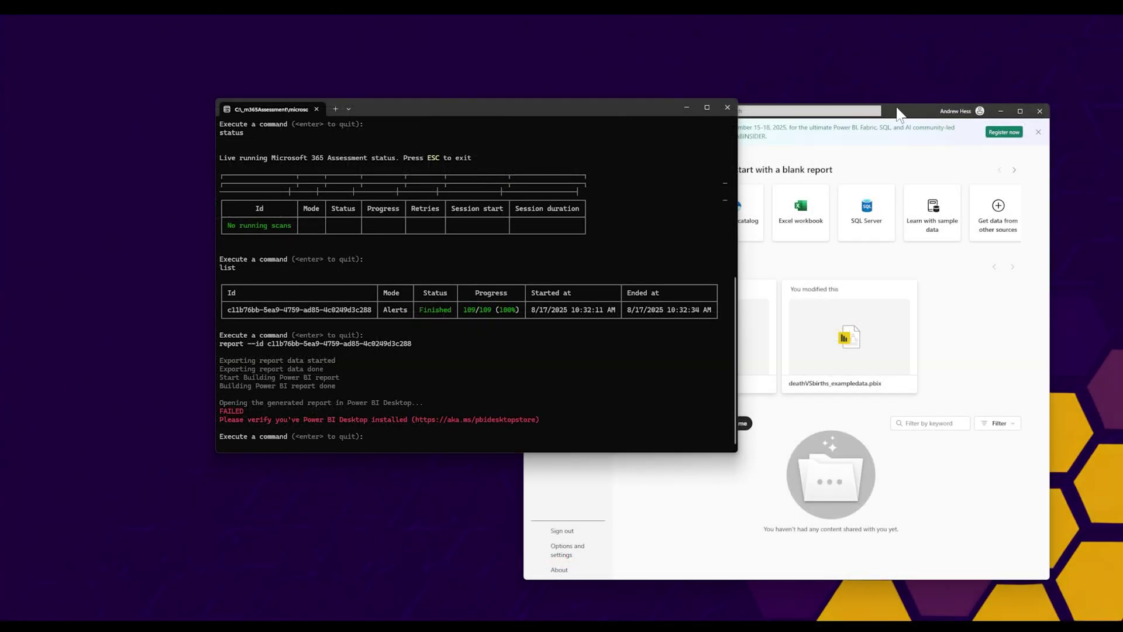
# - With Power BI Desktop open, rerun the previous report command in the assessment console and maximize the report window in Power BI Desktop
pyautogui.click(898, 113)
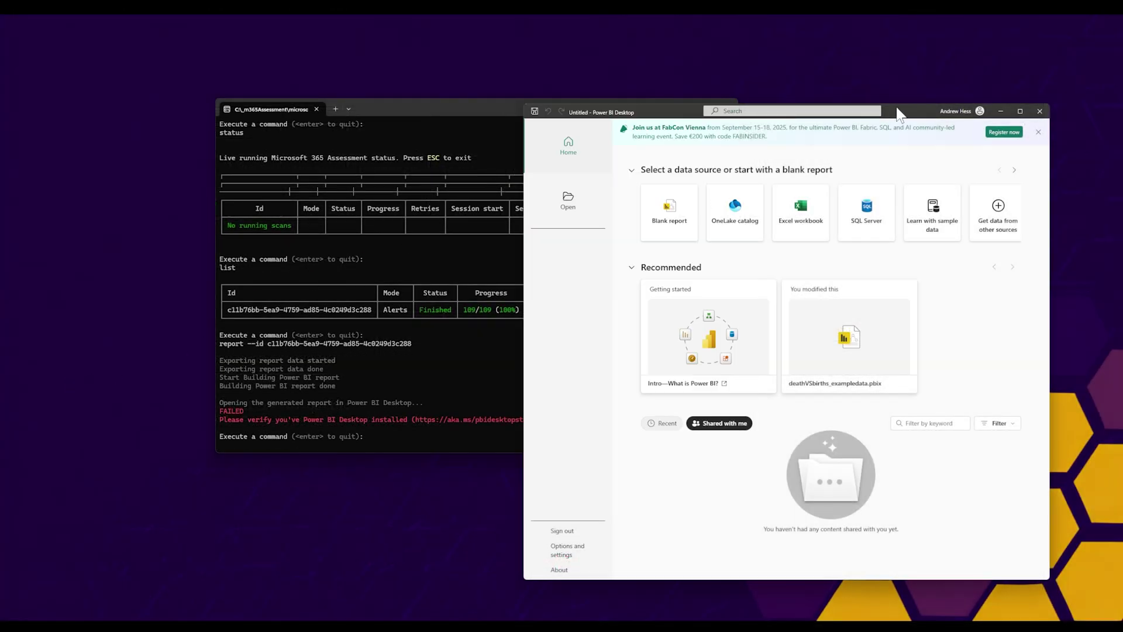
pyautogui.click(342, 435)
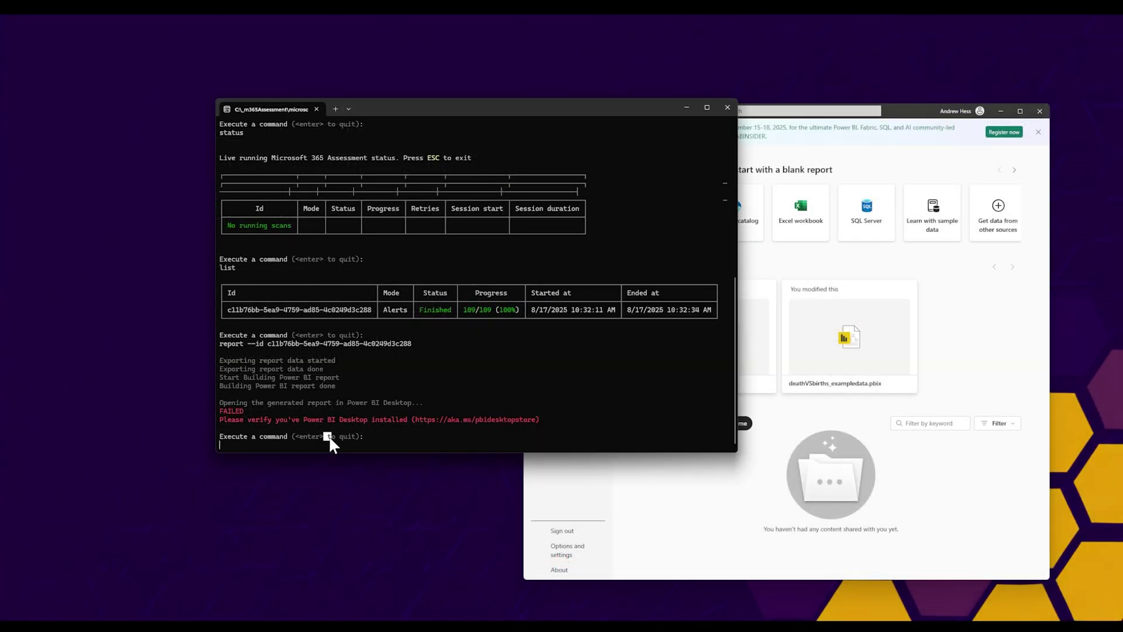
pyautogui.press('Up')
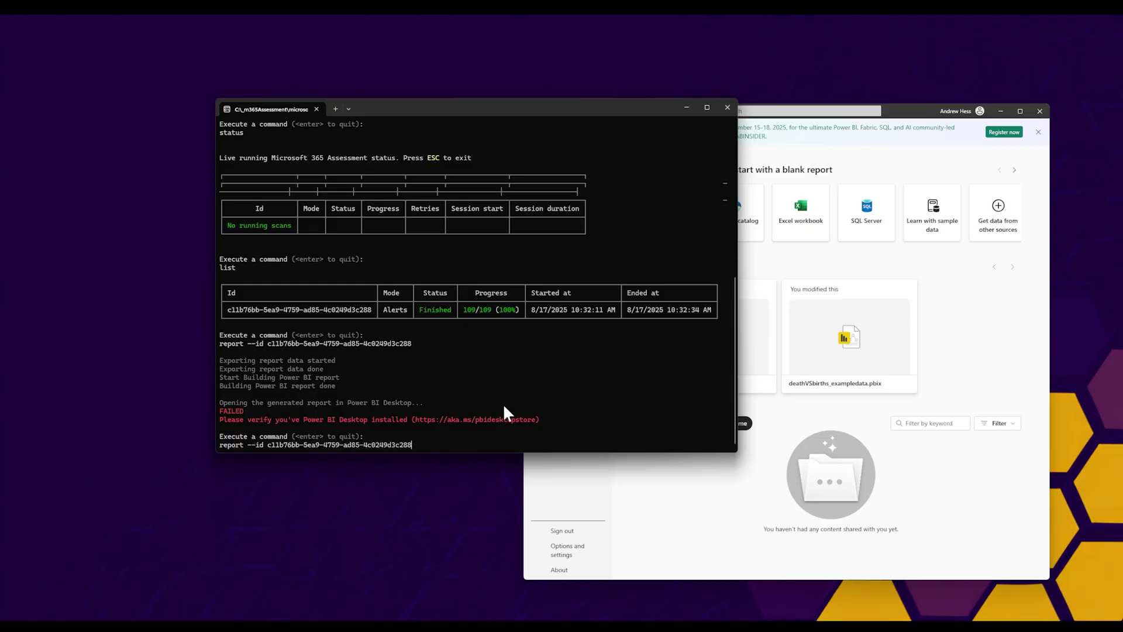
pyautogui.press('Return')
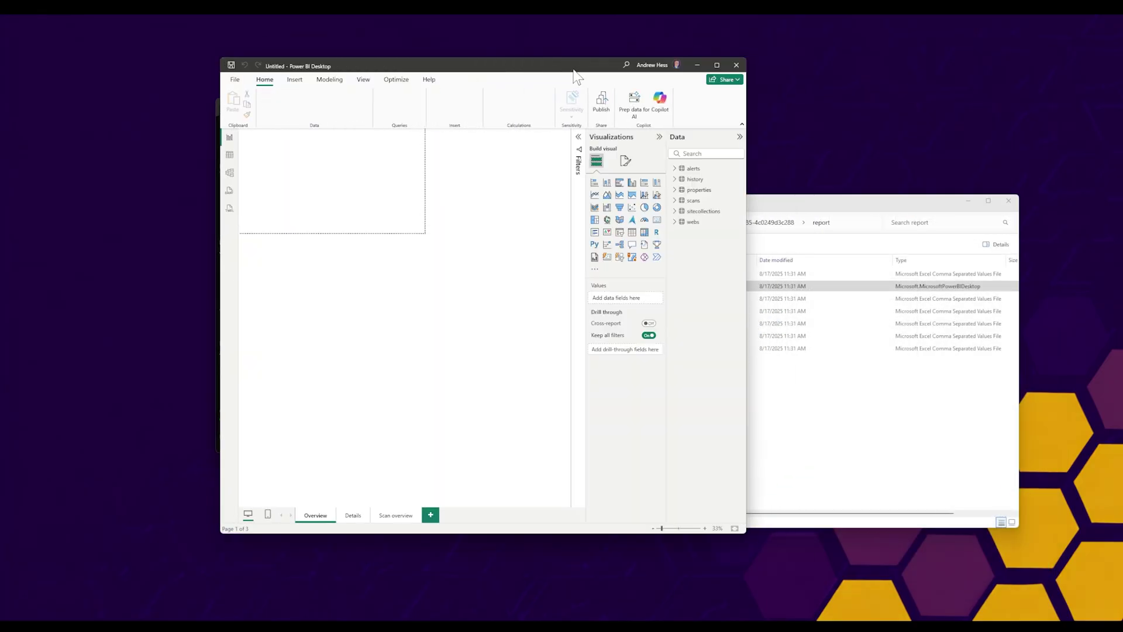
pyautogui.doubleClick(574, 67)
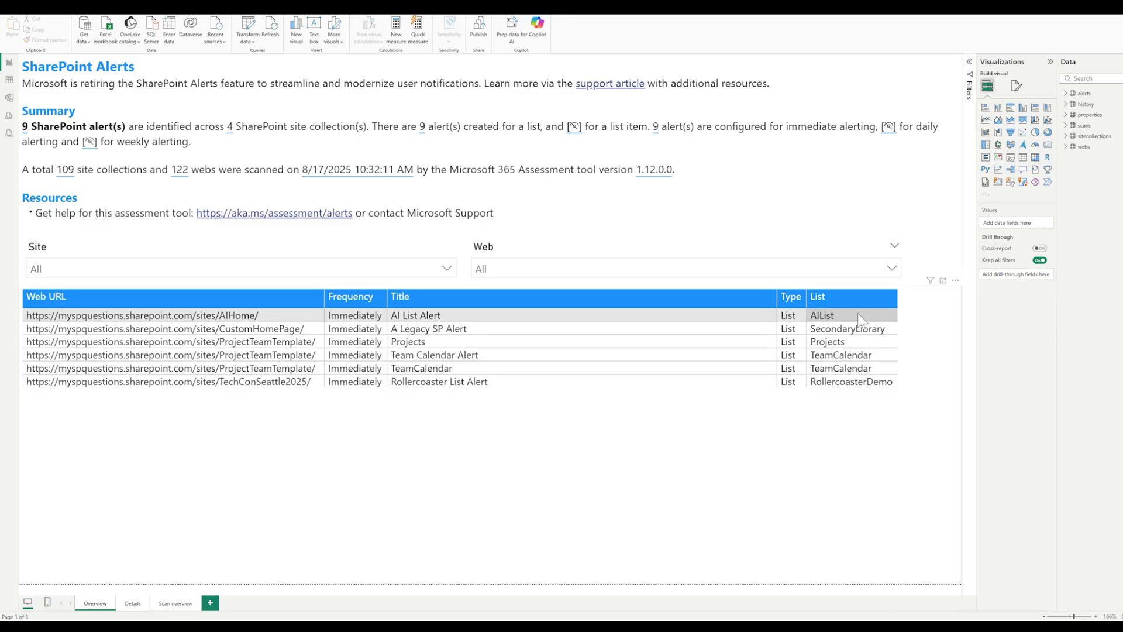
# - Add the UserEmail field from the alerts data to the Overview page's alerts table, and narrow its Title column to fit the titles
pyautogui.click(742, 344)
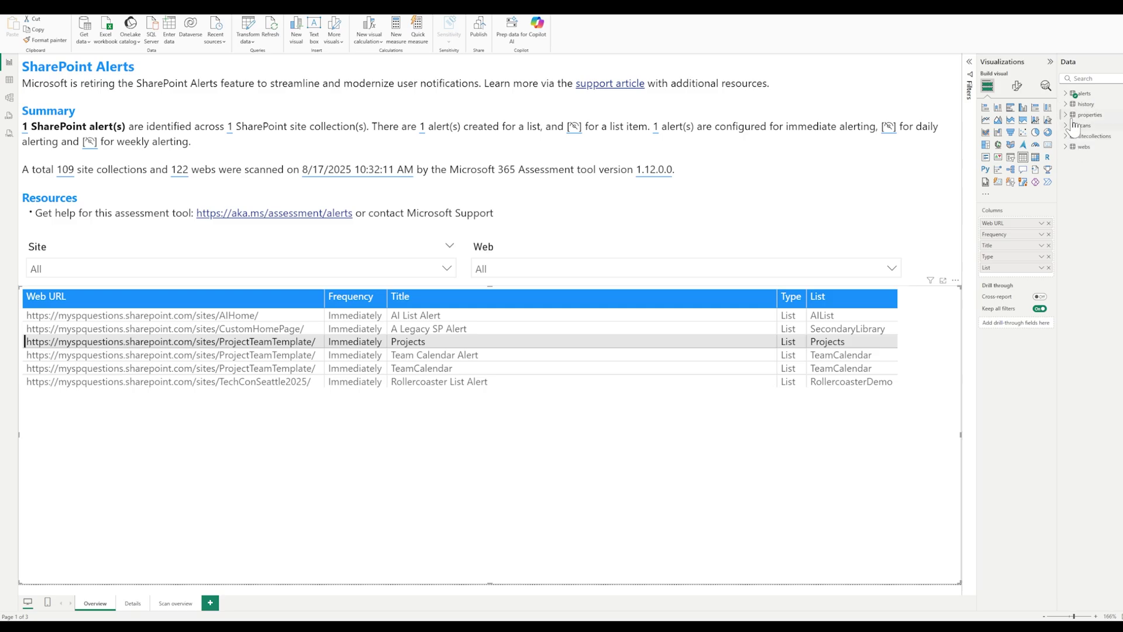
pyautogui.click(1066, 93)
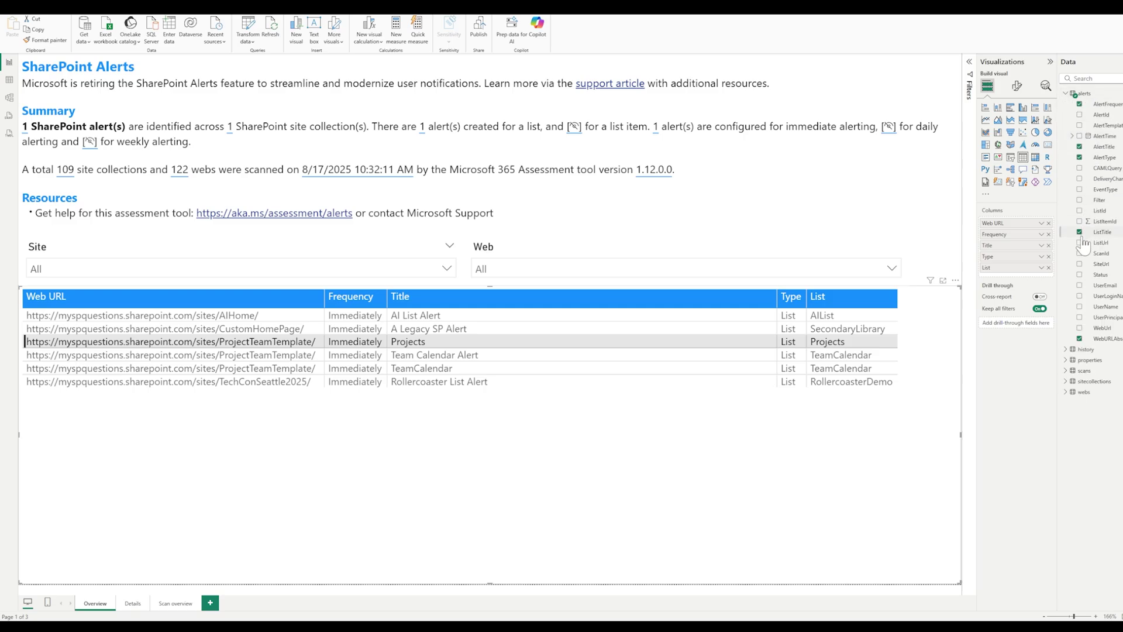
pyautogui.click(1079, 285)
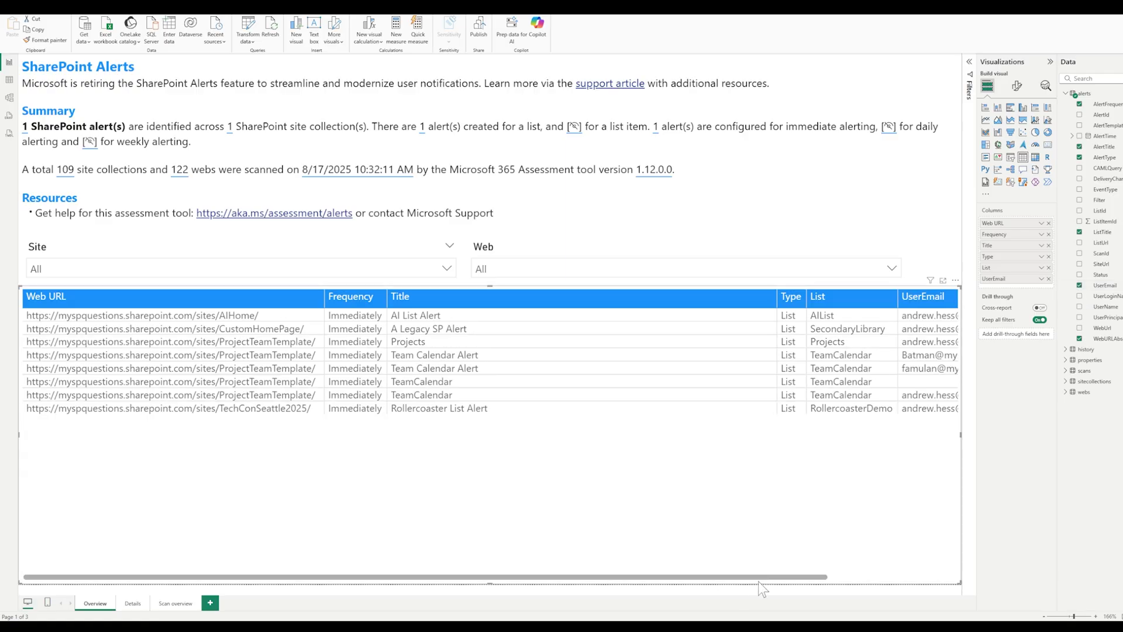
pyautogui.moveTo(811, 577); pyautogui.dragTo(991, 567)
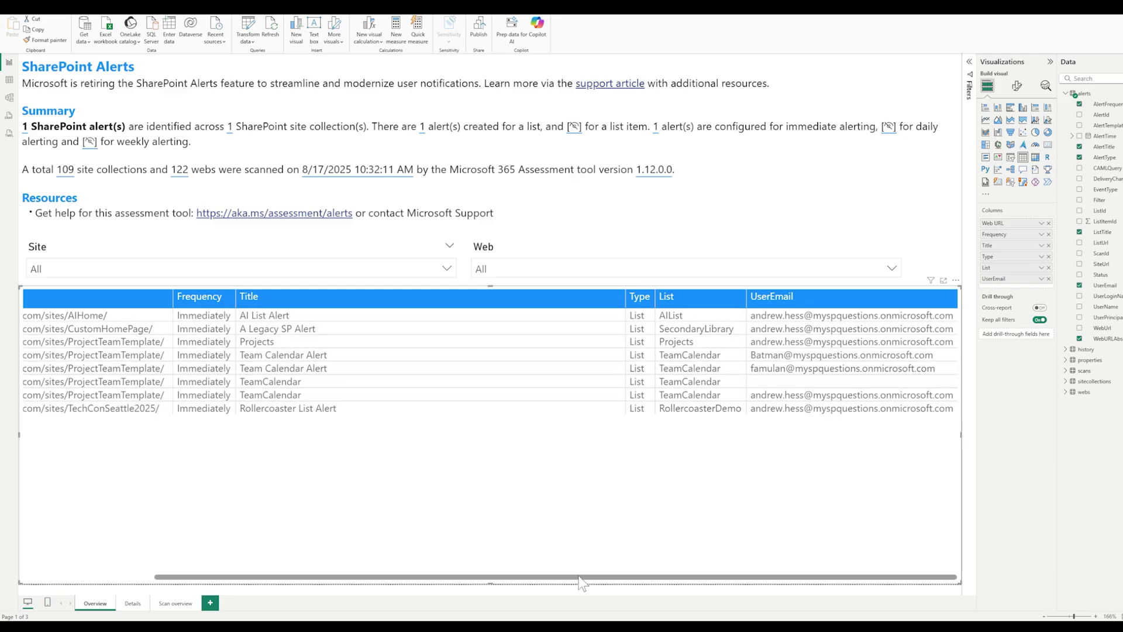
pyautogui.moveTo(625, 299); pyautogui.dragTo(351, 297)
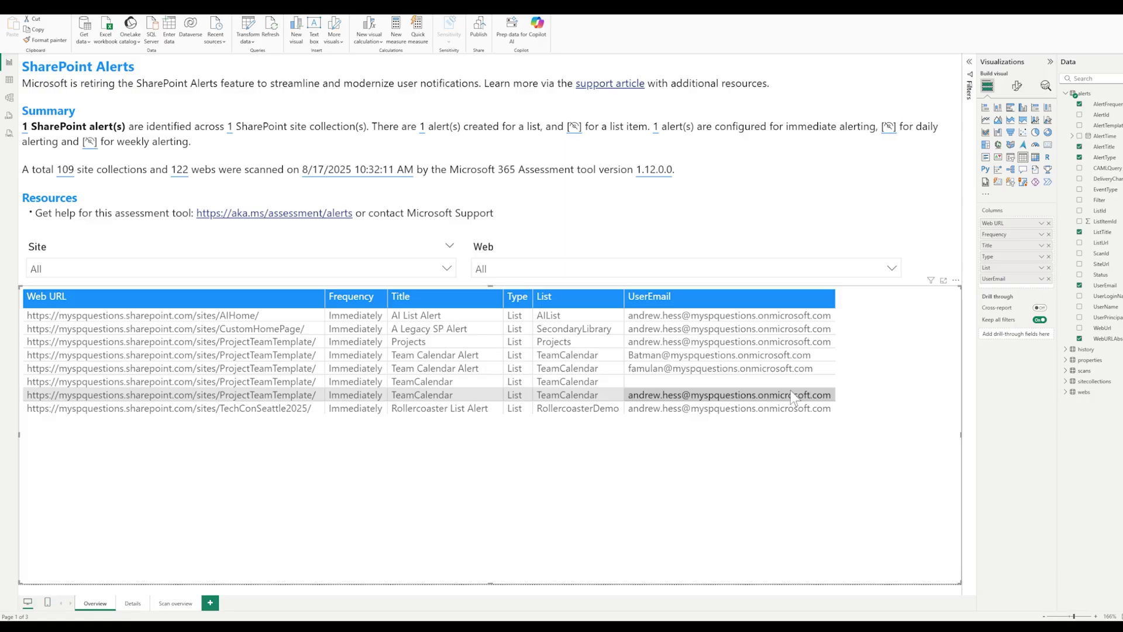
# - Review the report's Details and Scan overview pages, and return to the Overview page
pyautogui.click(132, 603)
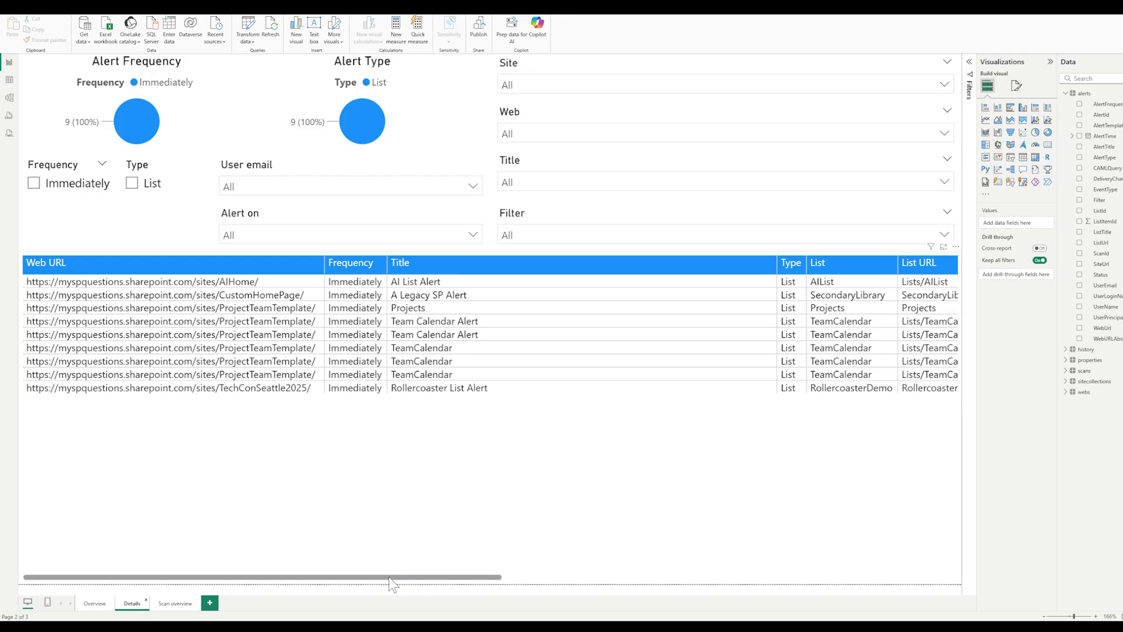
pyautogui.moveTo(393, 582); pyautogui.dragTo(351, 580)
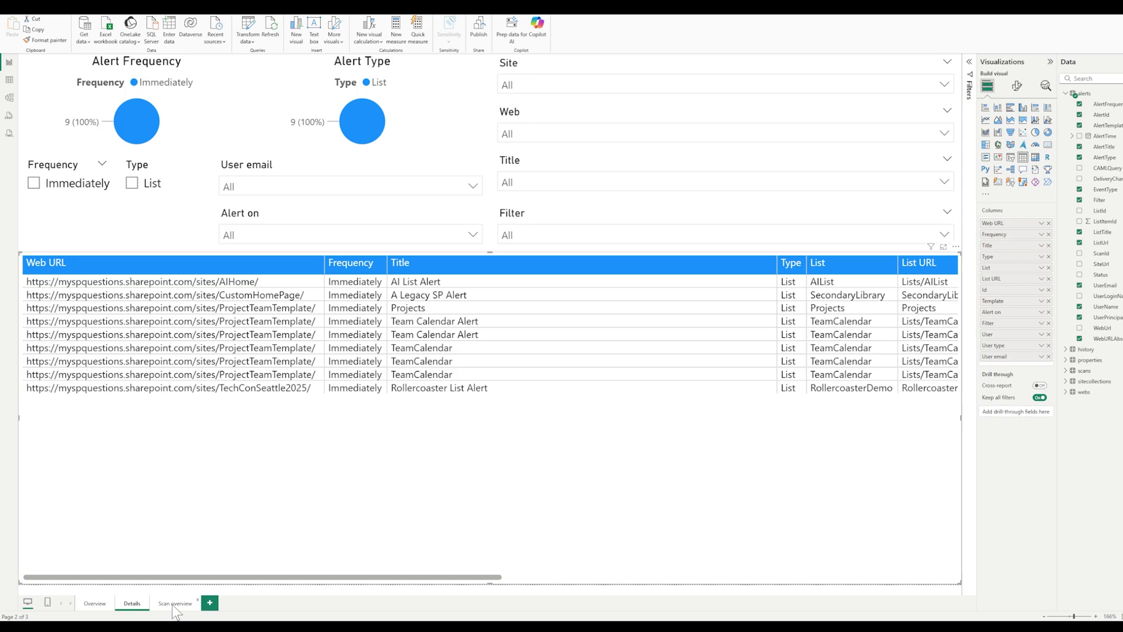
pyautogui.click(175, 603)
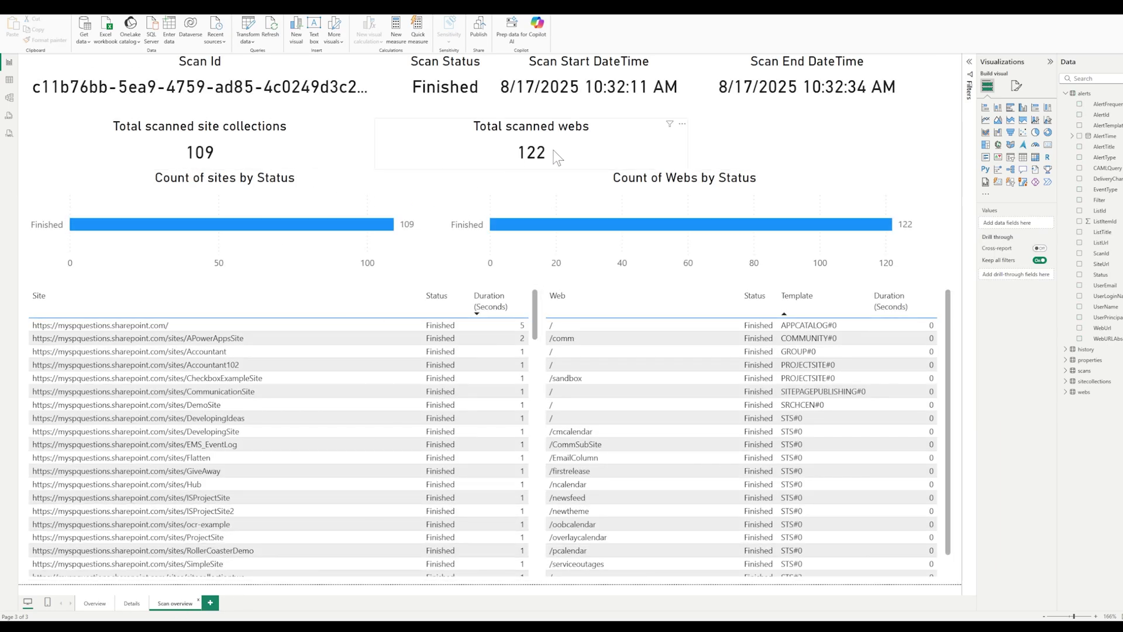
pyautogui.click(97, 604)
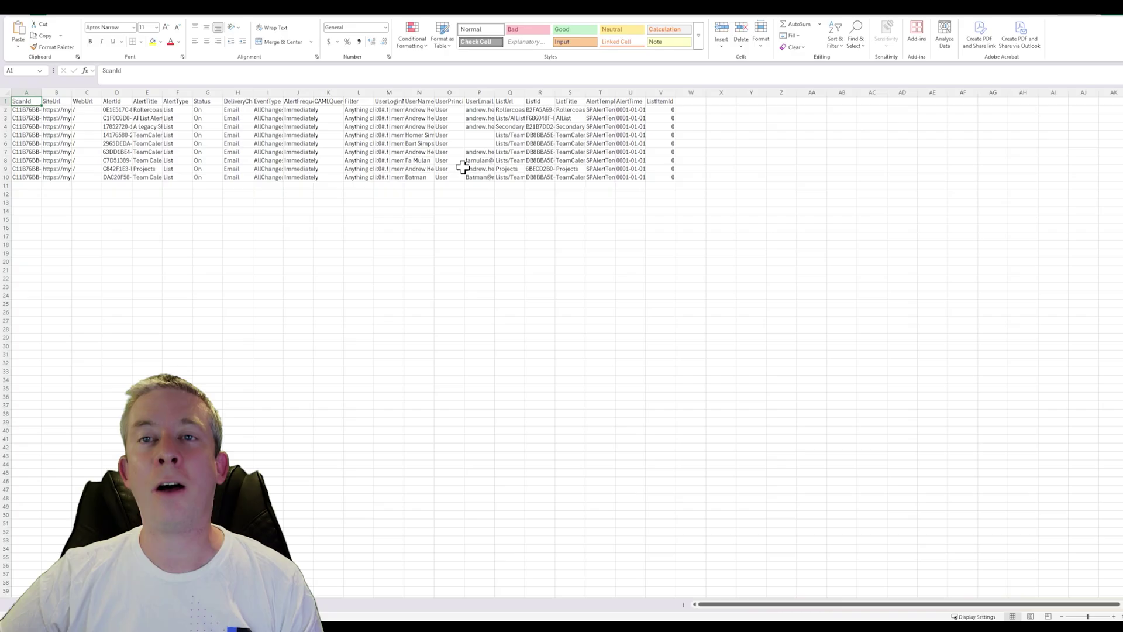
# - In the exported alerts data in Excel, fit the UserEmail column to its contents and go through the e-mail cells P2:P10
pyautogui.doubleClick(495, 92)
pyautogui.click(497, 176)
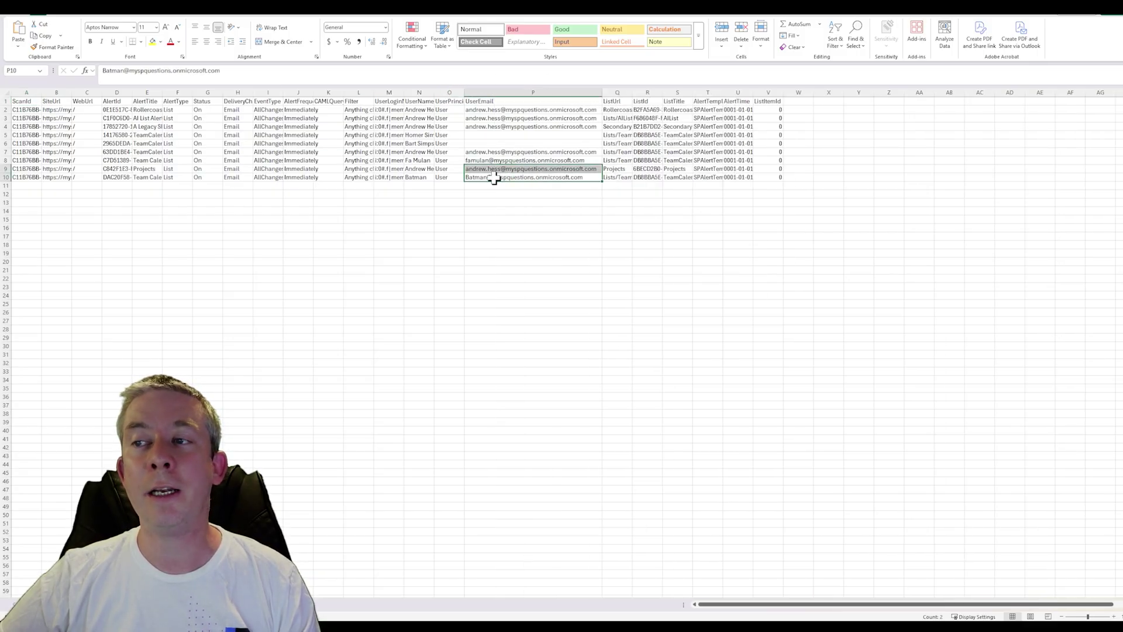
pyautogui.moveTo(492, 110); pyautogui.dragTo(493, 178)
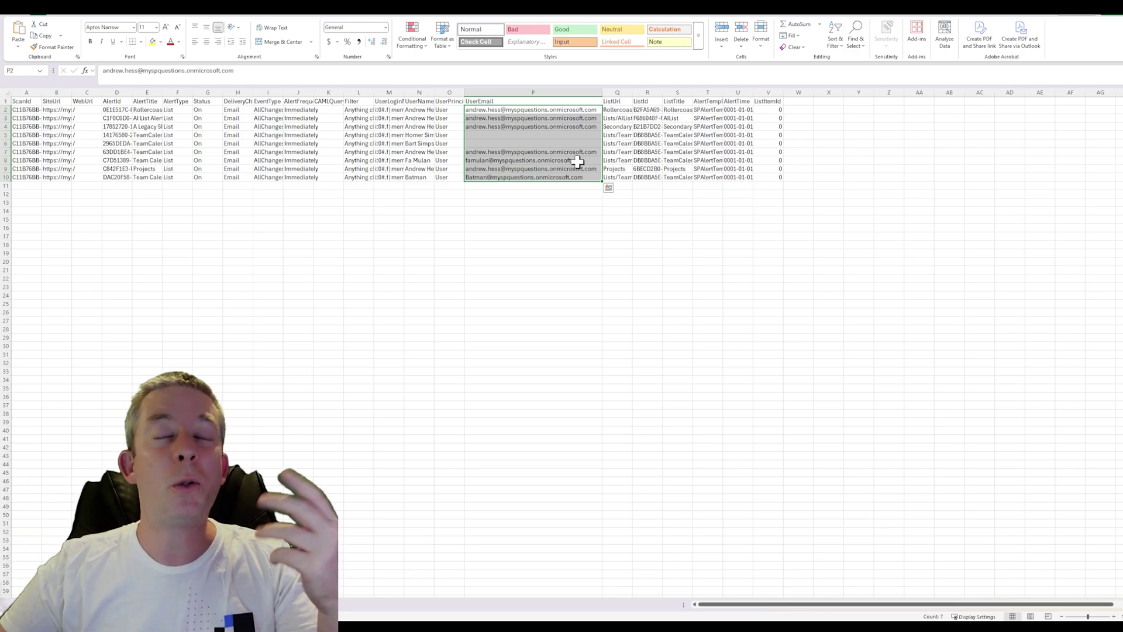
pyautogui.moveTo(533, 118); pyautogui.dragTo(503, 178)
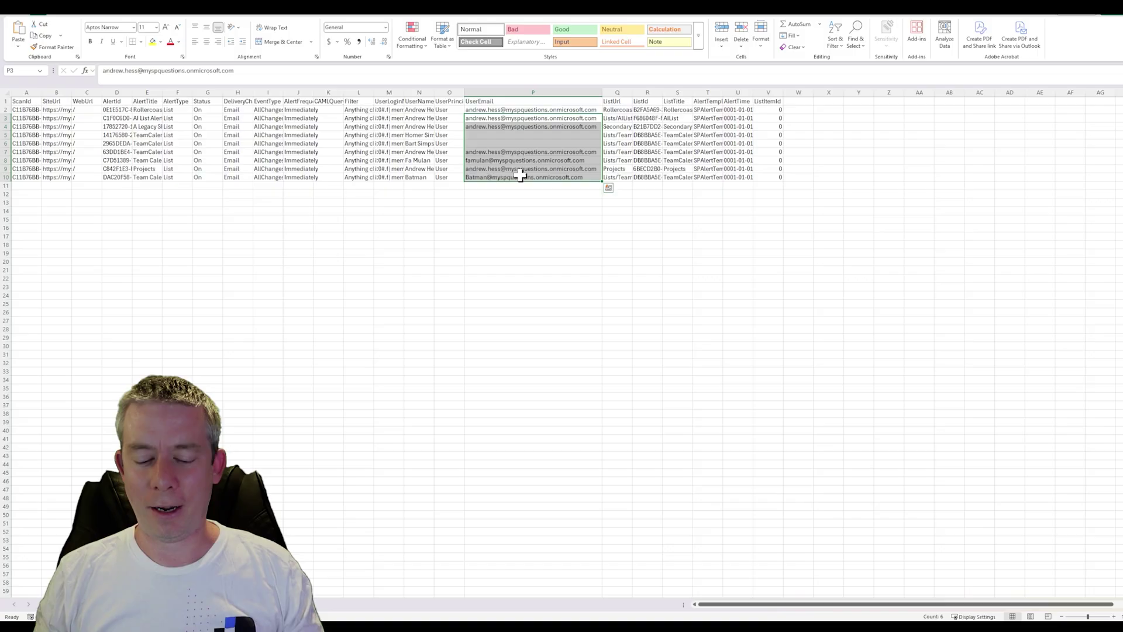
pyautogui.click(520, 176)
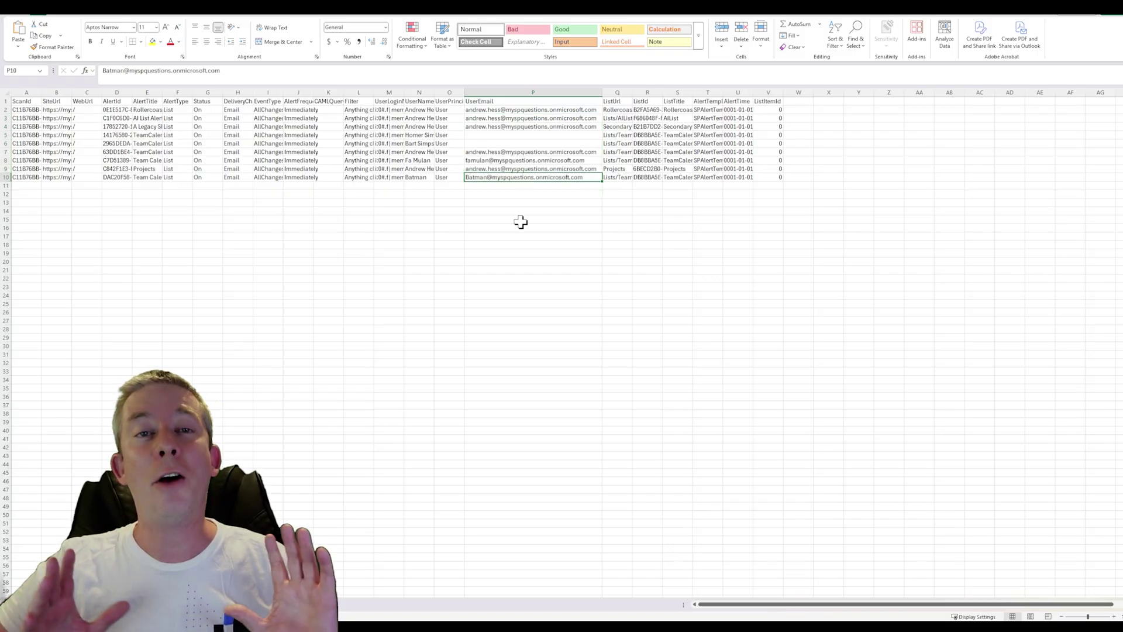